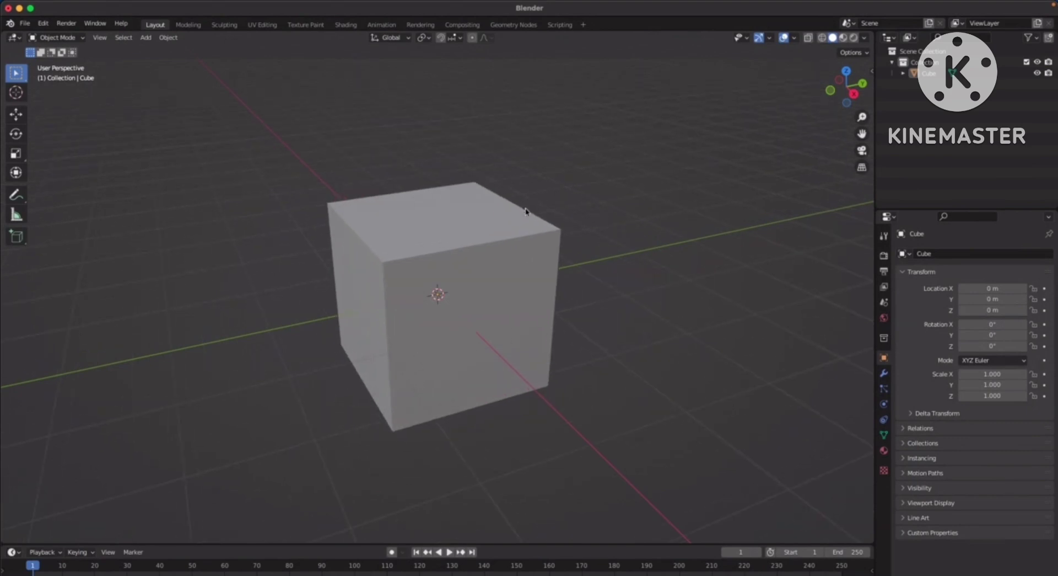
Select the default cube and add an Array modifier to it
left_click(503, 259)
scroll(628, 265, "down", 2)
scroll(595, 254, "up", 3)
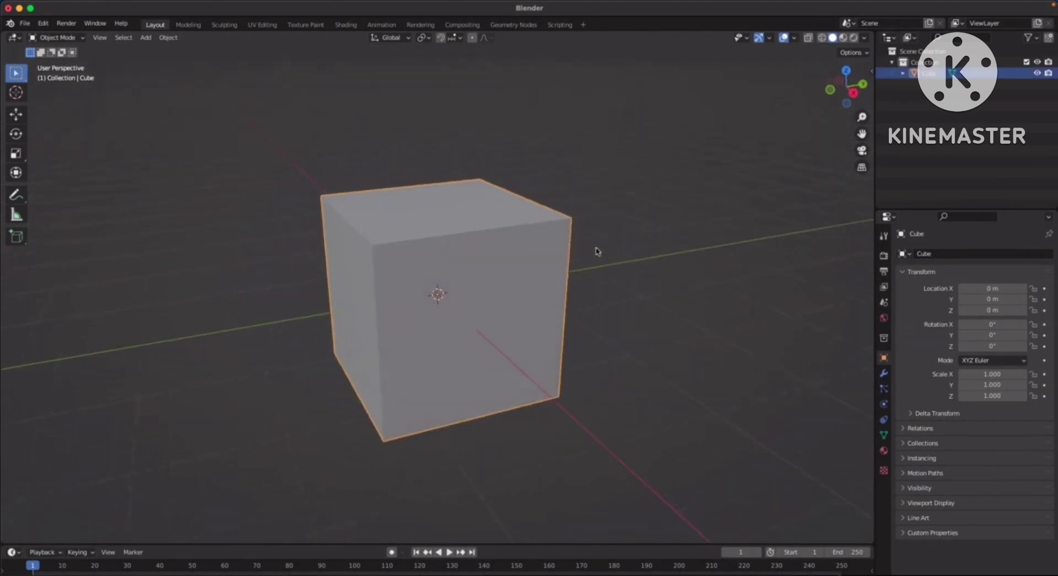
middle_click_drag(616, 257, 700, 271, "shift")
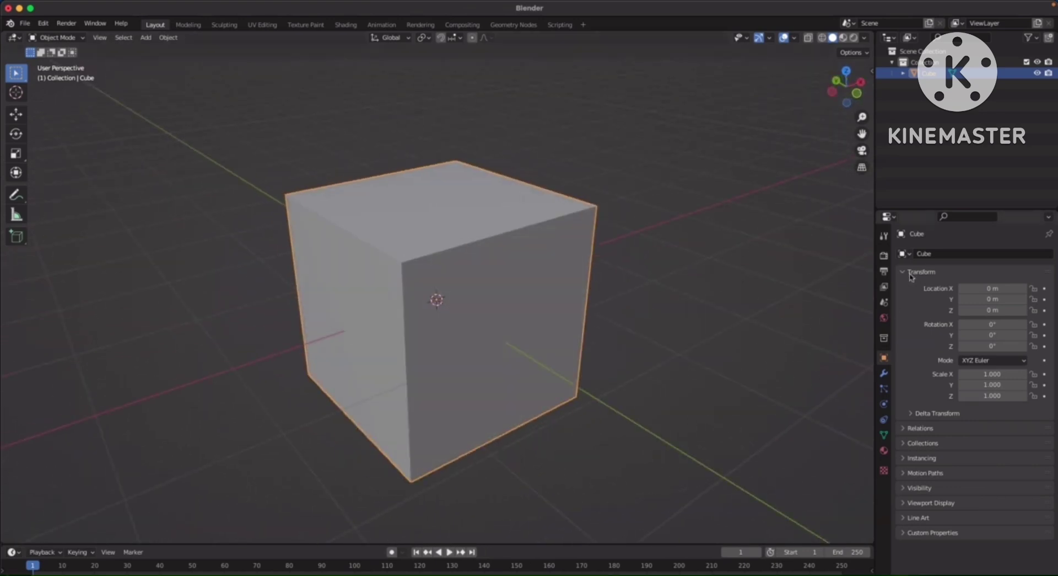
left_click(884, 374)
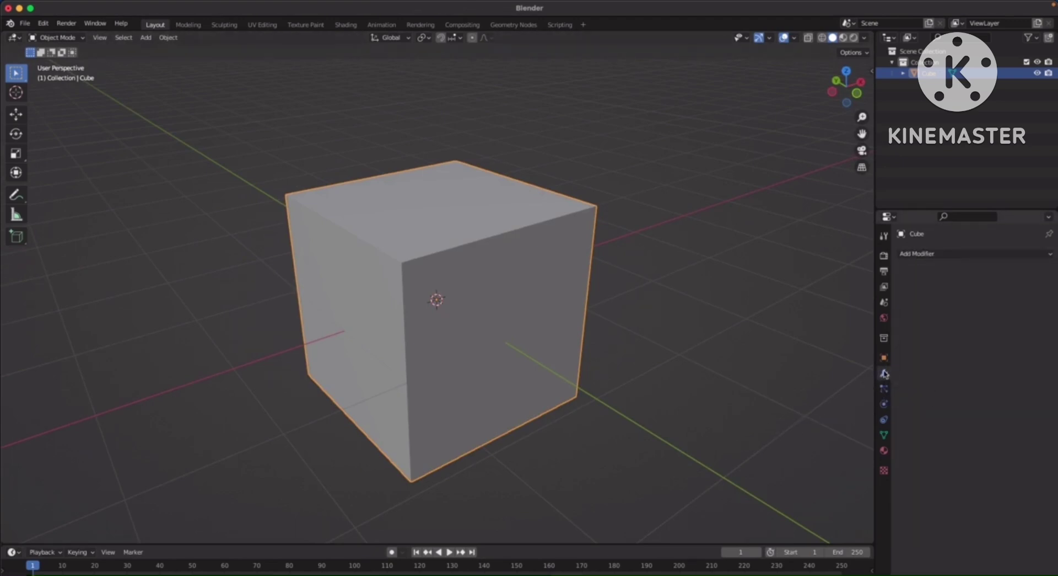
scroll(719, 244, "right", 3, "shift")
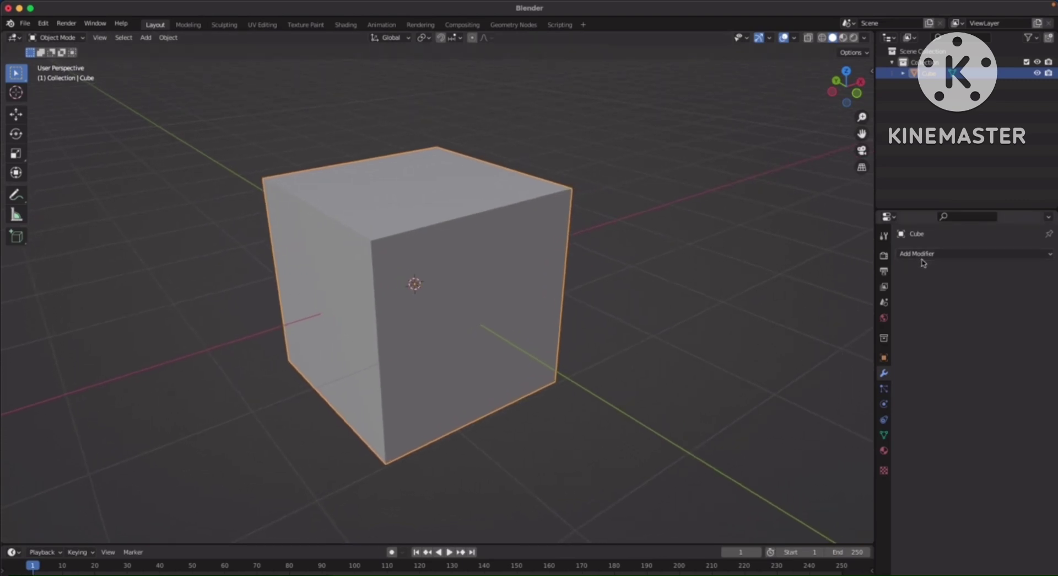
left_click(958, 254)
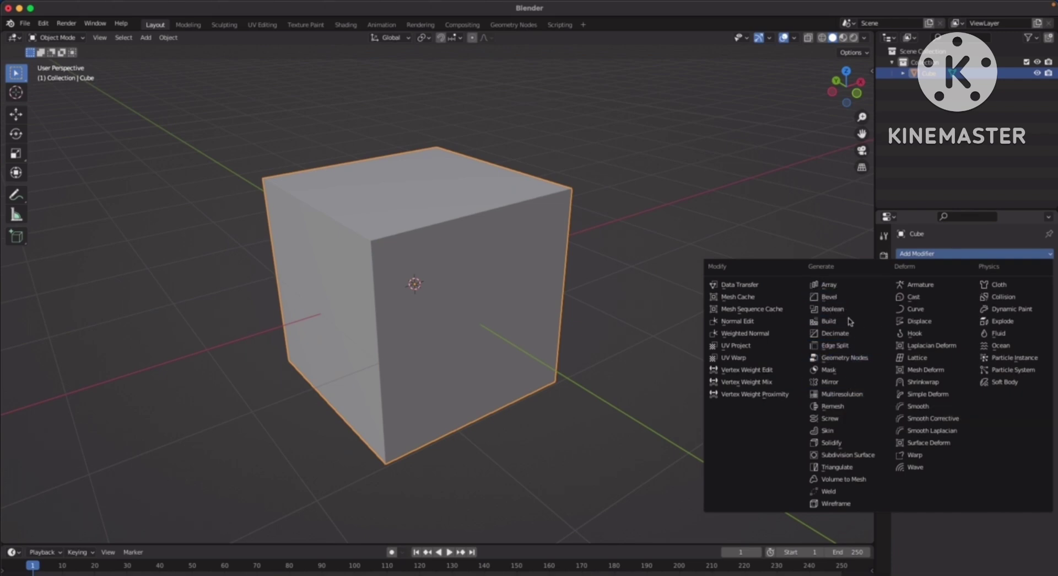
left_click(837, 286)
middle_click_drag(634, 320, 420, 248)
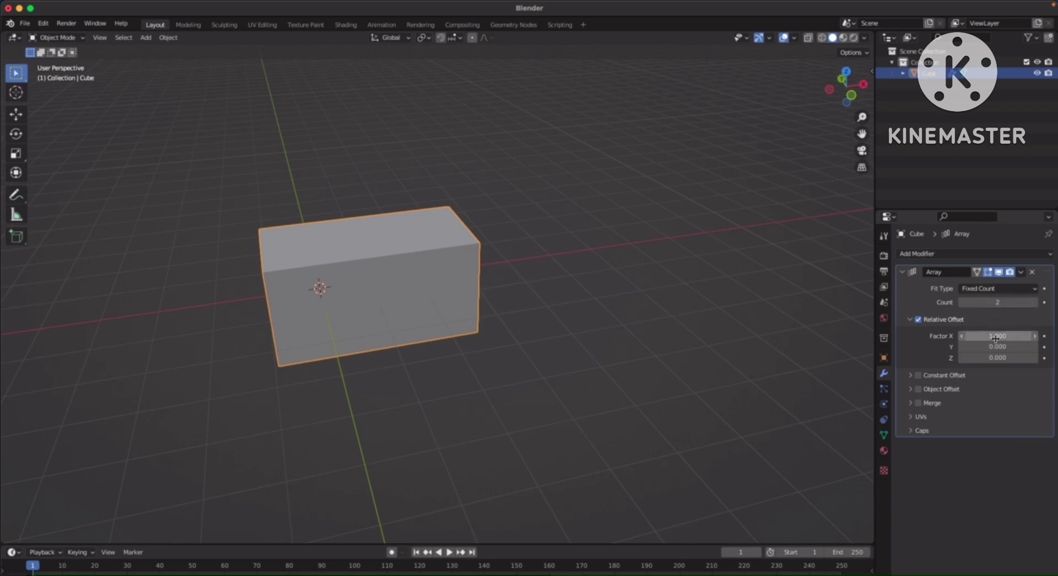
Set the array's relative X offset to about 1.114 and its count to 6
mouse_move(998, 333)
left_mouse_down()
mouse_move(1013, 335)
mouse_move(1003, 334)
left_mouse_up()
middle_click_drag(508, 314, 409, 305)
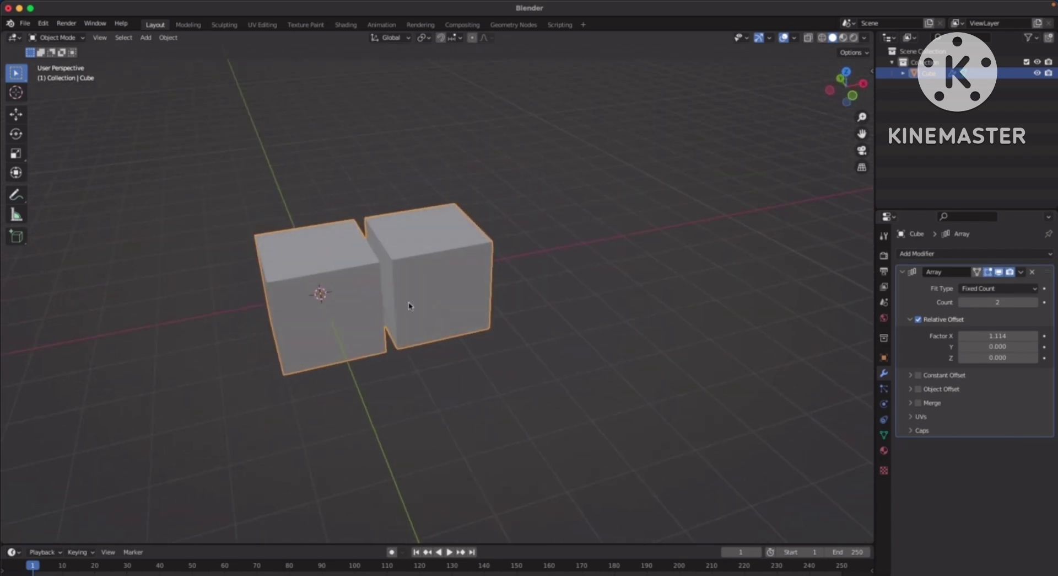
left_click(1035, 302)
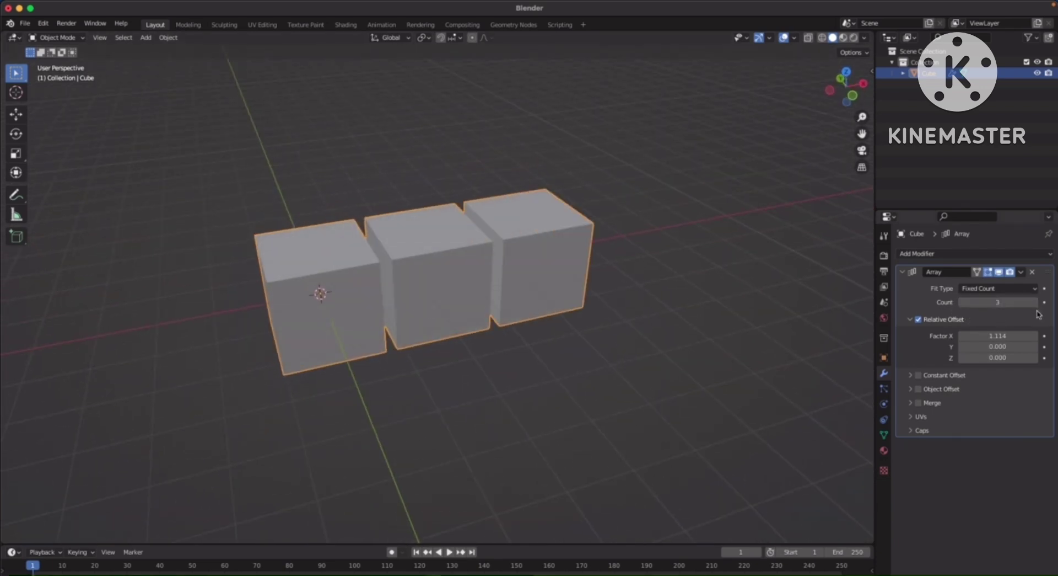
left_click(1036, 303)
middle_click_drag(642, 357, 550, 327)
left_click(1035, 302)
left_click(1035, 302)
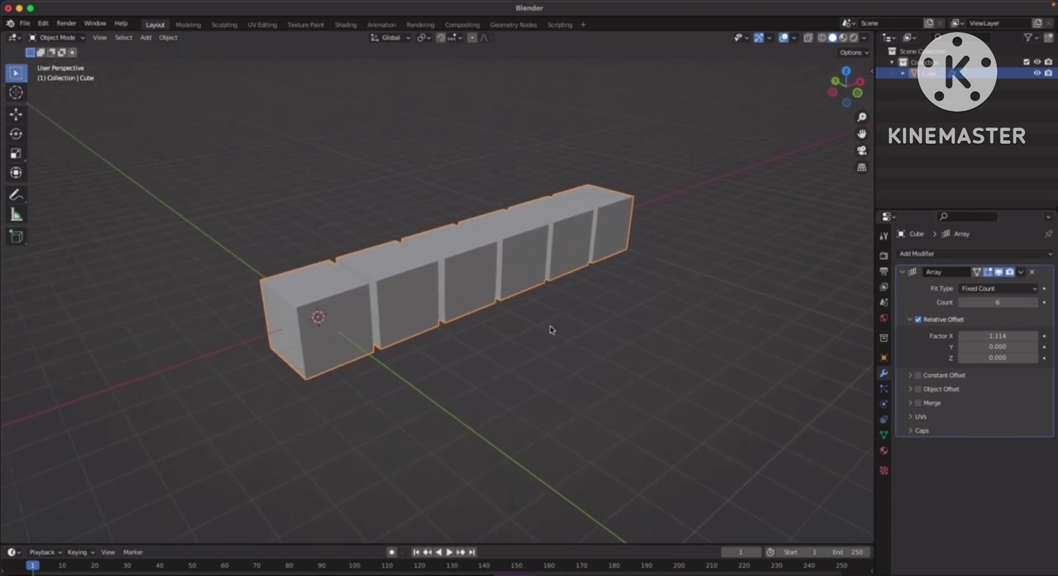
Enter Edit Mode with face selection and inset the original cube's top face to a small central square
key("Tab")
middle_click_drag(447, 346, 326, 304)
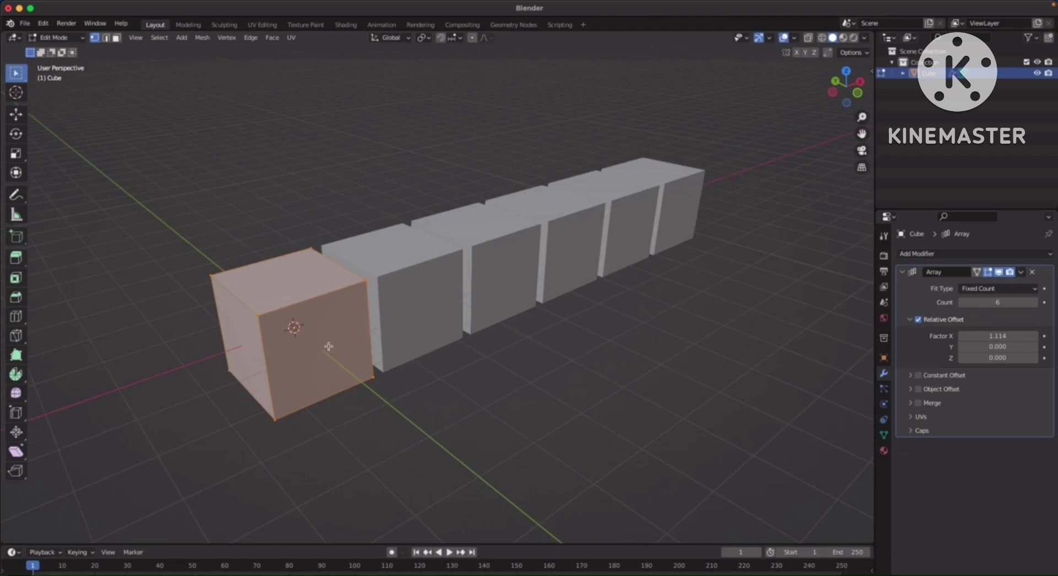
key("3")
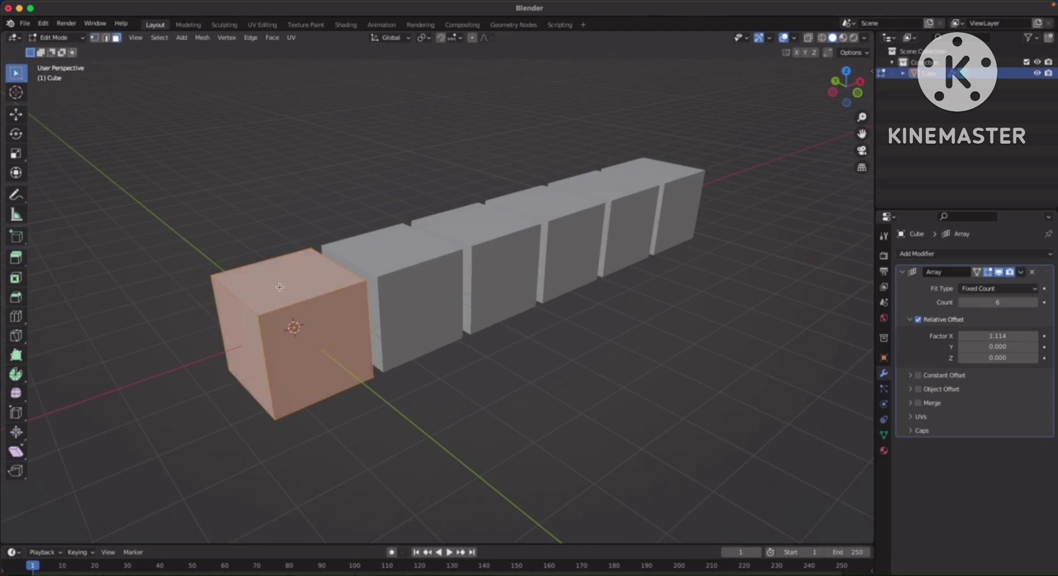
left_click(279, 287)
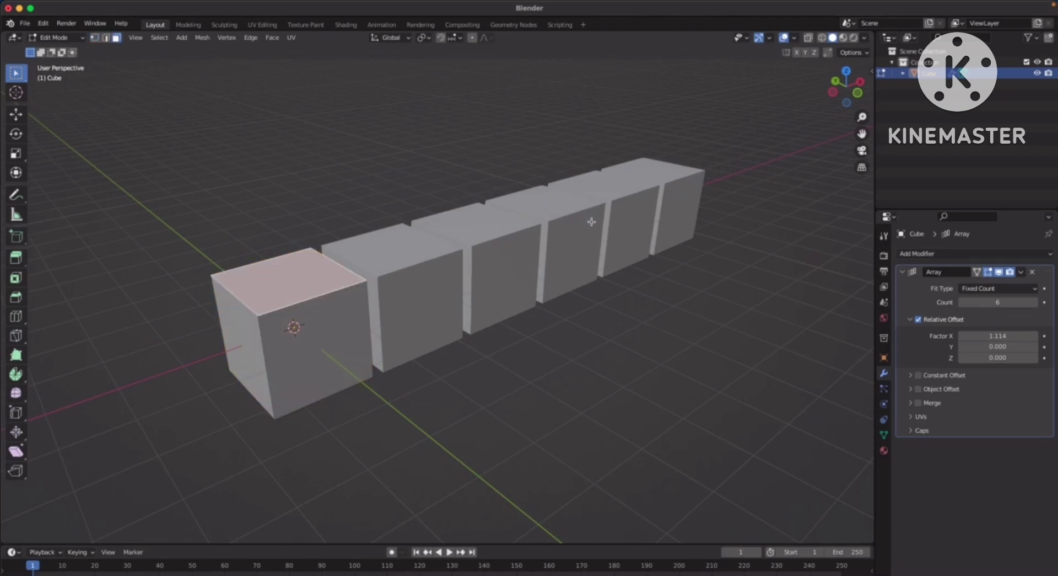
key("i")
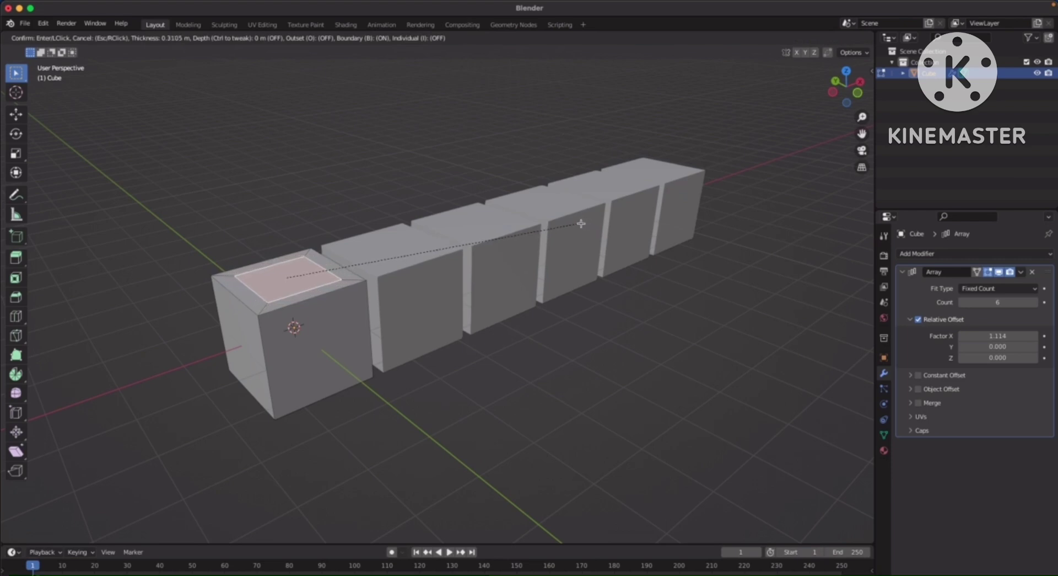
left_click(567, 227)
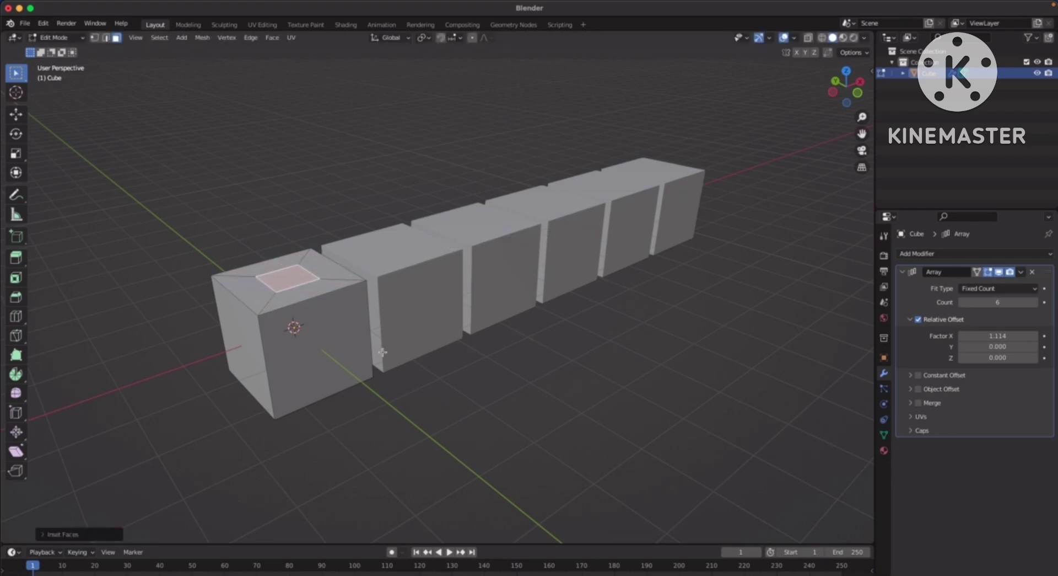
Extrude the inset top face upward into a tall post and return to Object Mode
key("e")
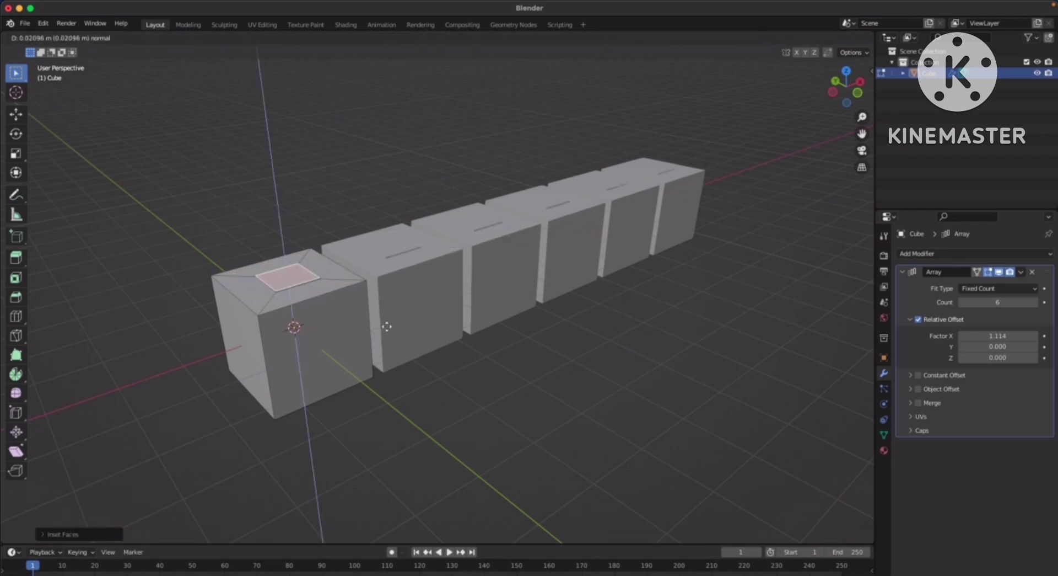
left_click(368, 234)
middle_click_drag(362, 310, 327, 312)
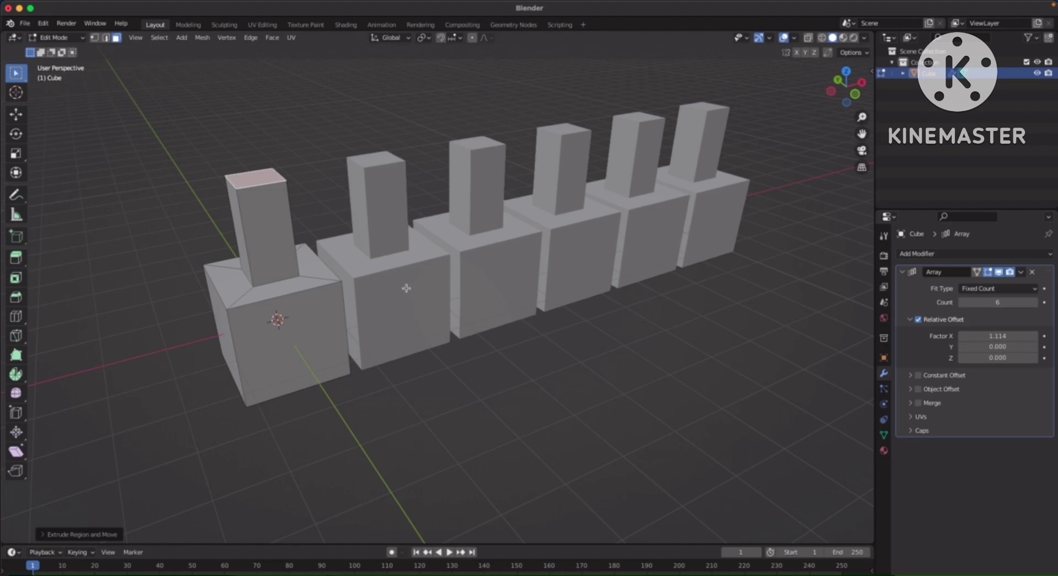
key("Tab")
middle_click_drag(414, 307, 450, 338)
middle_click_drag(490, 303, 498, 341)
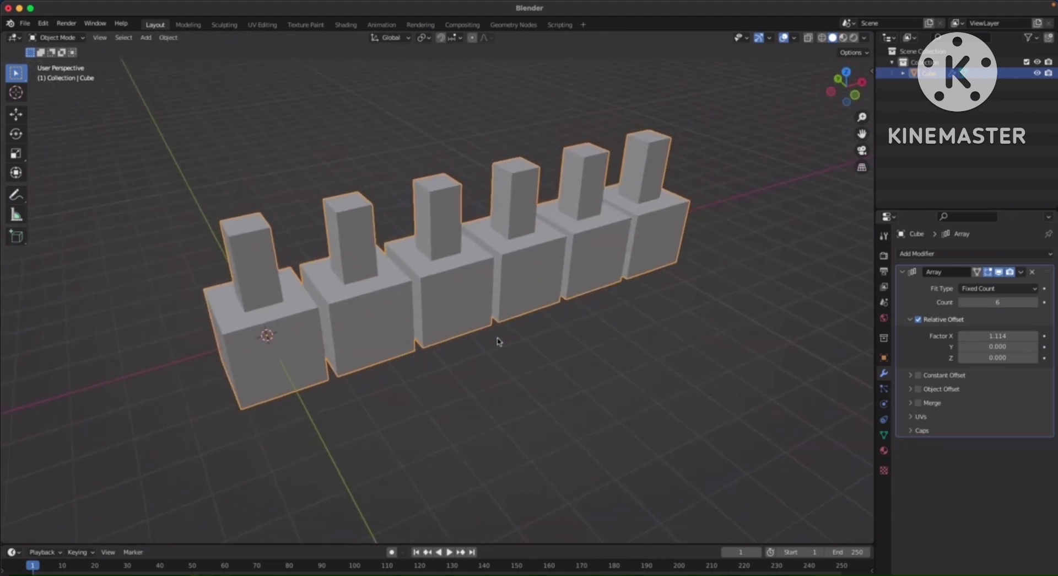
Apply the Array modifier to the row of blocks and deselect the object
left_click(1021, 271)
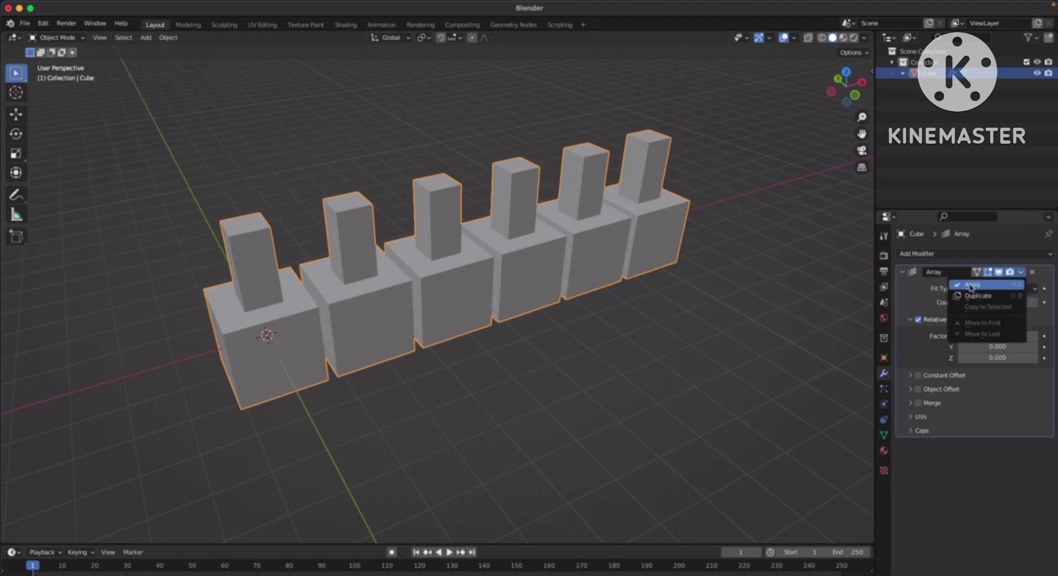
left_click(1022, 272)
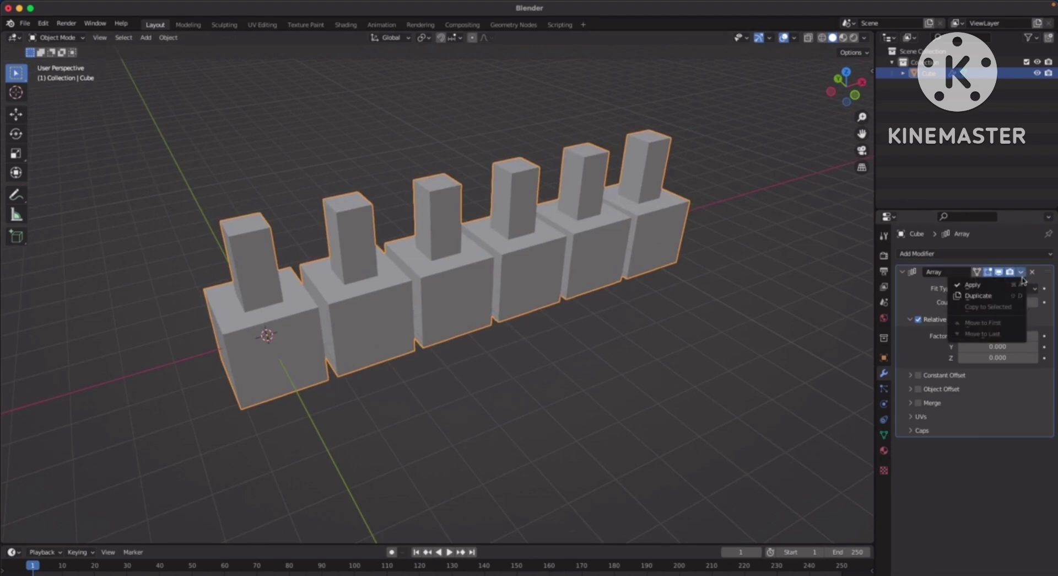
left_click(980, 286)
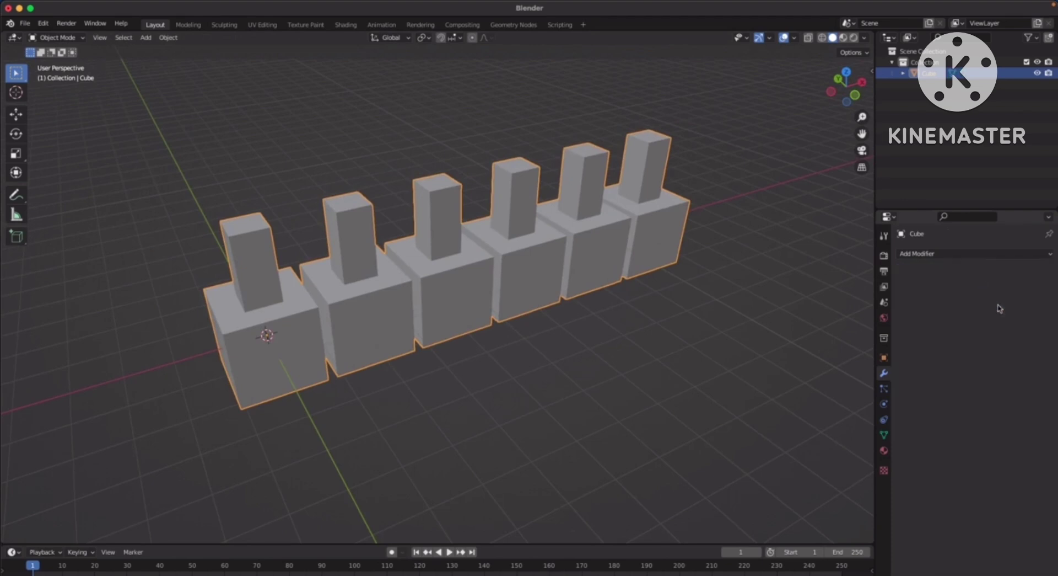
left_click(488, 371)
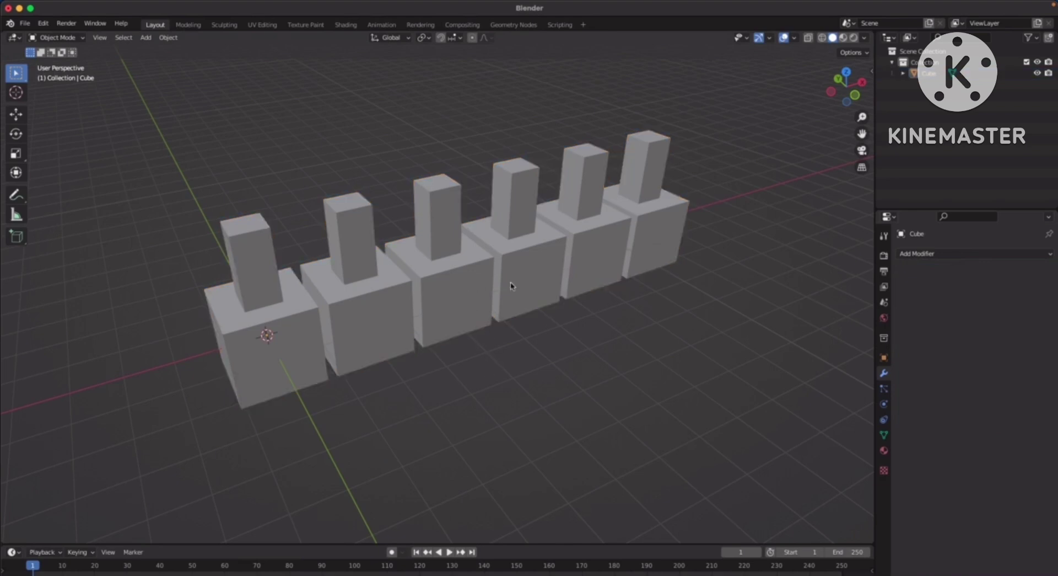
Reselect the row in Edit Mode and inset the front face of the third block
left_click(558, 274)
key("Tab")
mouse_move(657, 291)
middle_mouse_down()
mouse_move(678, 295)
mouse_move(643, 289)
middle_mouse_up()
left_click(472, 305)
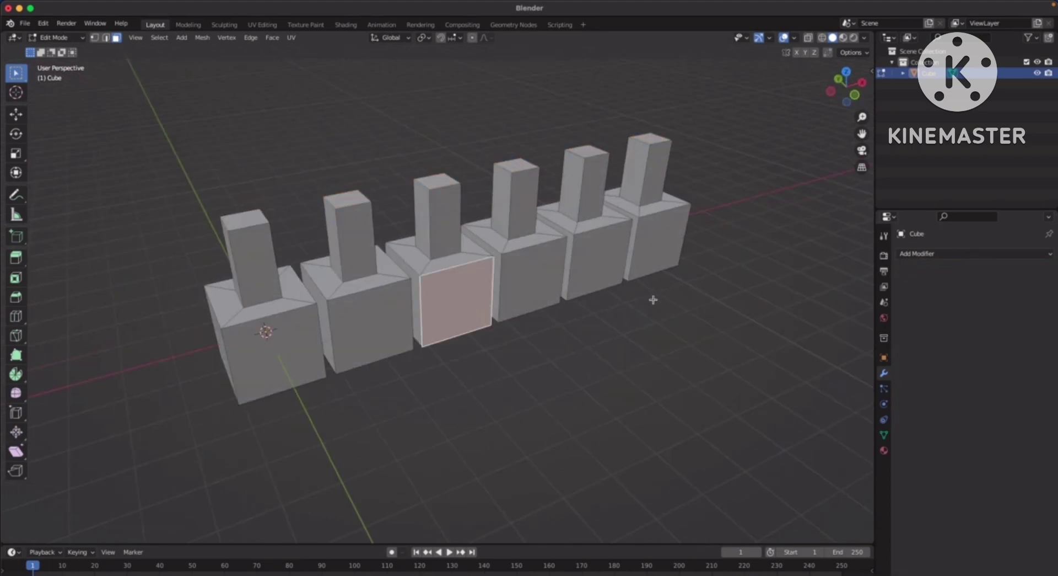
key("i")
left_click(634, 301)
Extrude the third block's inset front face outward into a long bar and return to Object Mode
middle_click_drag(594, 302, 492, 317)
key("e")
left_click(716, 320)
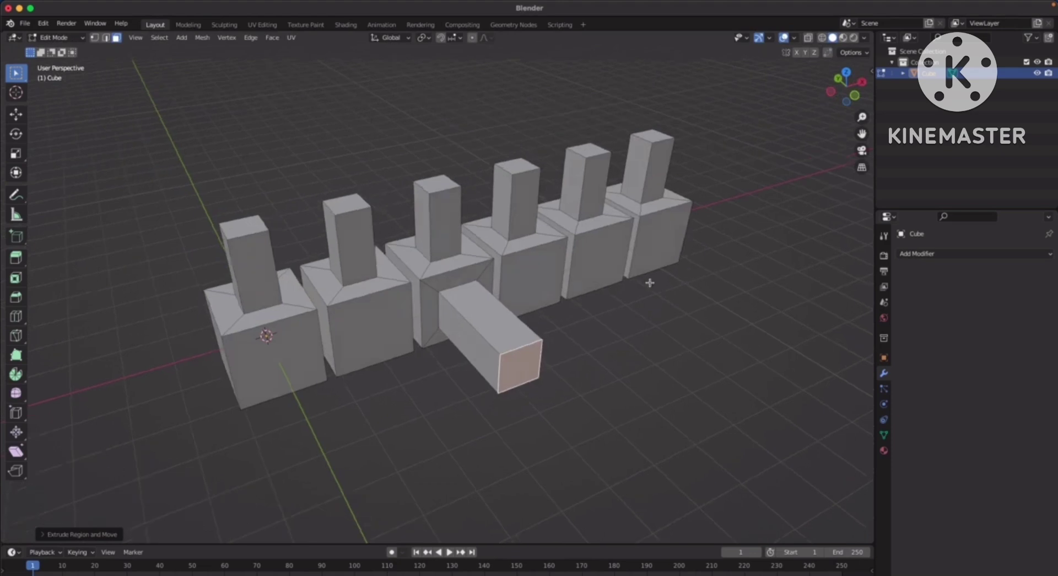
middle_click_drag(672, 281, 594, 282)
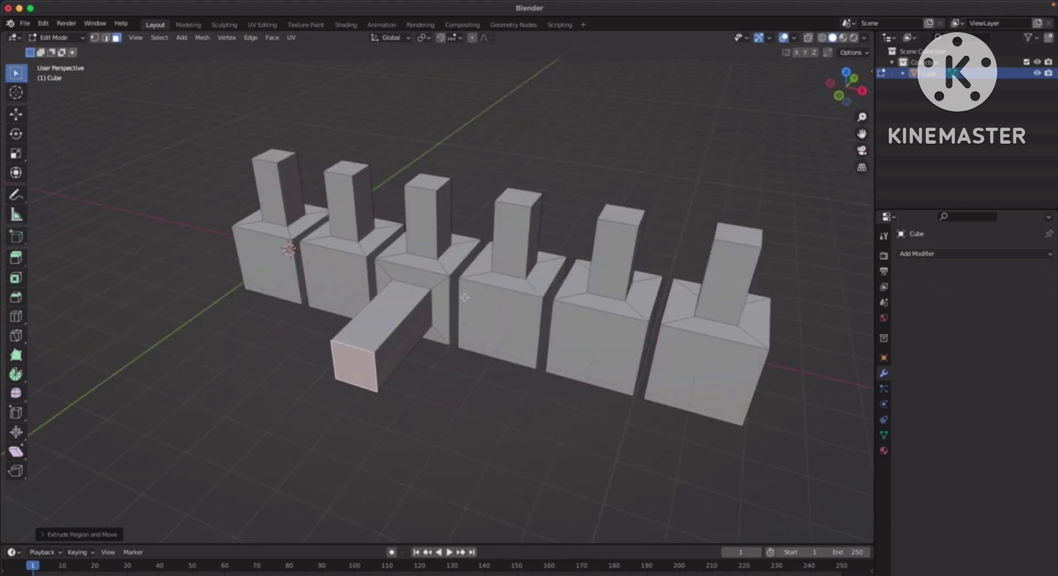
key("Tab")
middle_click_drag(571, 263, 617, 303)
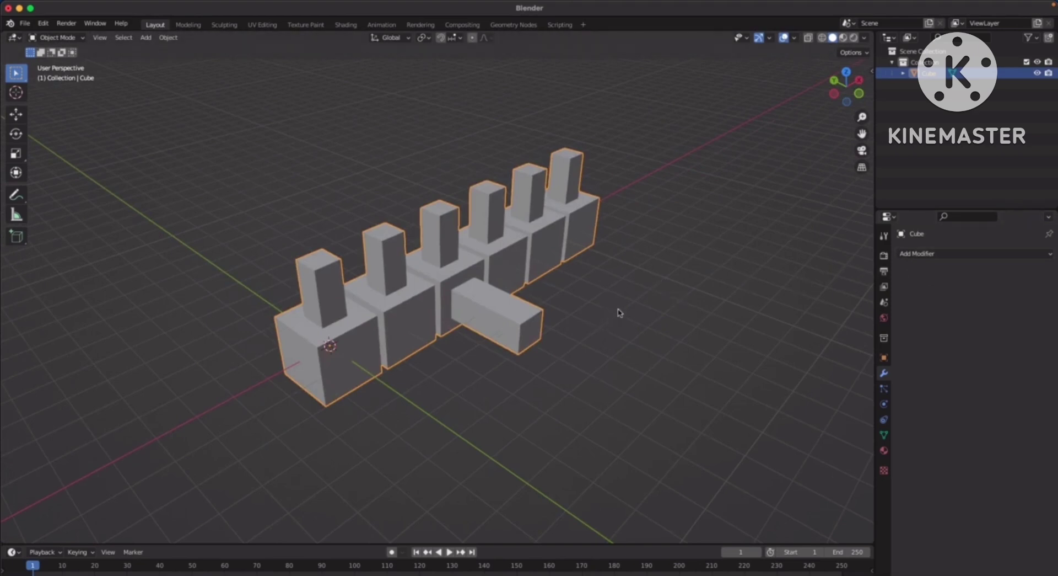
Delete the row of blocks and add a new cube at the world origin
key("x")
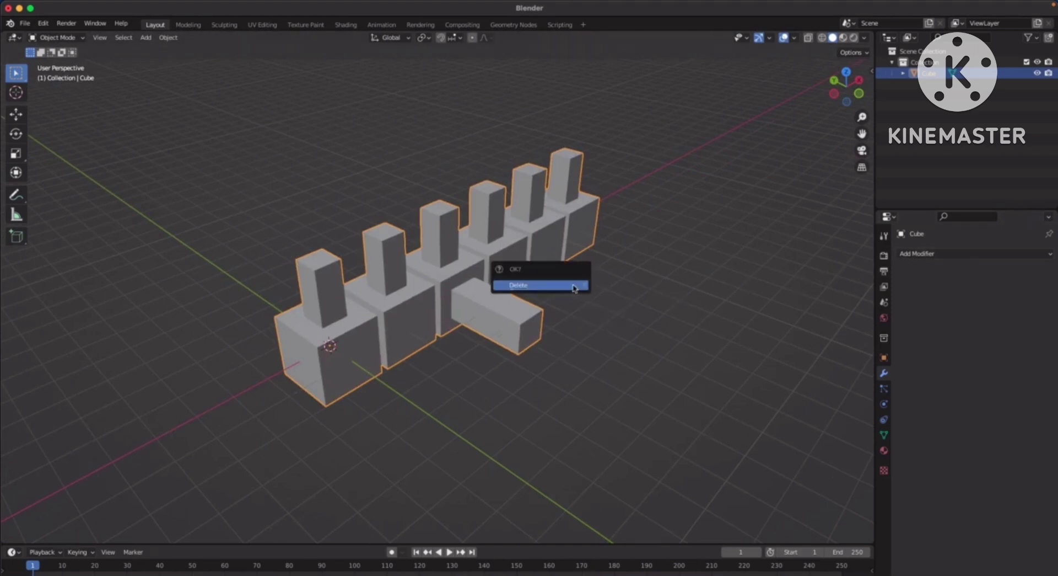
left_click(560, 287)
middle_click_drag(545, 271, 495, 270, "shift")
key("shift+a")
mouse_move(521, 272)
left_click(584, 288)
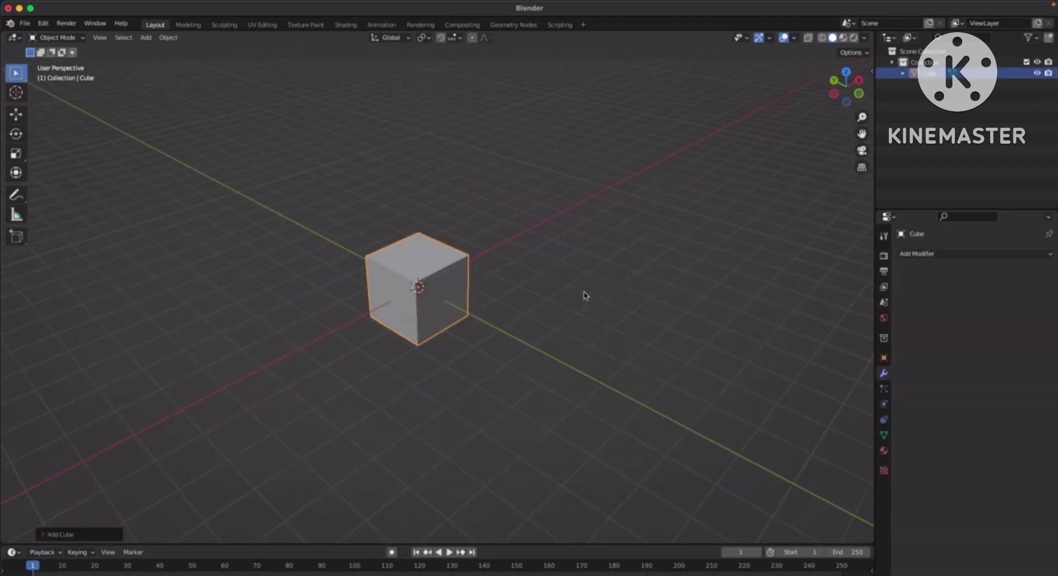
scroll(579, 238, "up", 5)
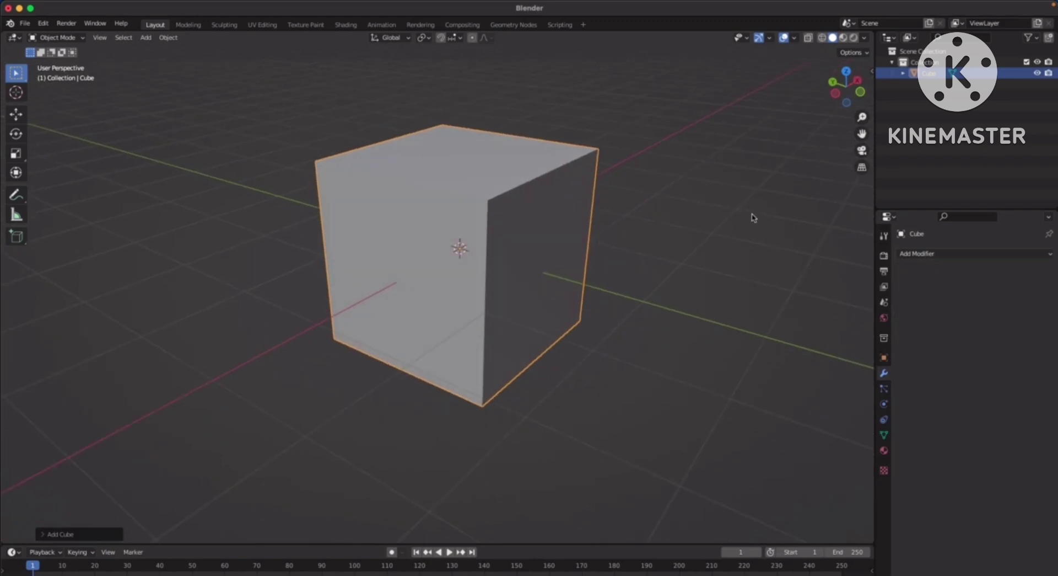
Scale the new cube down along the Z axis into a thin slab
key("s")
key("z")
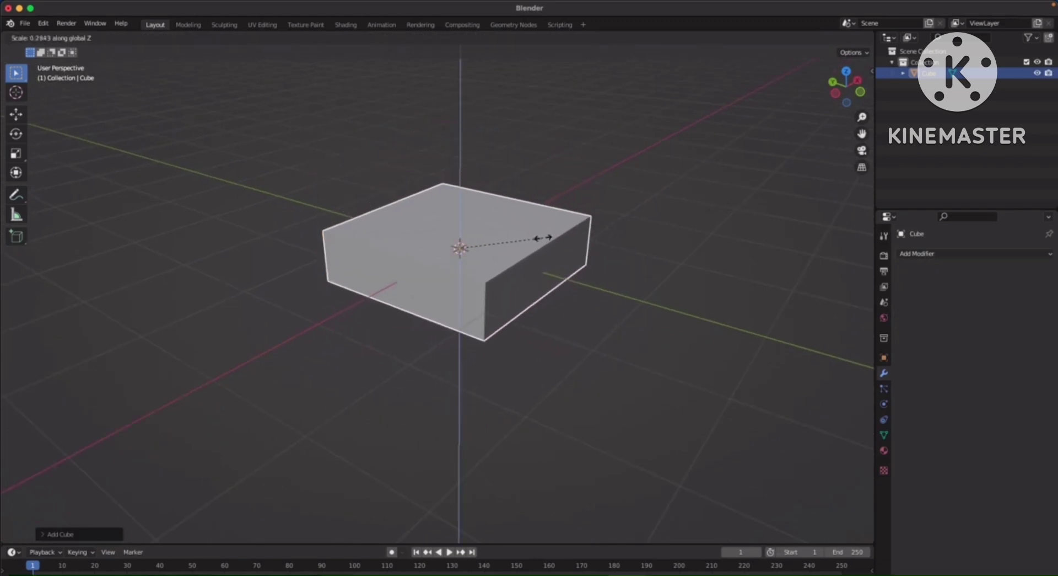
left_click(507, 243)
middle_click_drag(573, 277, 557, 313)
Scale the slab down along the X axis to the proportions of a narrow stair tread
key("KP_Decimal")
scroll(586, 312, "down", 3)
key("s")
key("x")
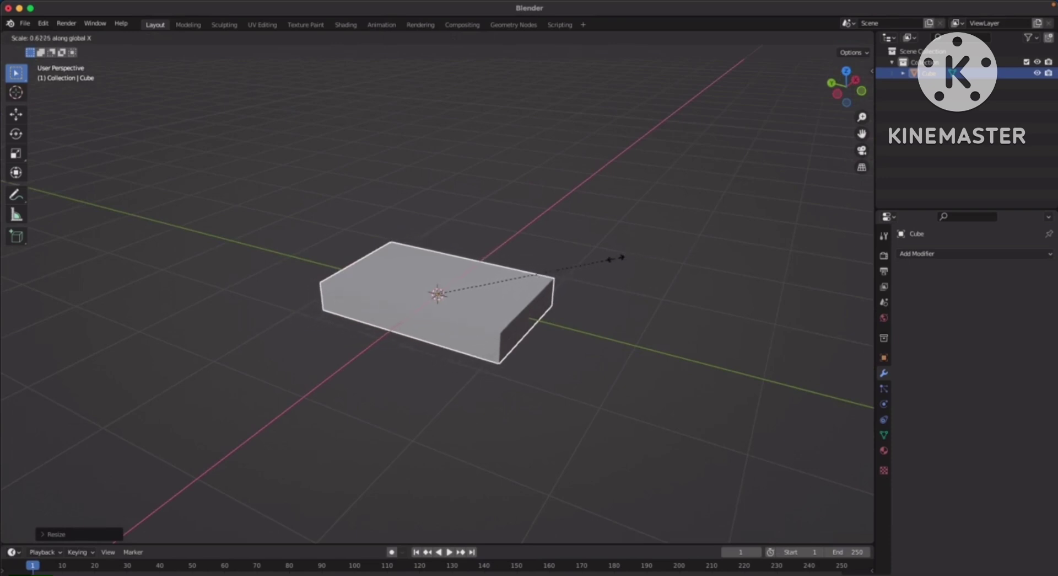
left_click(568, 260)
middle_click_drag(617, 264, 494, 315)
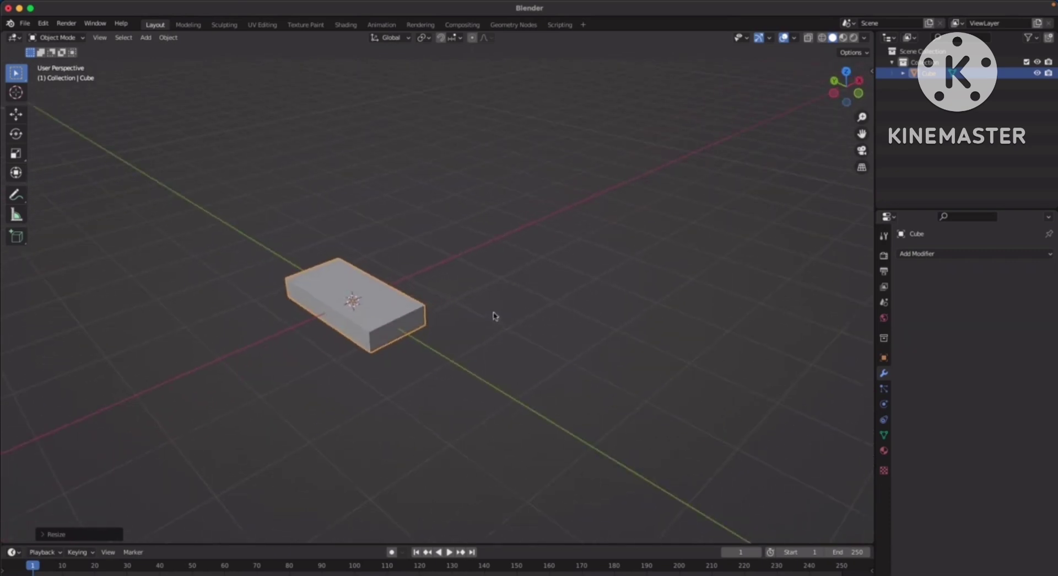
Add an Array modifier to the slab and set its count to 10
left_click(933, 257)
left_click(839, 289)
middle_click_drag(639, 305, 544, 313)
left_click(1036, 305)
left_click(1036, 305)
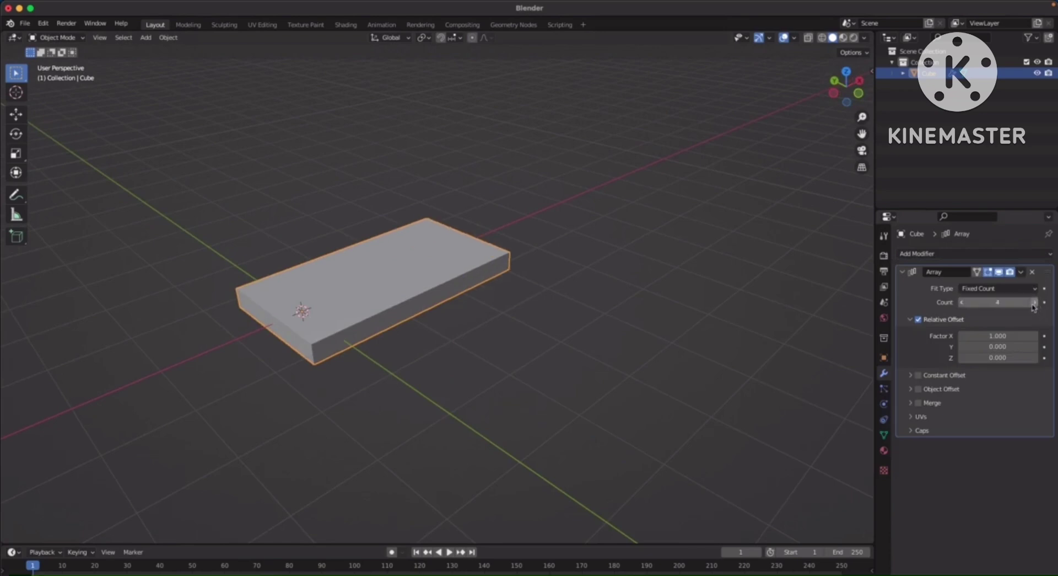
left_click(1036, 305)
left_click(1036, 305)
left_click(1036, 305)
left_click(1035, 305)
left_click(1035, 305)
left_click(1036, 305)
middle_click_drag(631, 306, 569, 315)
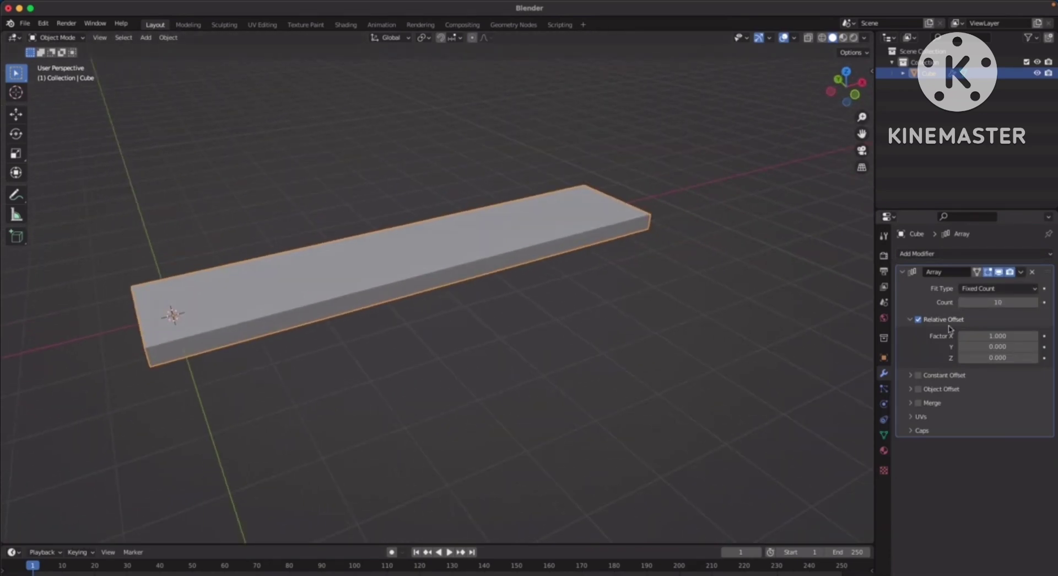
Set the array's relative offset to about 1.037 on X and 1.128 on Z to form ascending stairs
left_click_drag(988, 335, 1002, 335)
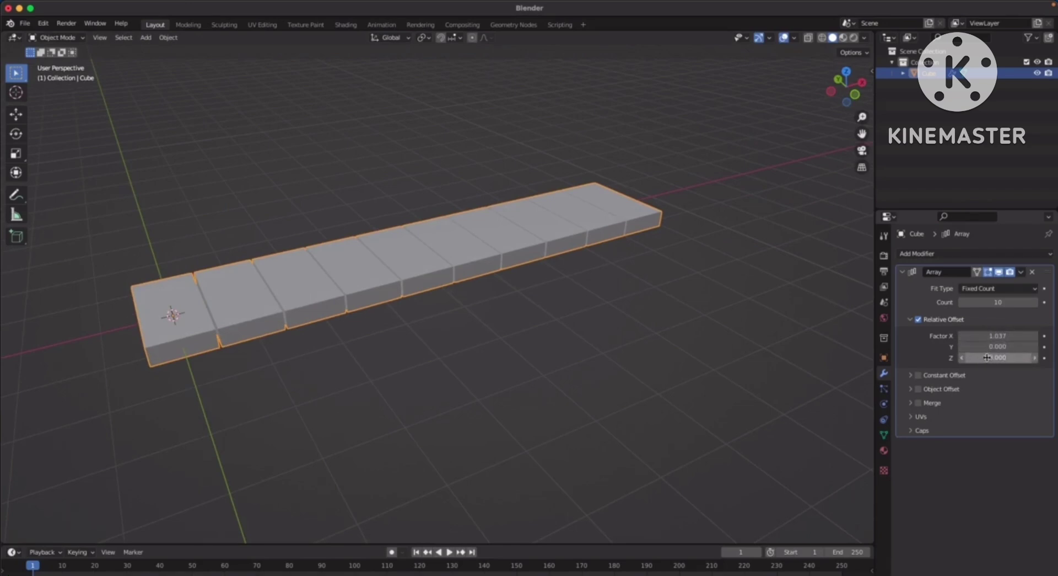
left_click_drag(990, 357, 1007, 357)
middle_click_drag(601, 308, 598, 331)
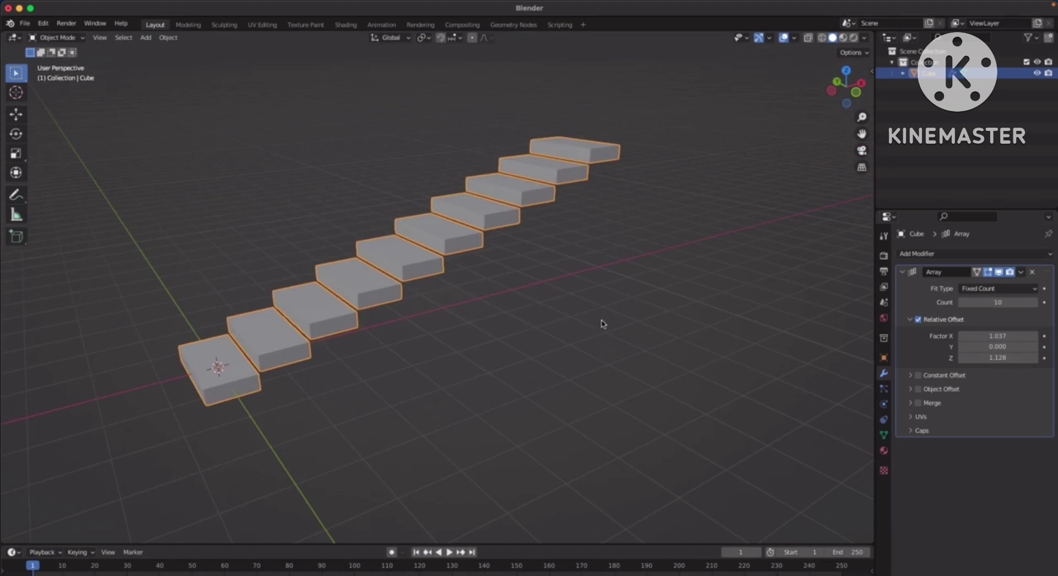
Reduce the array's relative offset on X to about 0.638 so the neighbouring stair steps overlap
scroll(595, 292, "up", 5)
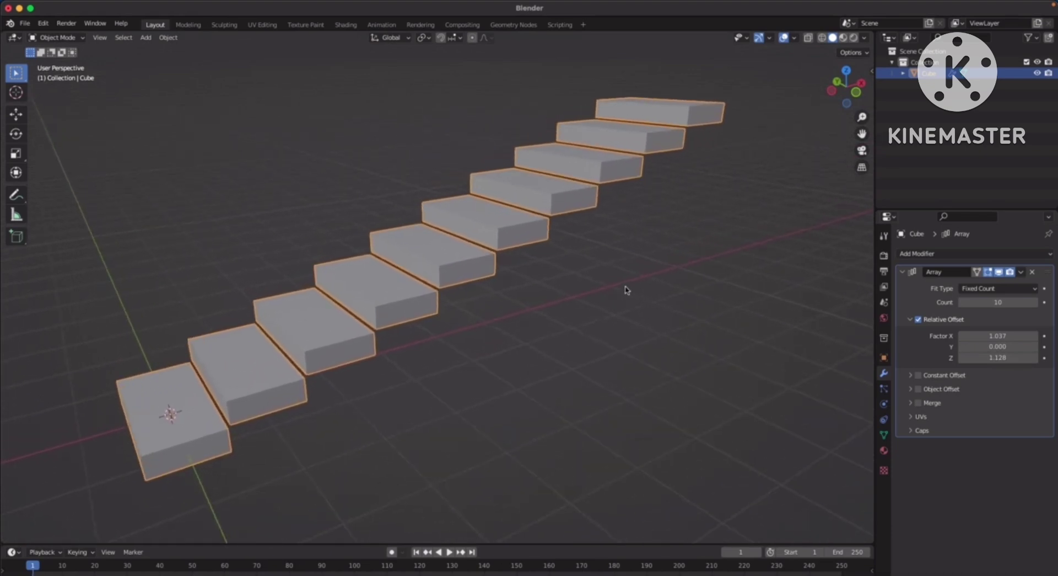
left_click_drag(998, 336, 971, 337)
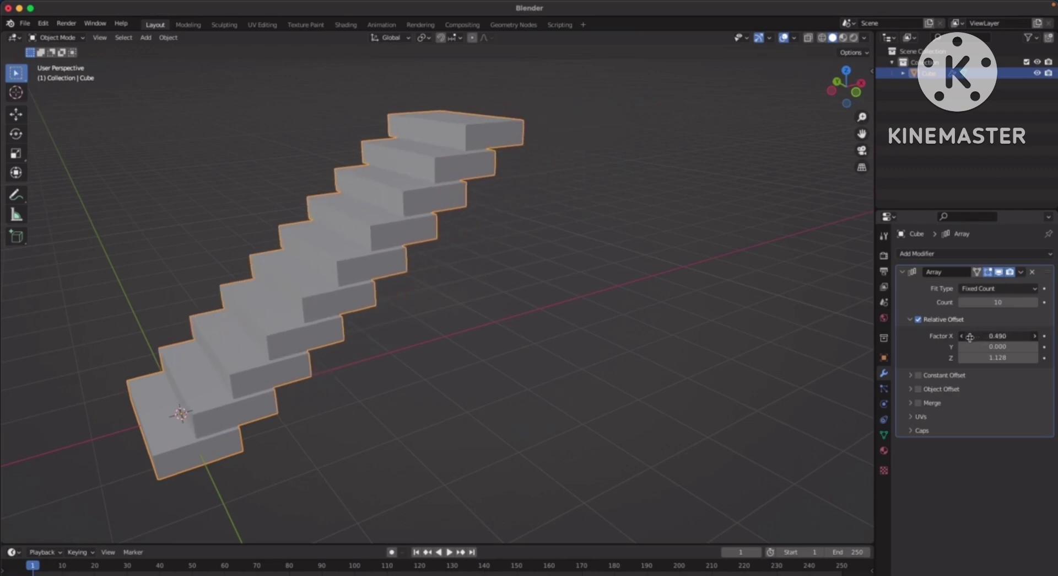
left_click(507, 318)
middle_click_drag(517, 319, 562, 303)
mouse_move(987, 335)
left_mouse_down()
mouse_move(1010, 329)
mouse_move(998, 329)
left_mouse_up()
middle_click_drag(715, 318, 623, 310)
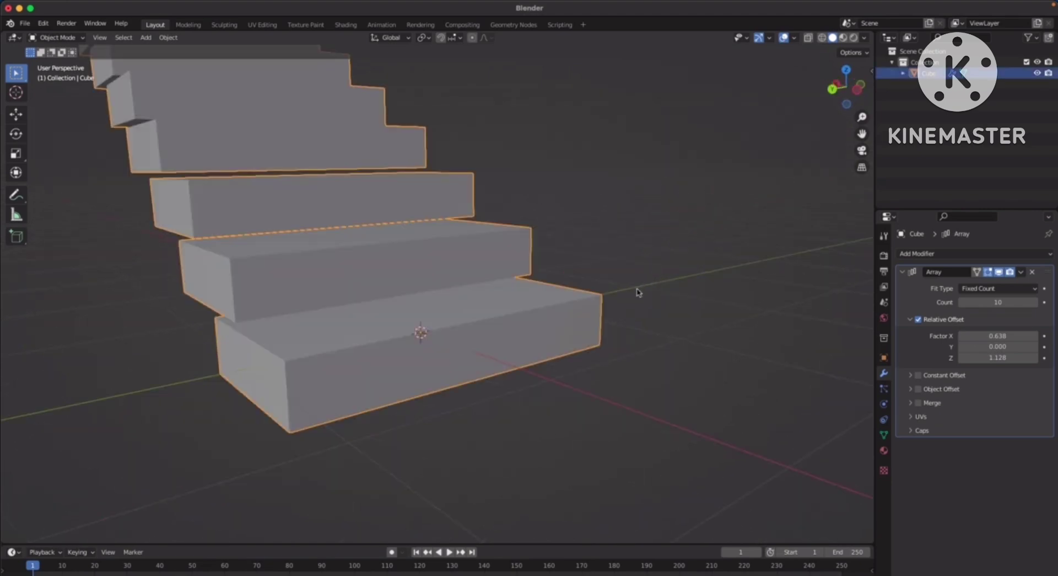
middle_click_drag(608, 331, 601, 331)
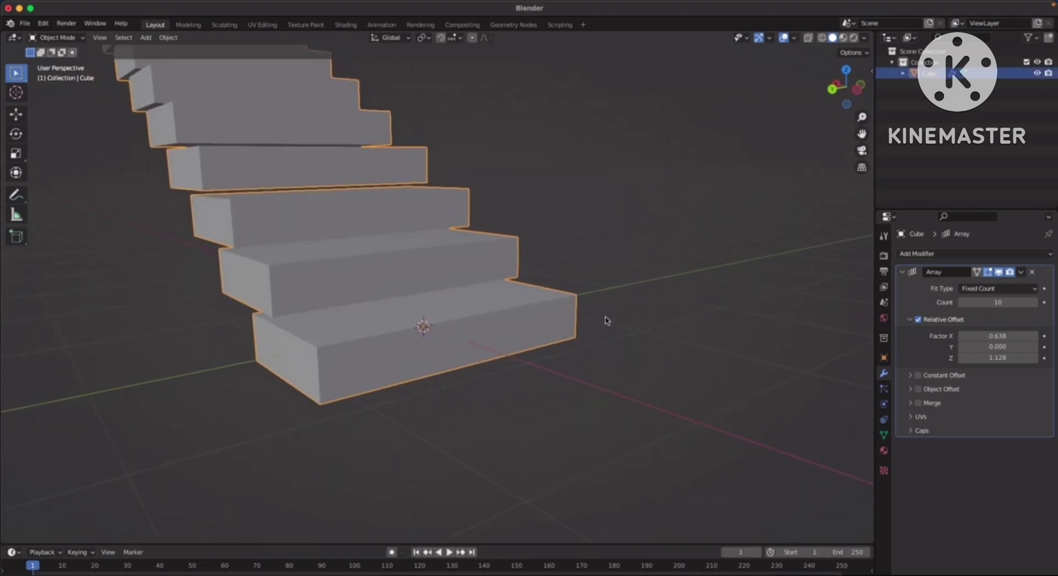
Select the front face of the bottom step in Edit Mode
key("Tab")
left_click(517, 332)
middle_click_drag(536, 324, 740, 217)
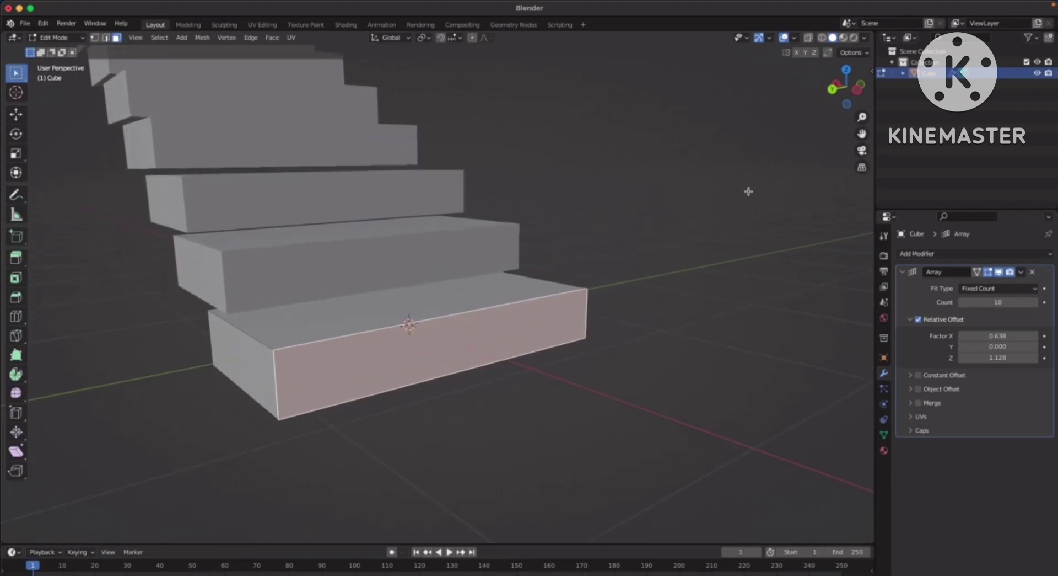
Try to inset the bottom step's front face before its scale is applied
key("i")
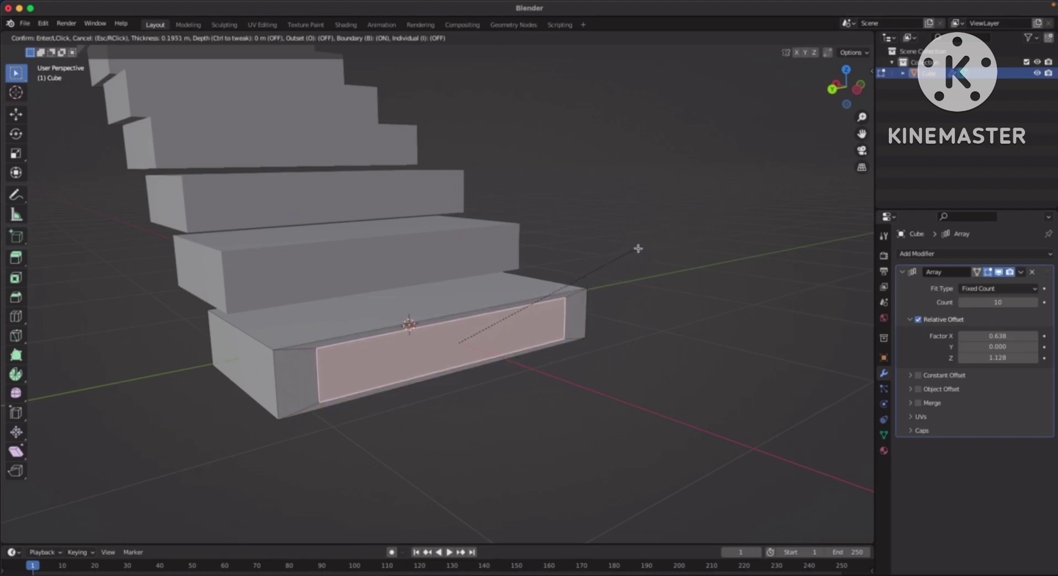
left_click(618, 260)
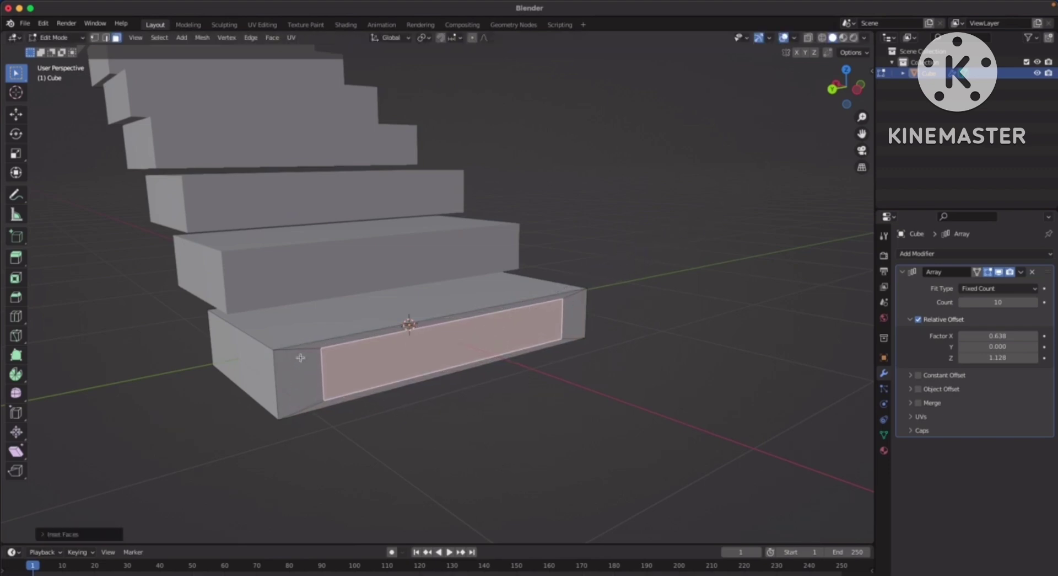
scroll(306, 374, "up", 3)
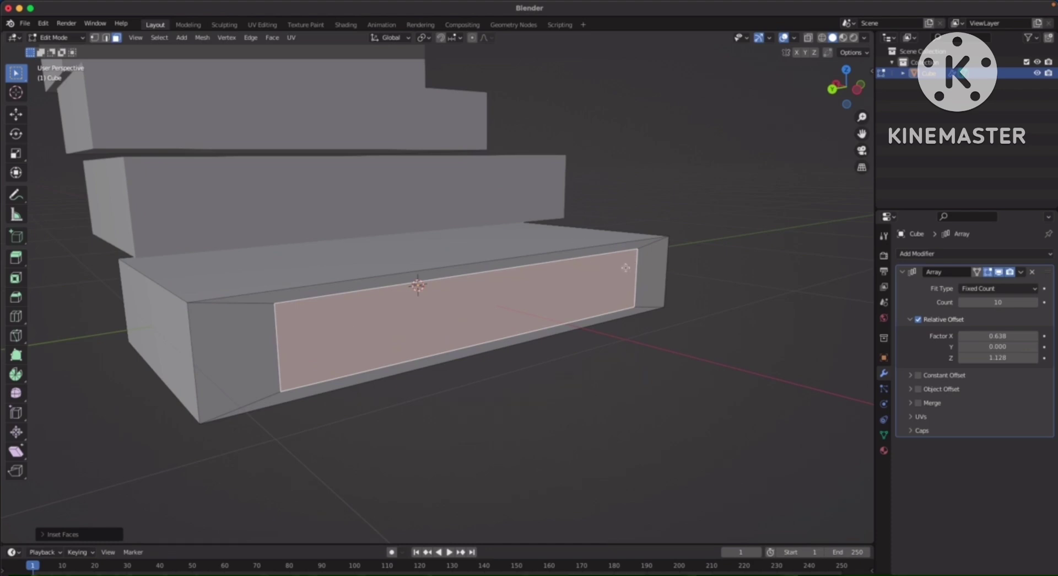
key("ctrl+z")
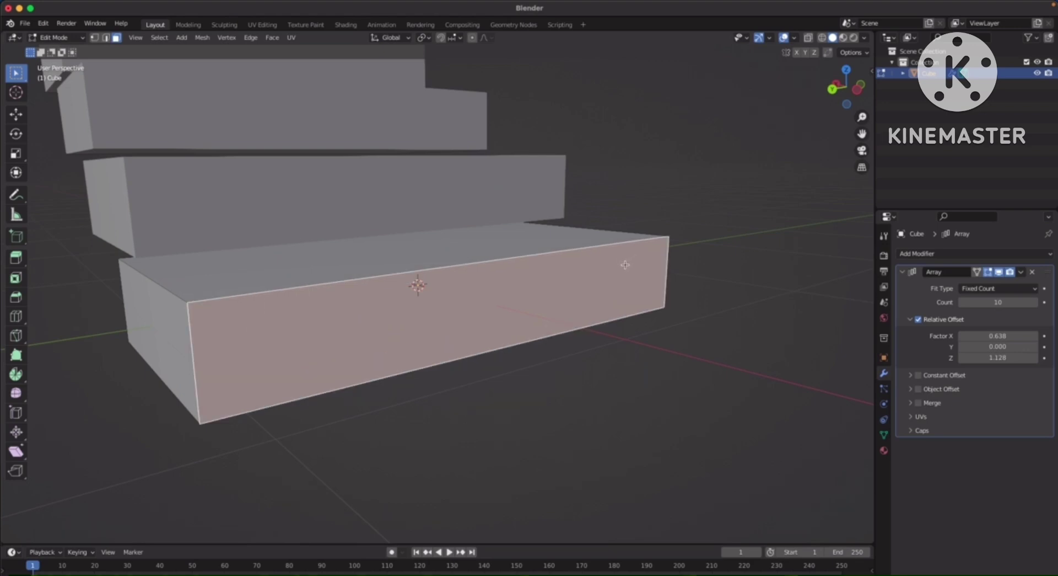
Apply the scale of the staircase object in Object Mode
key("Tab")
scroll(618, 288, "down", 4)
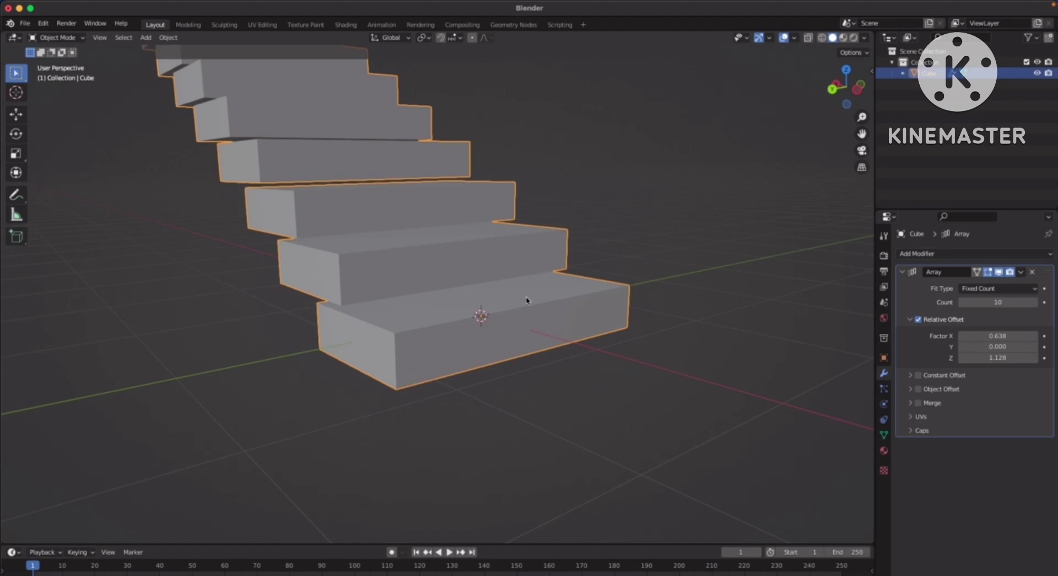
key("n")
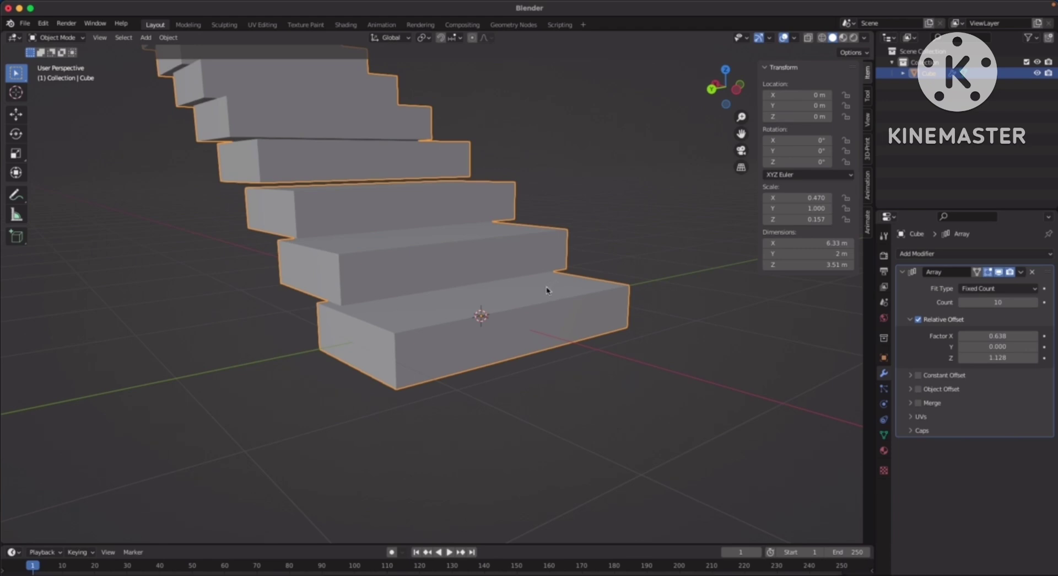
key("ctrl+a")
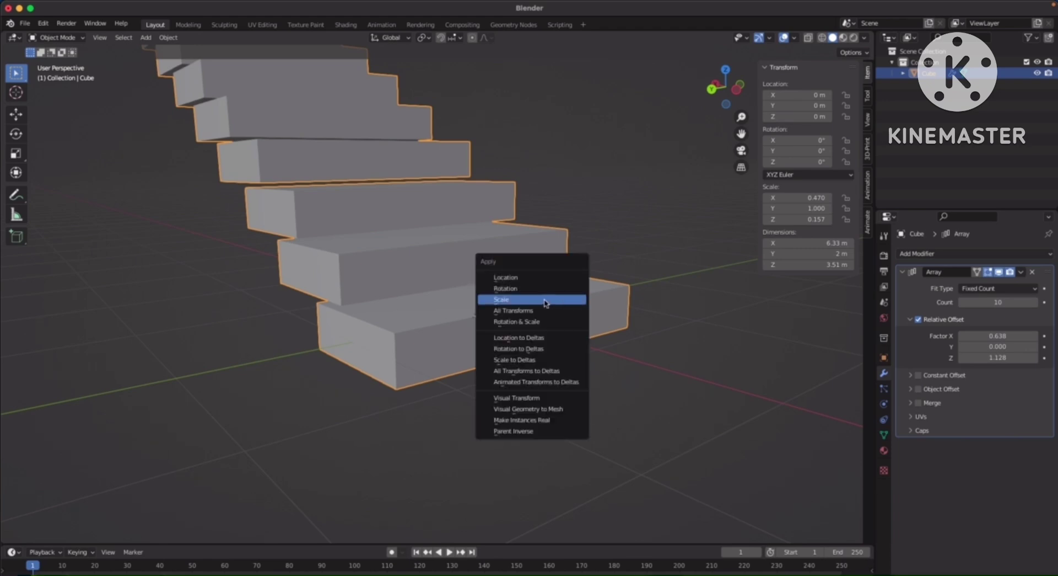
left_click(510, 301)
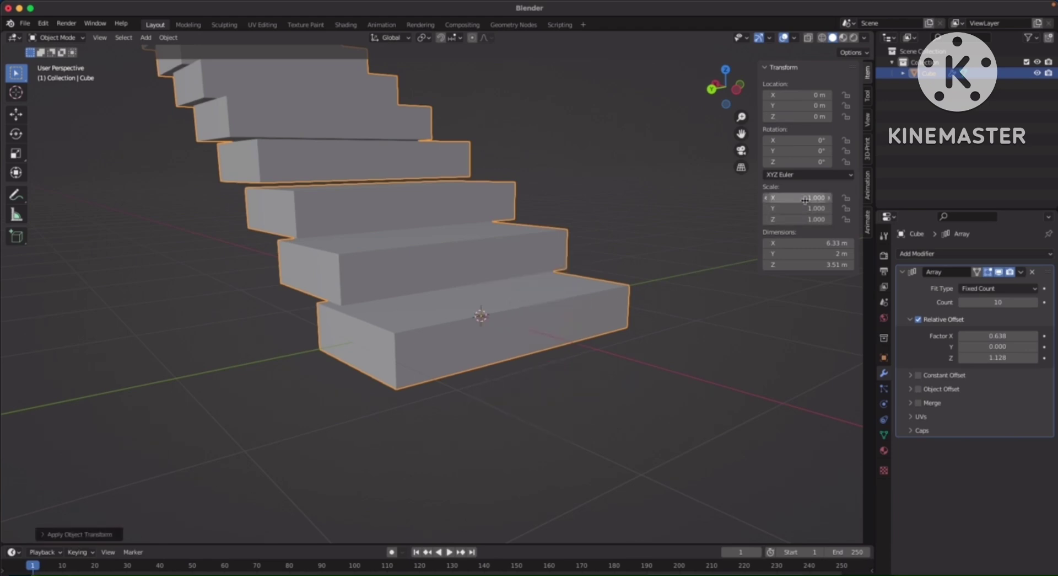
key("n")
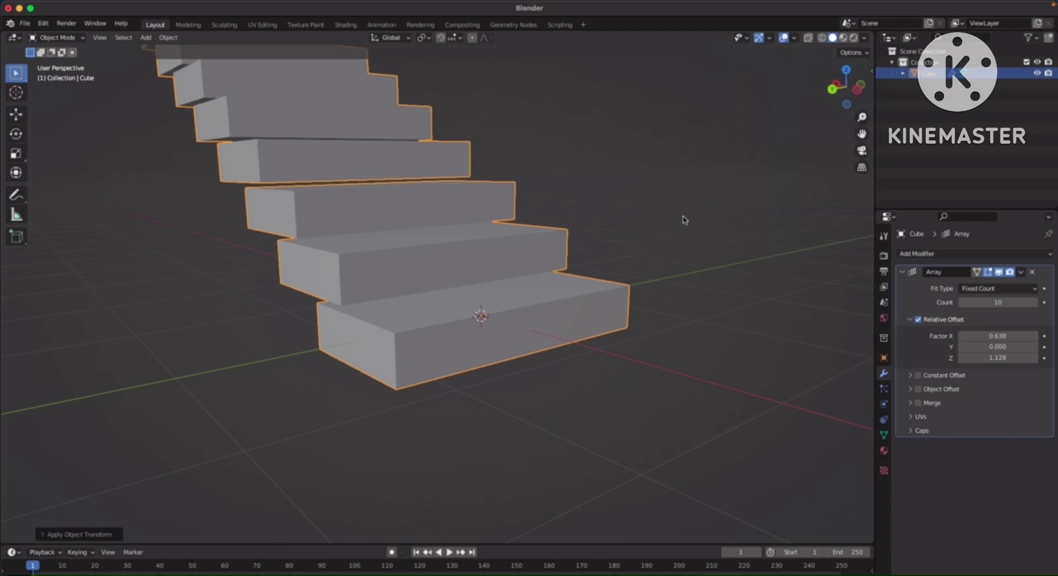
Inset the front face of the bottom step in Edit Mode, leaving a thin, even border around it
key("Tab")
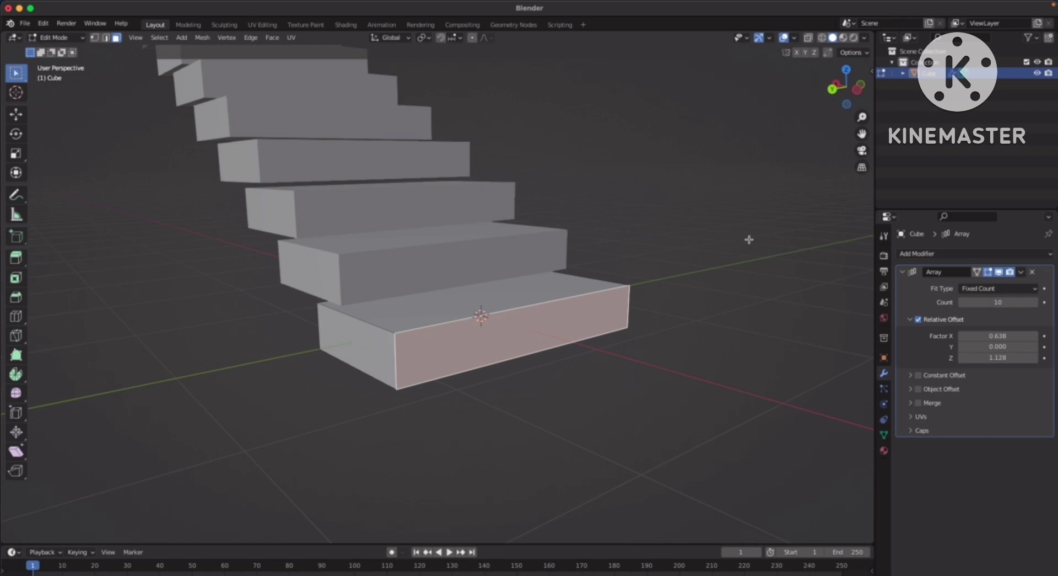
key("i")
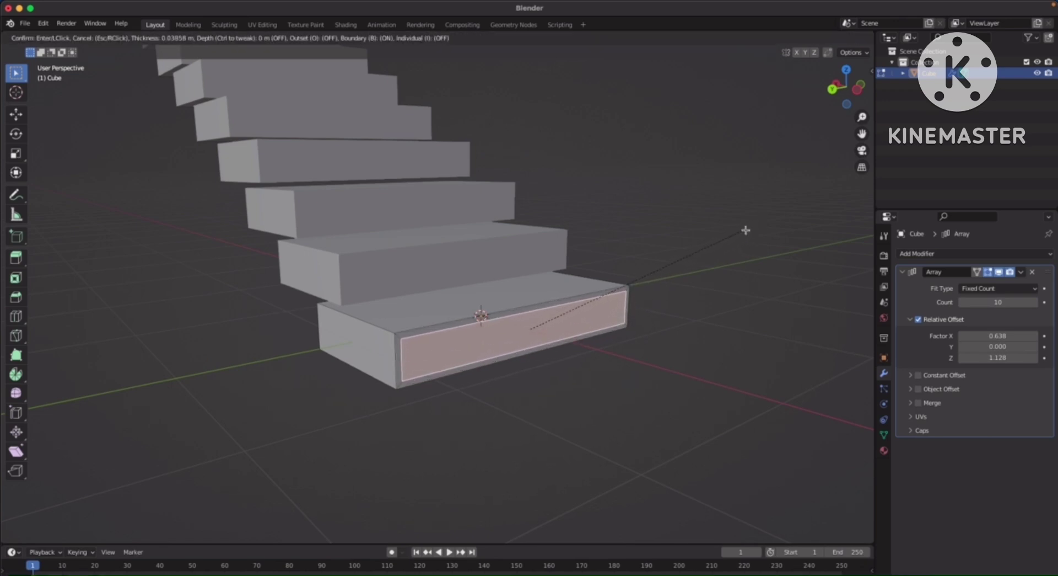
left_click(694, 253)
middle_click_drag(695, 253, 578, 251)
scroll(562, 249, "up", 3)
scroll(562, 249, "down", 3)
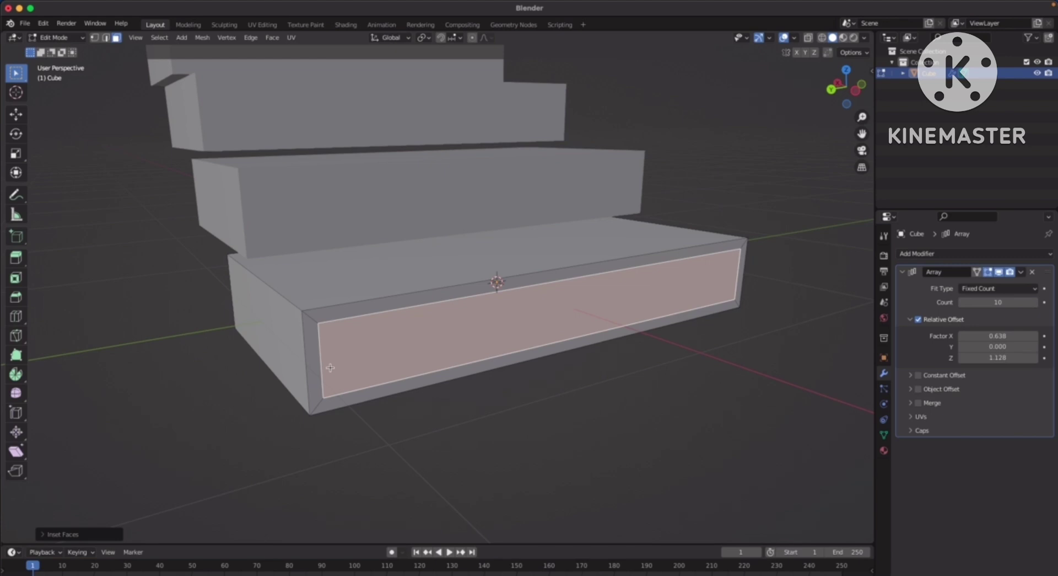
Extrude the inset front face slightly into the step to form a recessed panel, and return to Object Mode
middle_click_drag(572, 281, 584, 302)
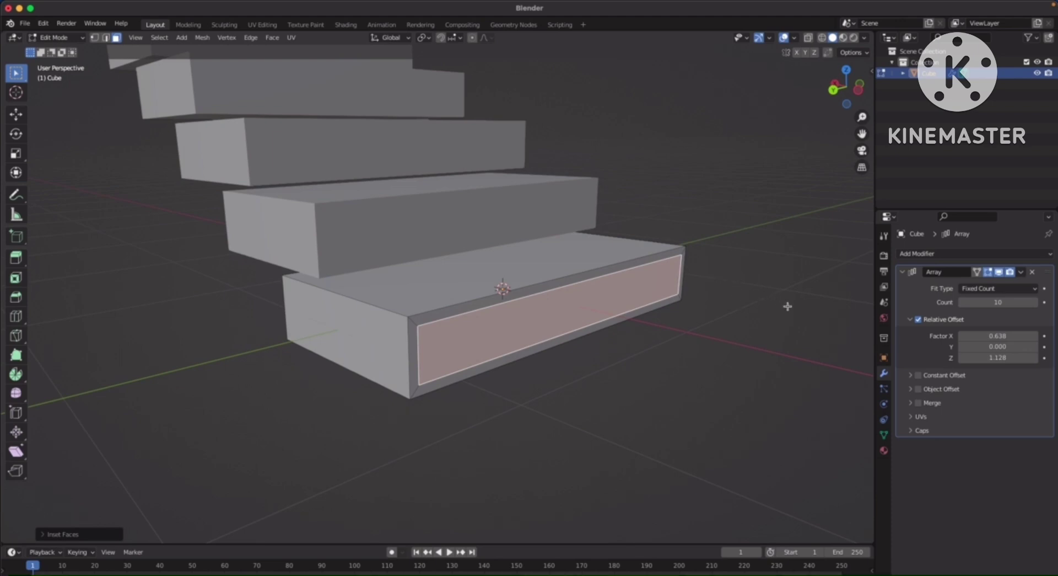
key("e")
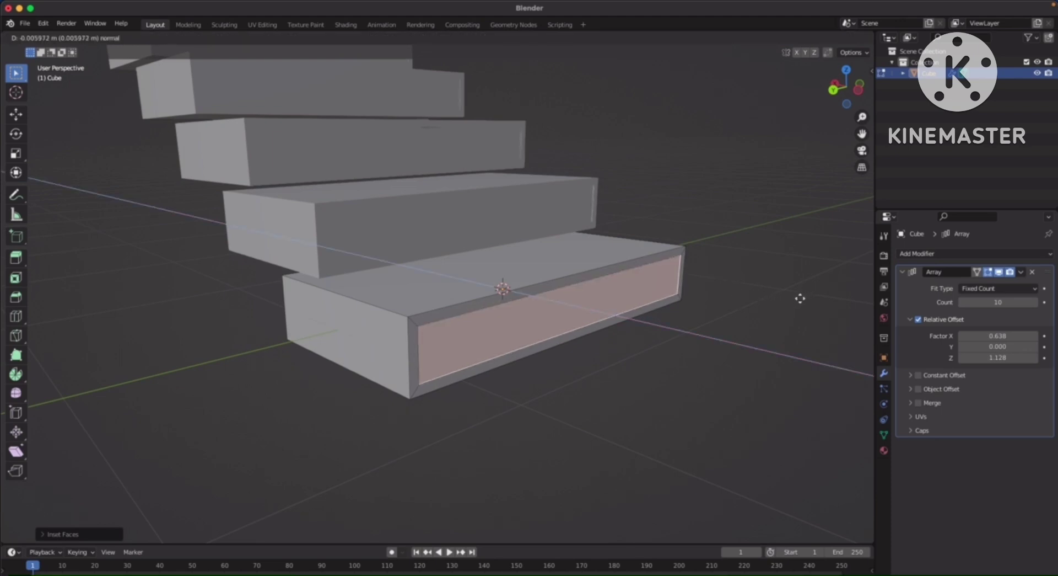
left_click(707, 312)
left_click(731, 289)
middle_click_drag(728, 290, 497, 334)
middle_click_drag(409, 329, 344, 323)
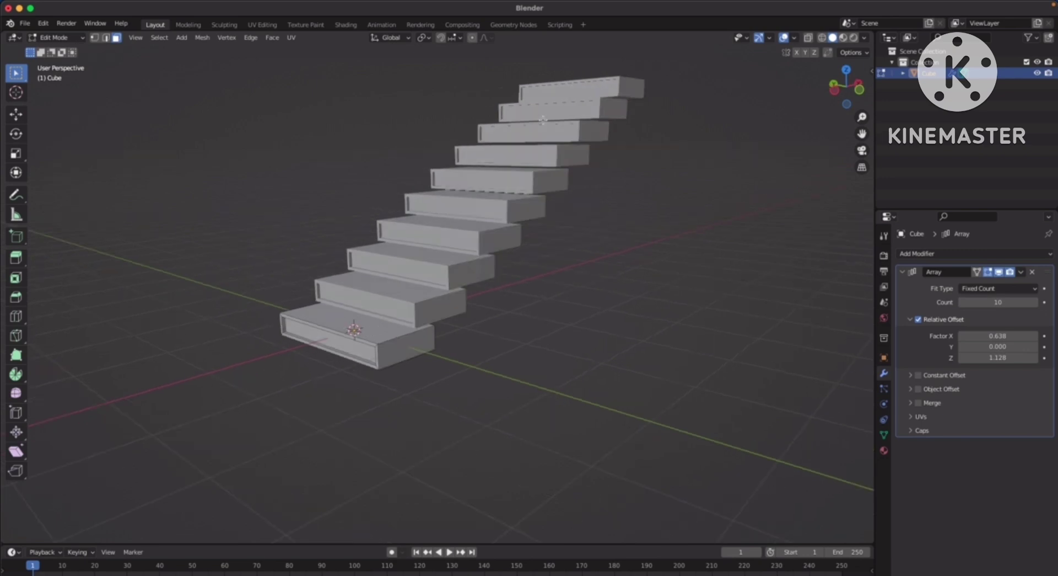
middle_click_drag(591, 132, 772, 342)
key("Tab")
Set the array count to 15 and the relative offset to about 0.552 on X and 1.063 on Z
left_click(1035, 304)
left_click(1036, 304)
left_click(1036, 304)
left_click(1036, 304)
left_click(1036, 304)
mouse_move(1008, 336)
left_mouse_down()
mouse_move(990, 336)
mouse_move(1010, 356)
left_mouse_up()
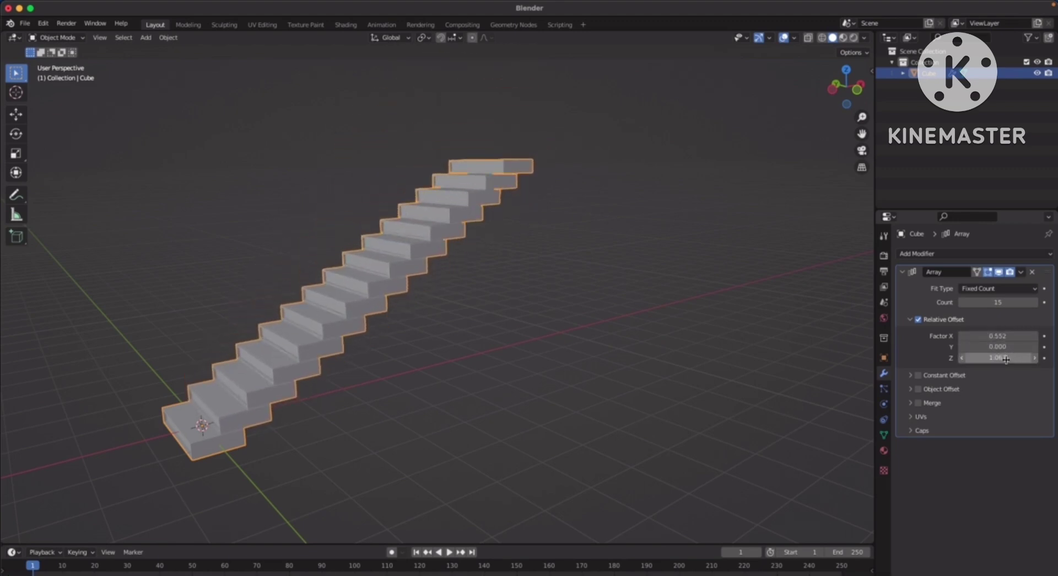
Apply the Array modifier to the staircase
middle_click_drag(447, 286, 486, 272)
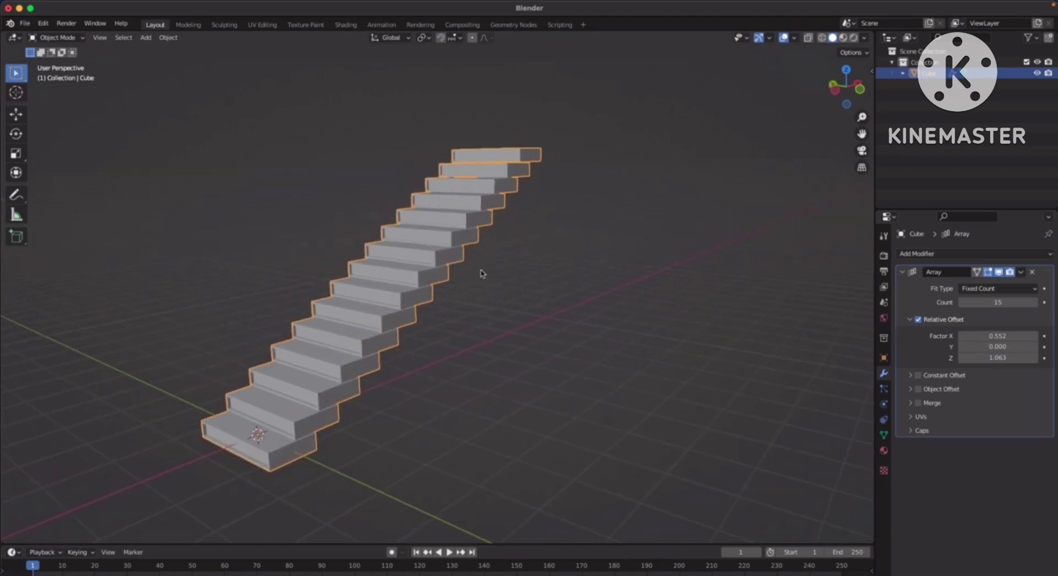
left_click(1021, 271)
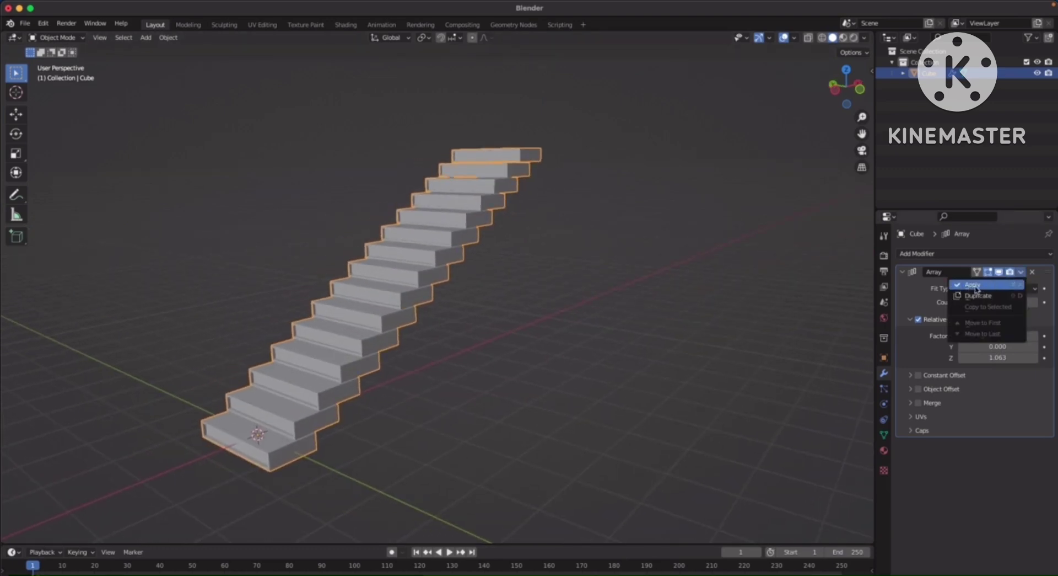
left_click(1022, 272)
left_click(1001, 285)
Extrude the recessed front face of a single middle step outward into a long platform, and return to Object Mode
middle_click_drag(472, 296, 379, 297)
key("Tab")
left_click(463, 288)
scroll(449, 282, "up", 2)
left_click(446, 390)
middle_click_drag(446, 389, 574, 312)
key("e")
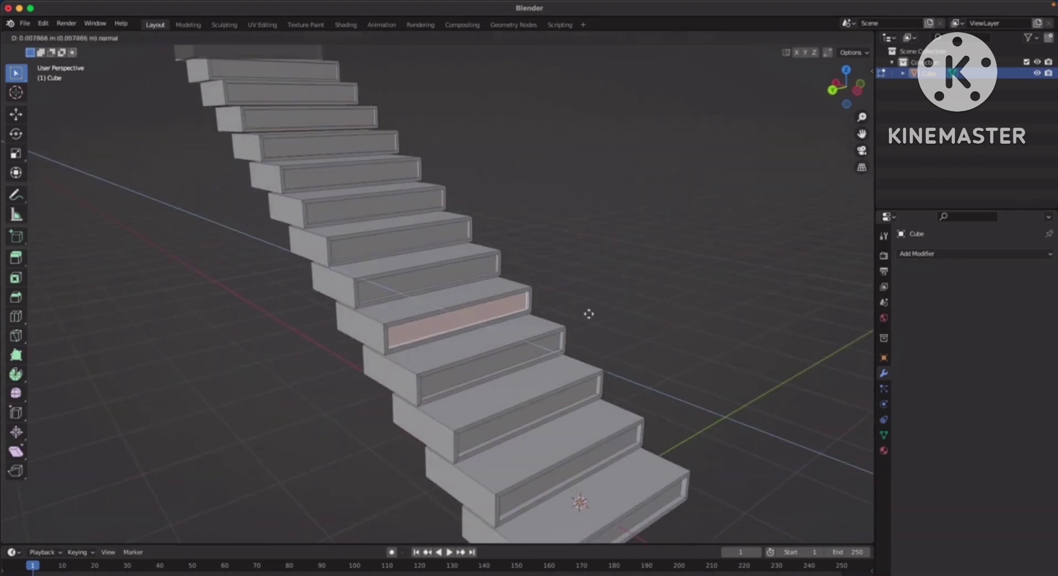
left_click(640, 339)
middle_click_drag(641, 340, 603, 379)
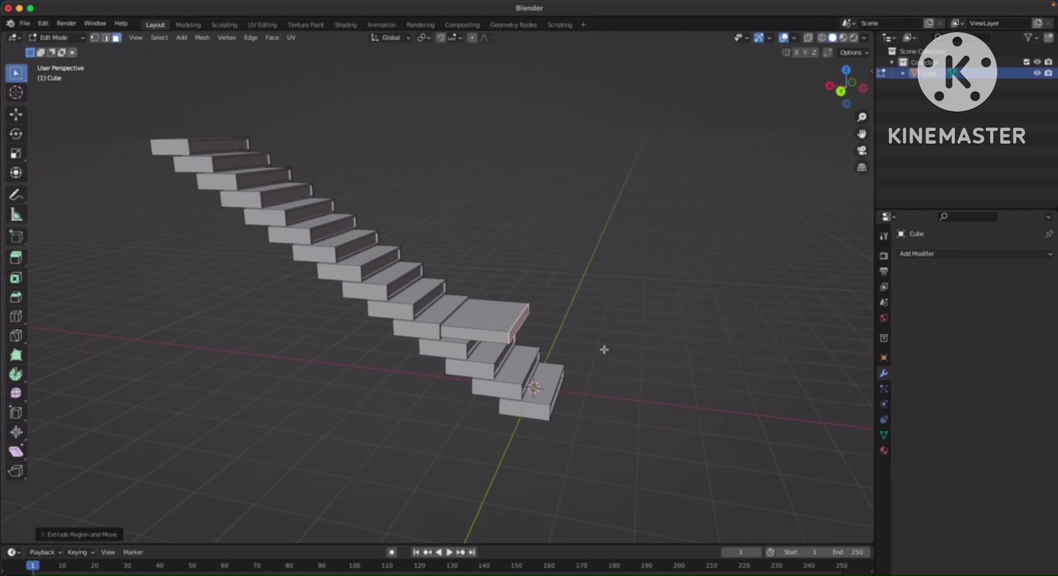
key("Tab")
Delete the staircase and add a new cube mesh to the empty scene
middle_click_drag(669, 258, 544, 246)
key("x")
left_click(614, 266)
key("shift+a")
mouse_move(551, 262)
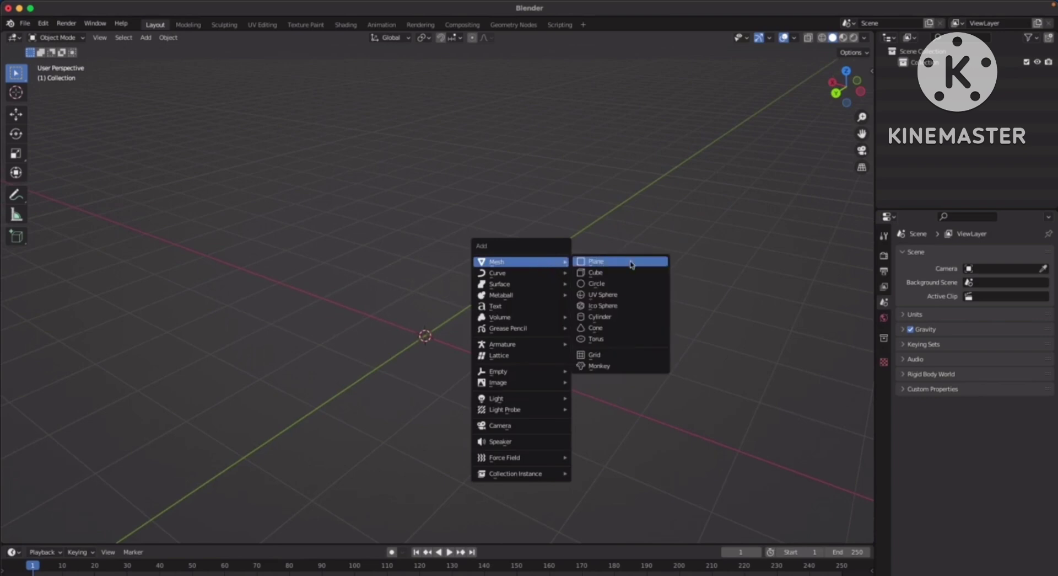
left_click(619, 274)
middle_click_drag(560, 311, 581, 280)
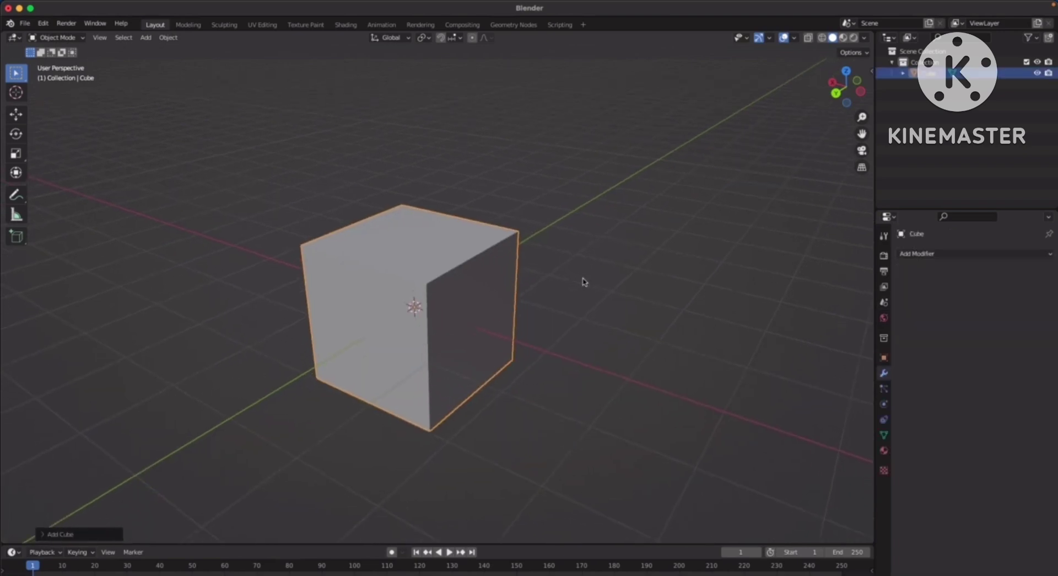
Add a Bevel modifier to the cube and inspect its chamfered edges
left_click(935, 255)
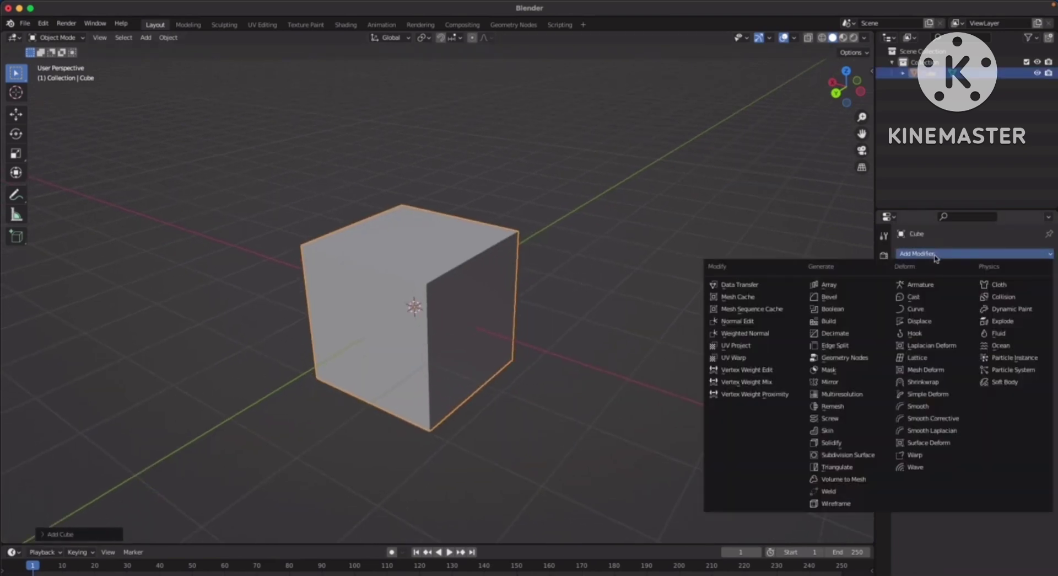
left_click(847, 300)
middle_click_drag(637, 304, 541, 286)
scroll(566, 243, "up", 3)
middle_click_drag(567, 243, 591, 267)
middle_click_drag(296, 232, 504, 239)
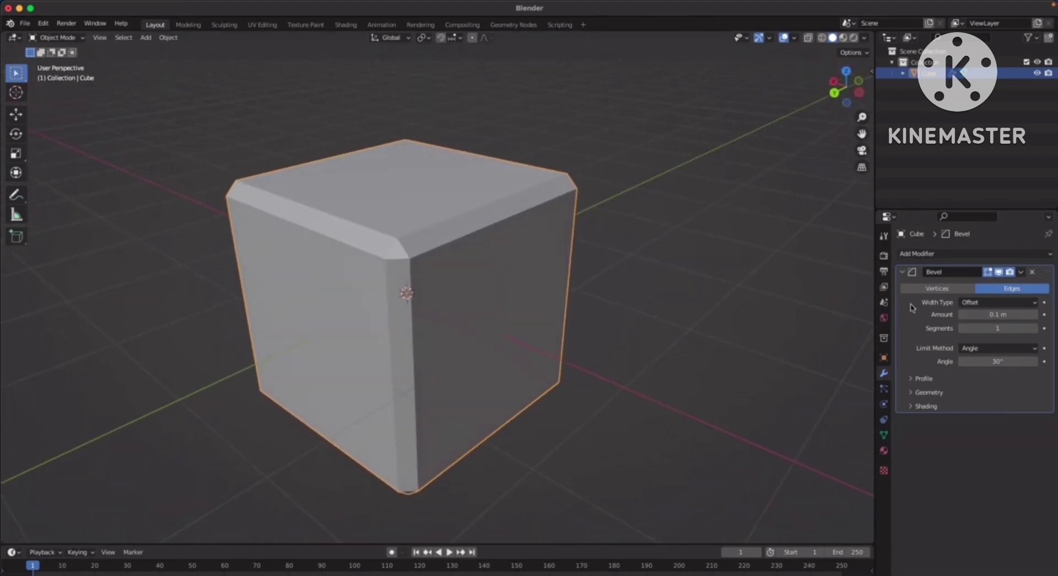
Set the bevel to 6 segments with an amount of about 0.1016 m
left_click(1036, 328)
left_click(1037, 329)
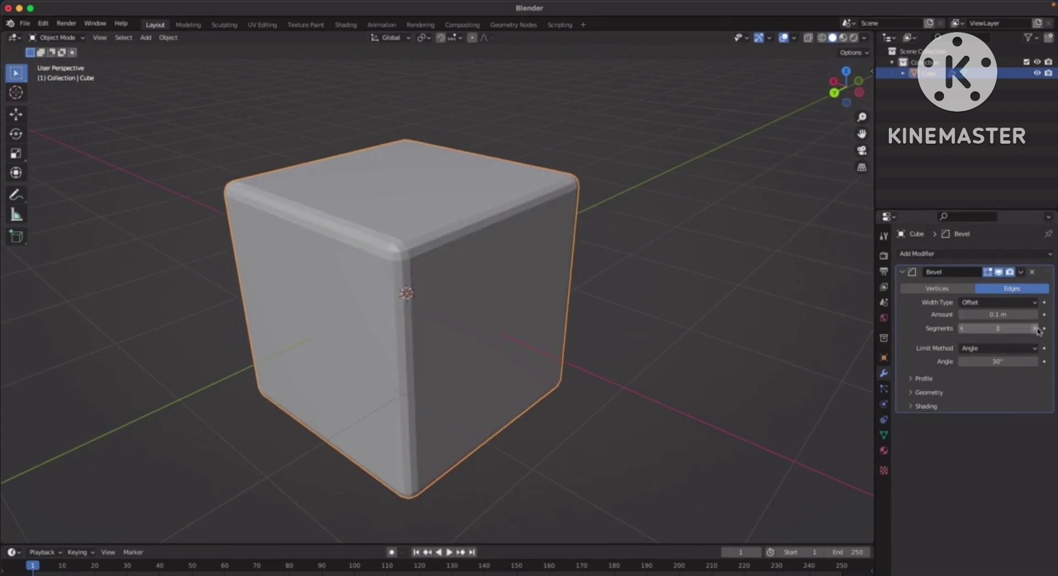
scroll(450, 259, "up", 2)
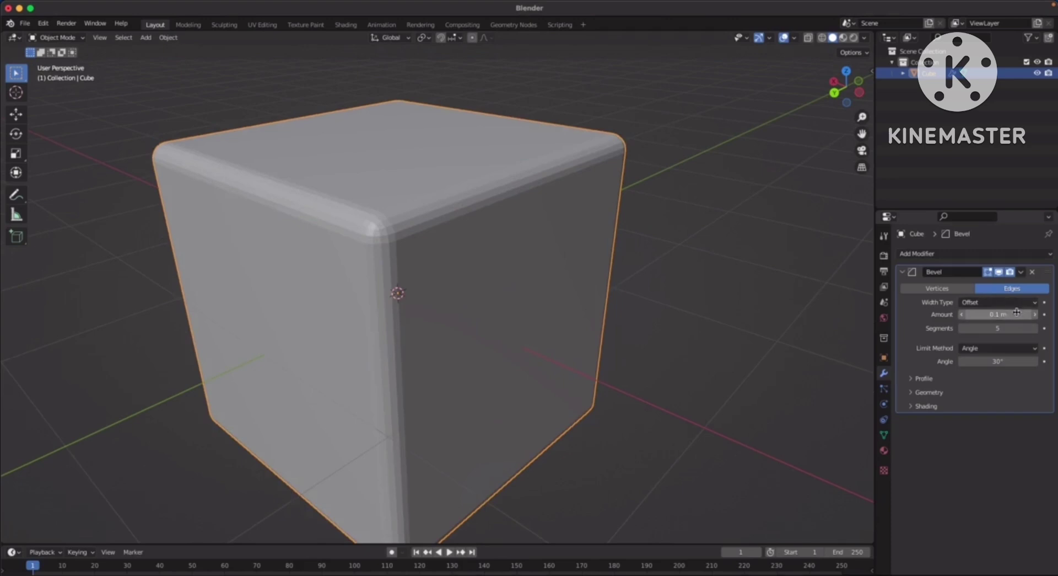
mouse_move(993, 314)
left_mouse_down()
mouse_move(1025, 314)
mouse_move(995, 314)
left_mouse_up()
left_click(1033, 327)
Apply the Bevel modifier to the cube
middle_click_drag(539, 283, 533, 304)
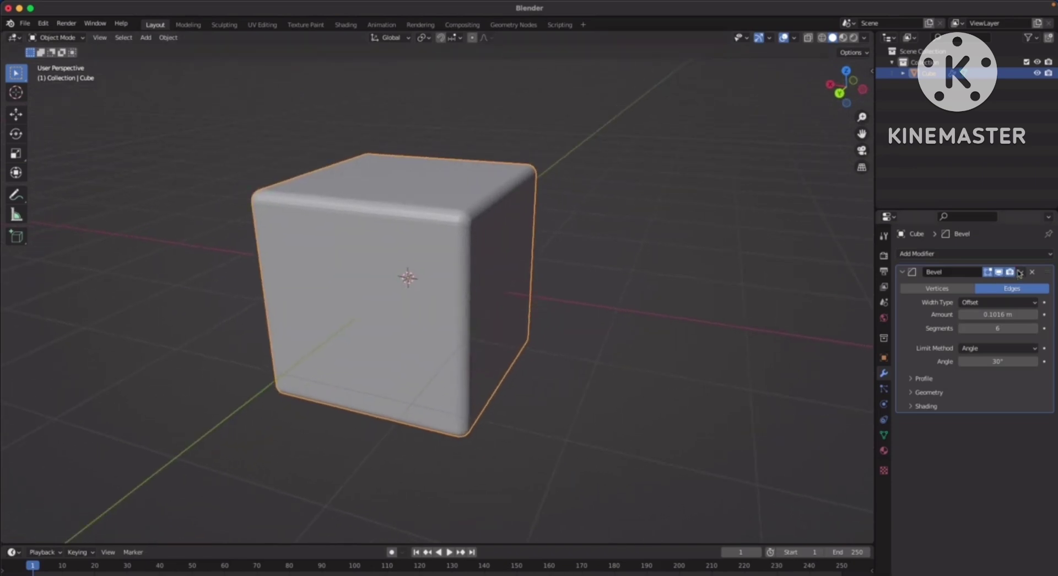
left_click(1019, 272)
left_click(976, 282)
middle_click_drag(561, 310, 552, 316)
left_click(553, 315)
left_click(474, 298)
middle_click_drag(527, 270, 518, 254)
Select the beveled cube's top face in Edit Mode and switch to vertex selection to show the corner vertices
key("Tab")
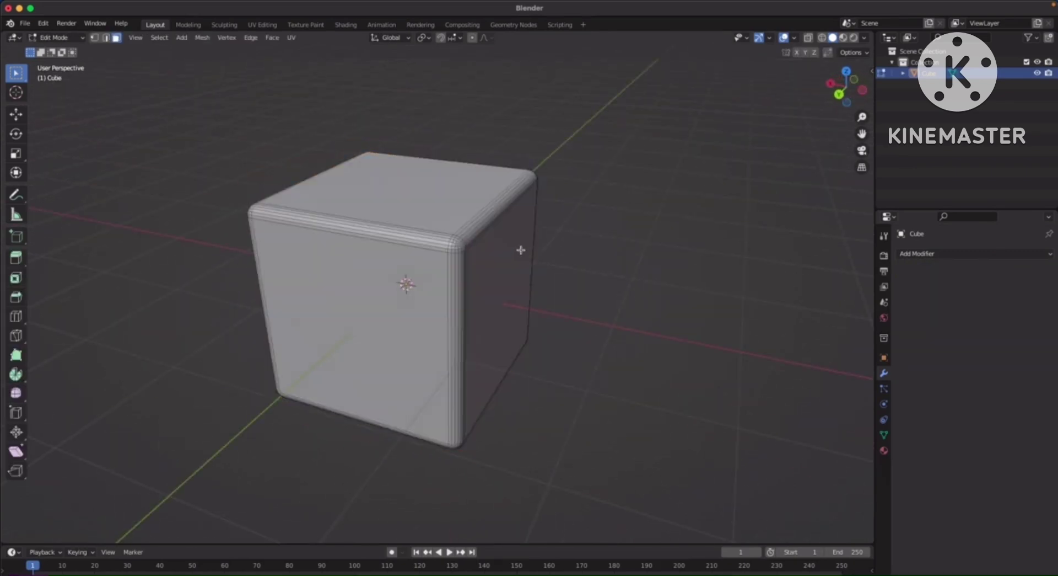
scroll(469, 272, "up", 3)
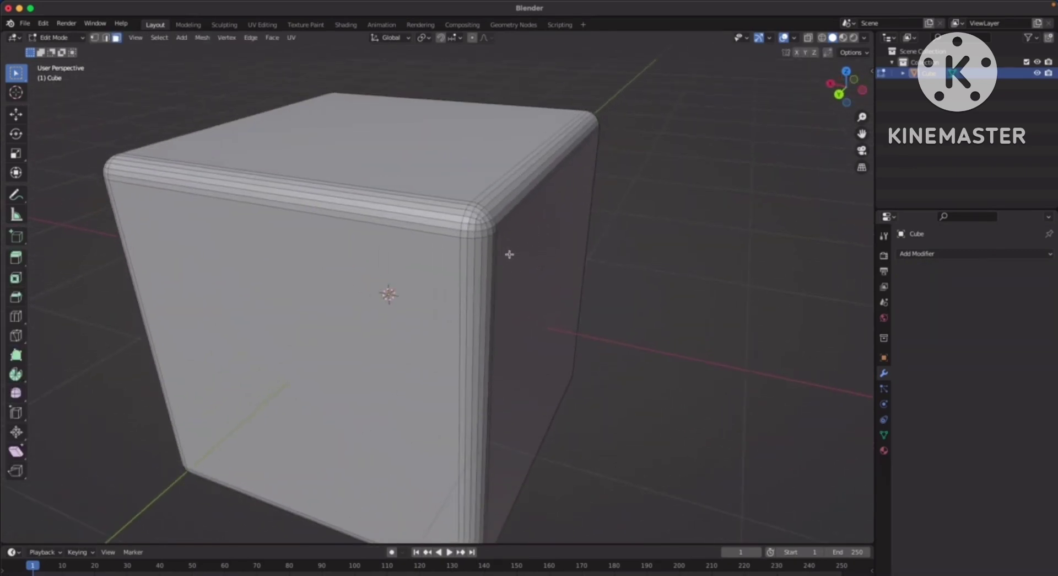
left_click_drag(440, 187, 522, 261)
middle_click_drag(523, 261, 441, 243)
left_click(428, 213)
left_click(469, 239)
key("1")
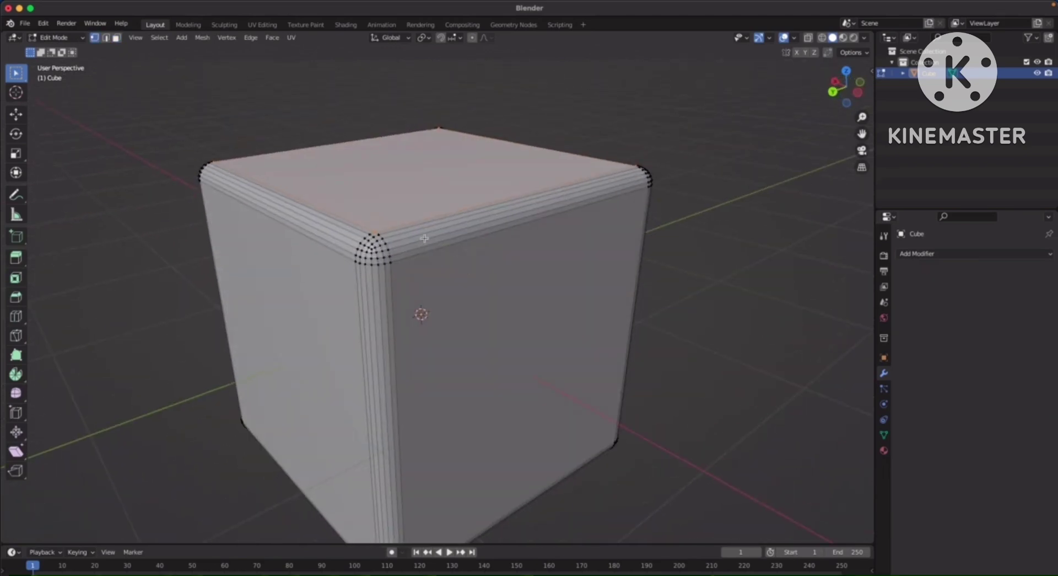
Return to Object Mode, delete the beveled cube and add a monkey mesh at the origin
key("Tab")
key("Delete")
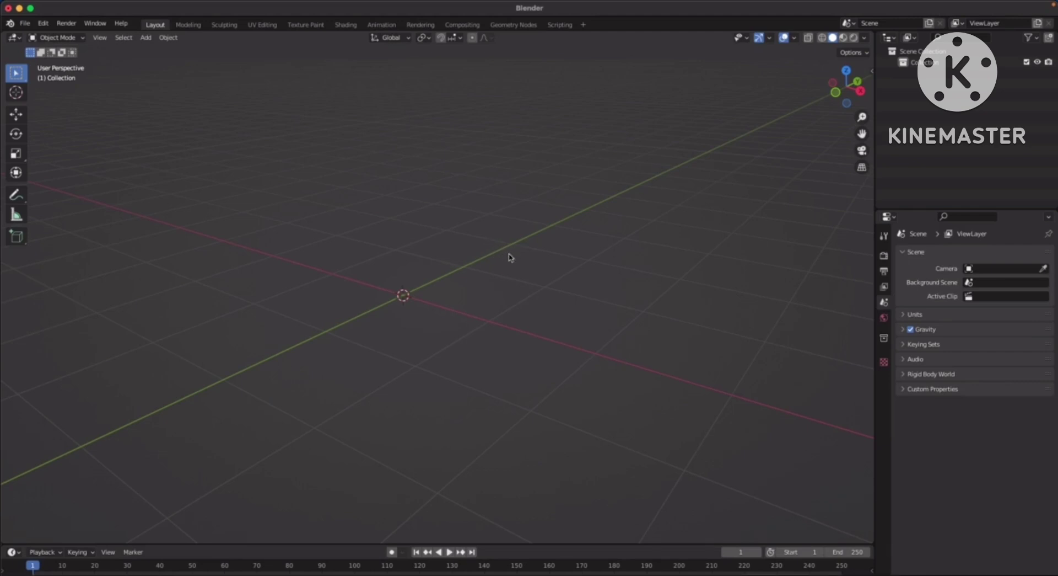
key("shift+a")
mouse_move(505, 254)
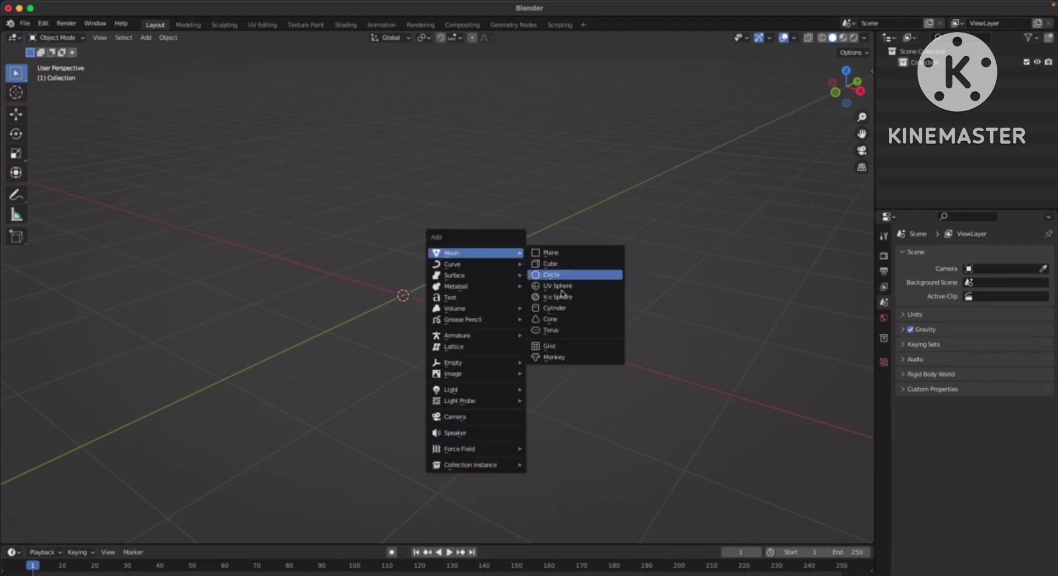
left_click(562, 358)
middle_click_drag(572, 326, 499, 180)
scroll(523, 305, "up", 3)
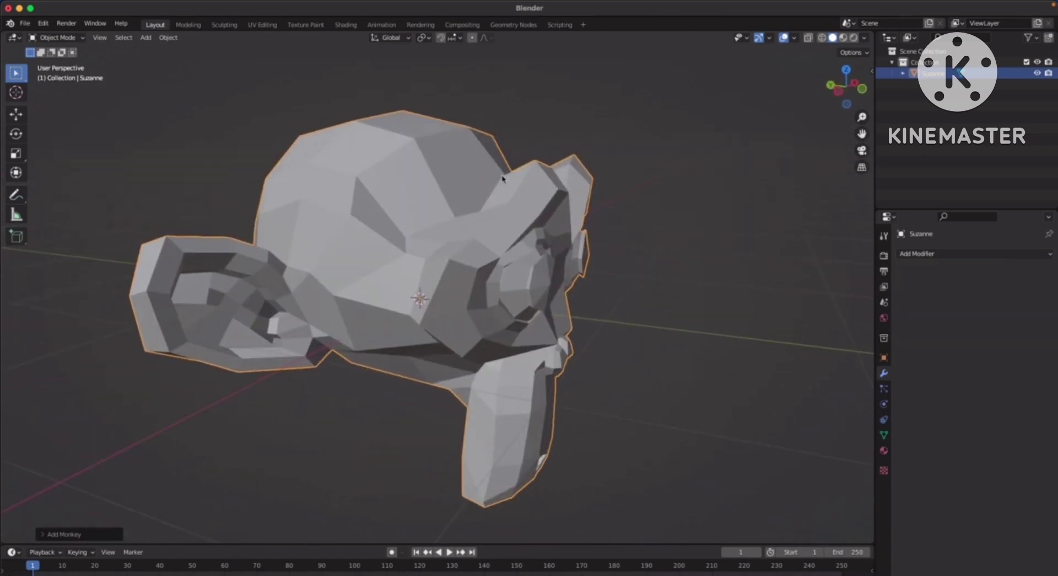
middle_click_drag(418, 255, 502, 301)
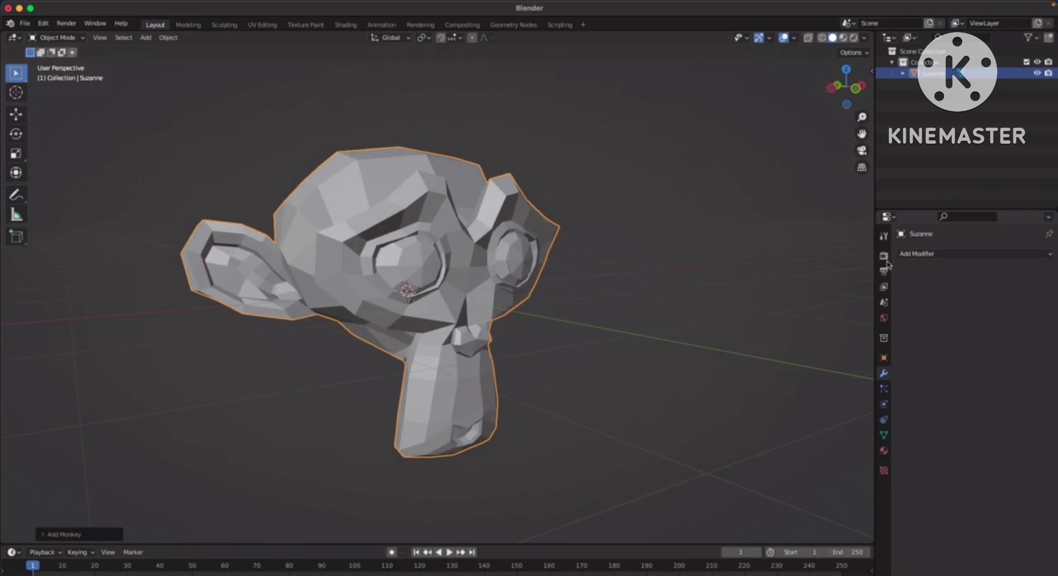
Add a Subdivision Surface modifier to the monkey and inspect its smoothed surface
left_click(926, 258)
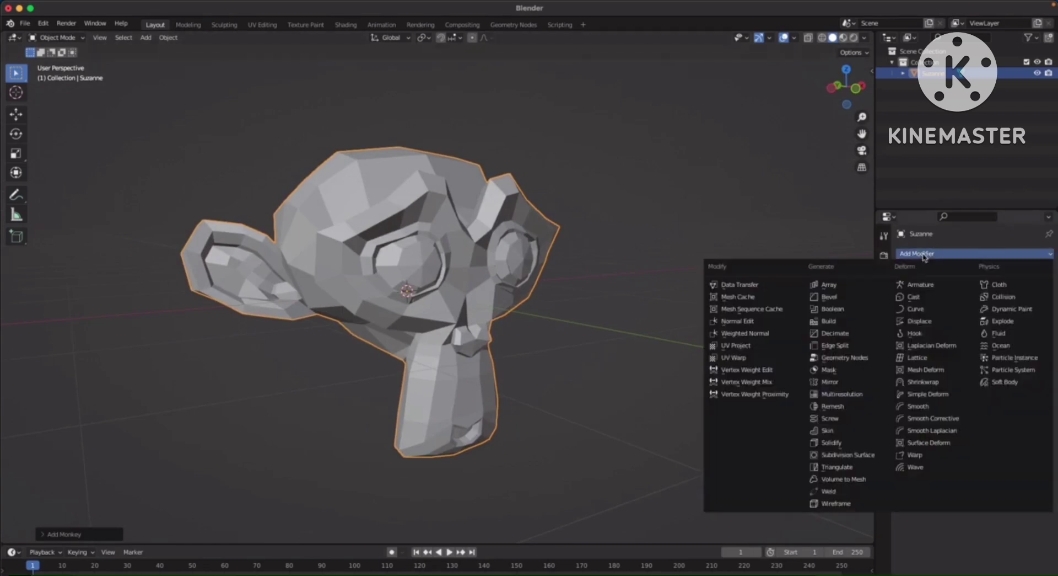
left_click(870, 457)
middle_click_drag(616, 300, 618, 275)
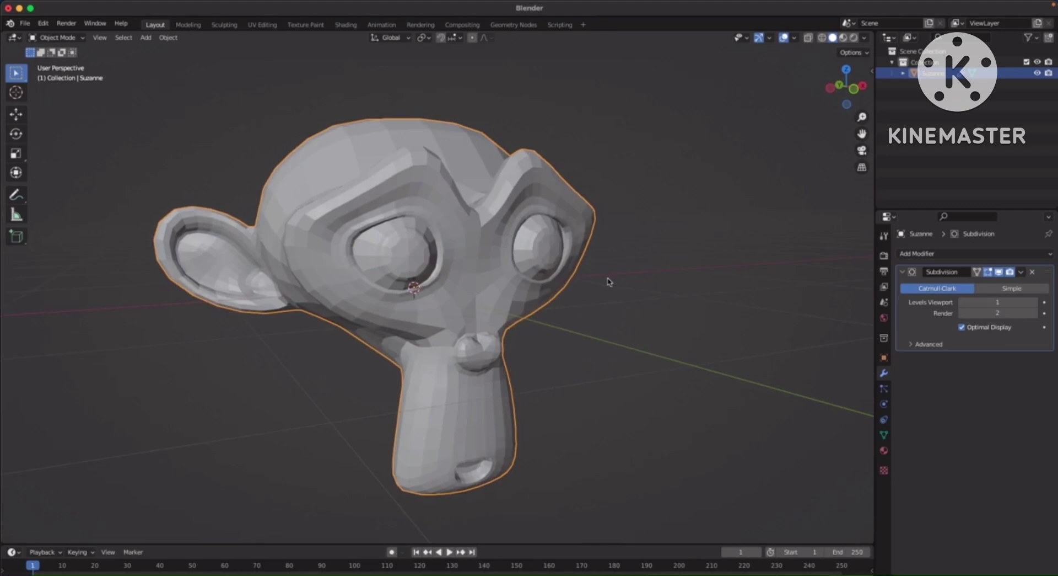
mouse_move(488, 186)
middle_mouse_down()
mouse_move(458, 198)
mouse_move(483, 204)
middle_mouse_up()
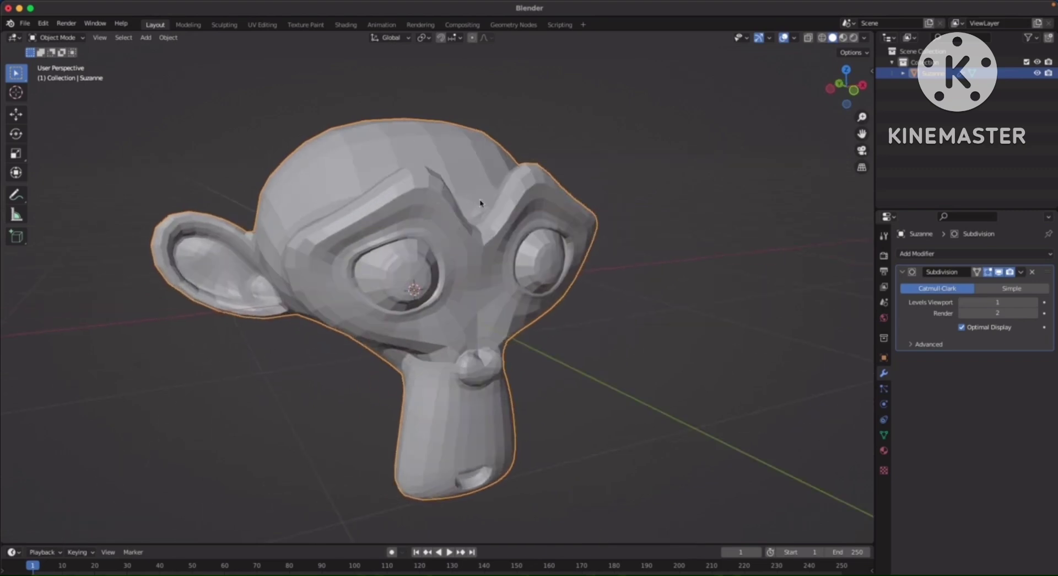
Raise the subdivision's viewport and render levels to 3, inspecting the monkey from several angles
left_click(1036, 302)
mouse_move(534, 280)
middle_mouse_down()
mouse_move(471, 282)
mouse_move(533, 285)
middle_mouse_up()
middle_click_drag(445, 293, 515, 283)
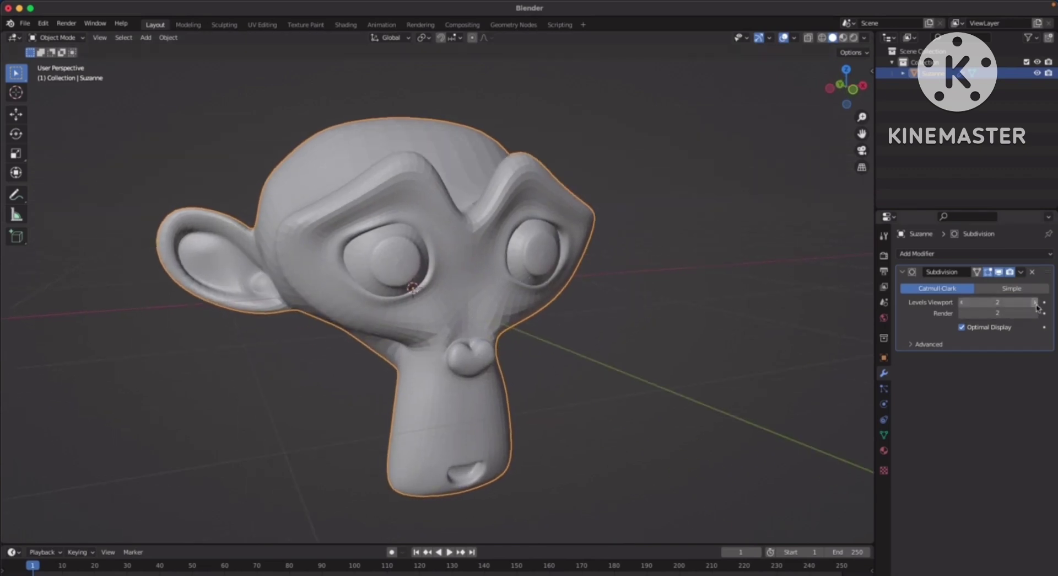
middle_click_drag(568, 296, 495, 271)
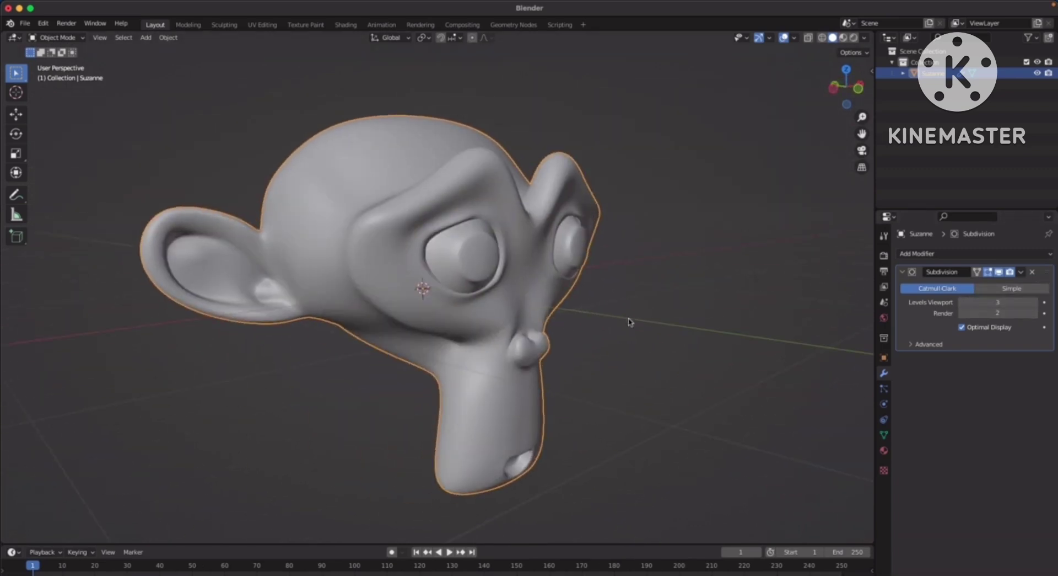
middle_click_drag(643, 322, 674, 319)
middle_click_drag(910, 323, 904, 322)
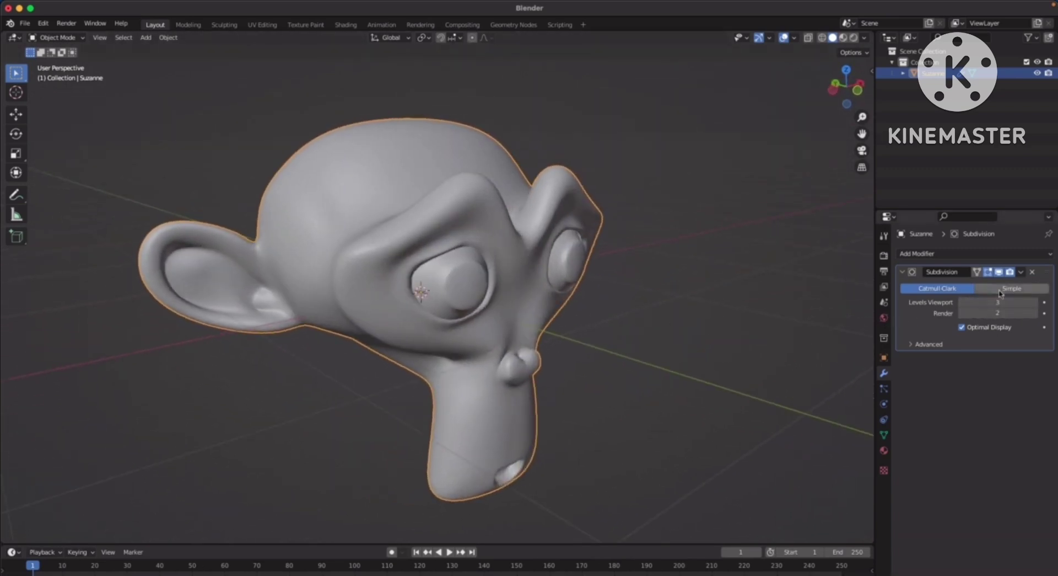
middle_click_drag(721, 336, 692, 345)
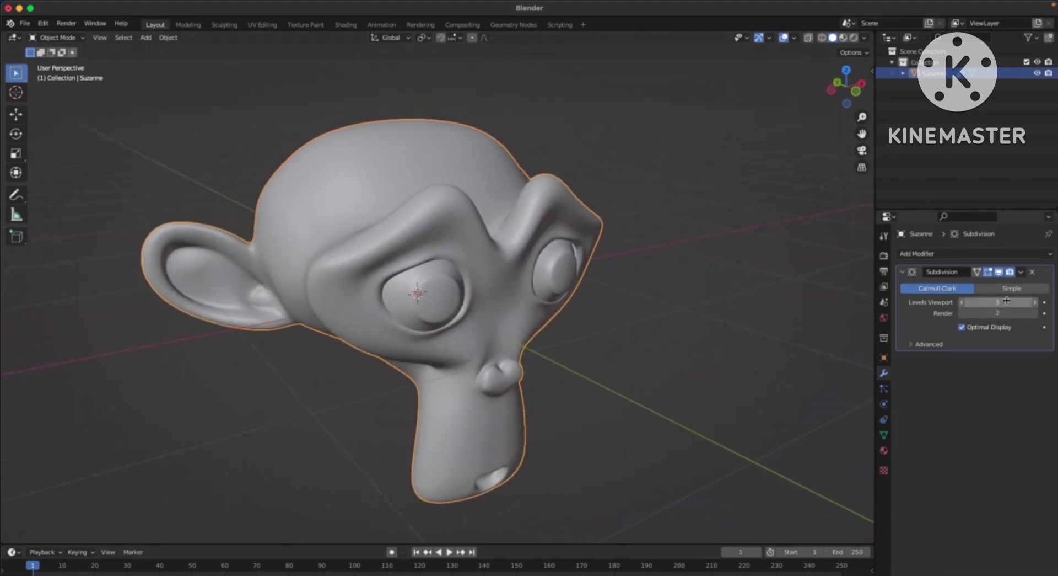
middle_click_drag(668, 279, 637, 302)
middle_click_drag(693, 345, 629, 333)
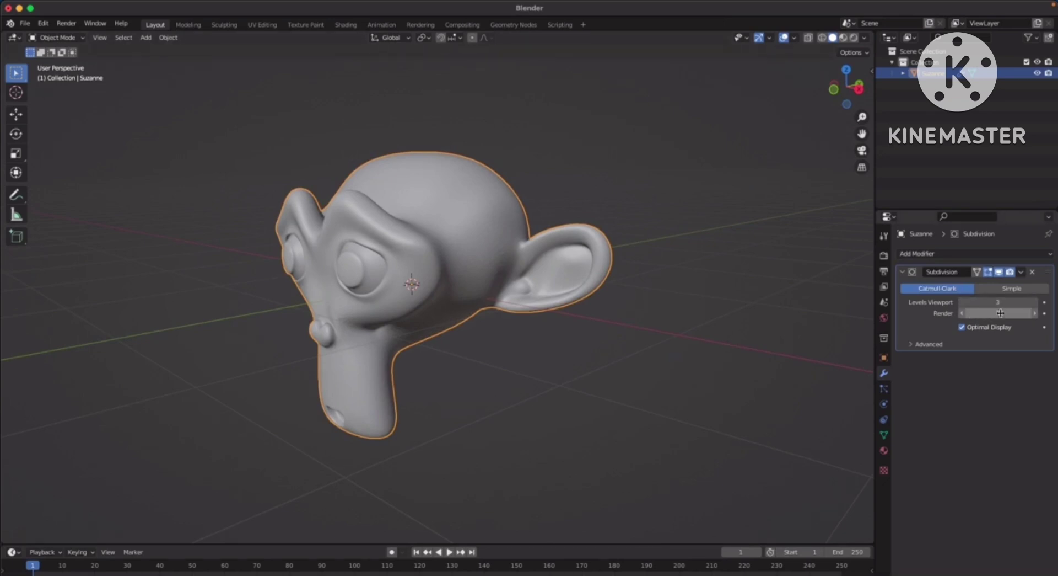
left_click(1036, 313)
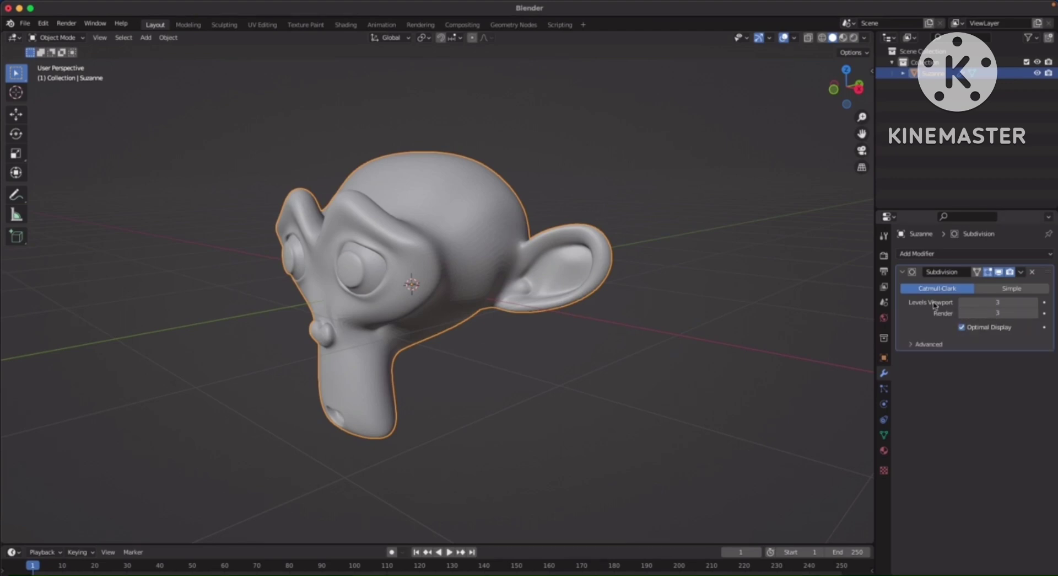
Lower the viewport subdivision level to 0 and raise it back to 3 to compare the monkey's mesh
left_click(964, 302)
left_click(964, 303)
left_click(964, 302)
middle_click_drag(415, 283, 505, 280)
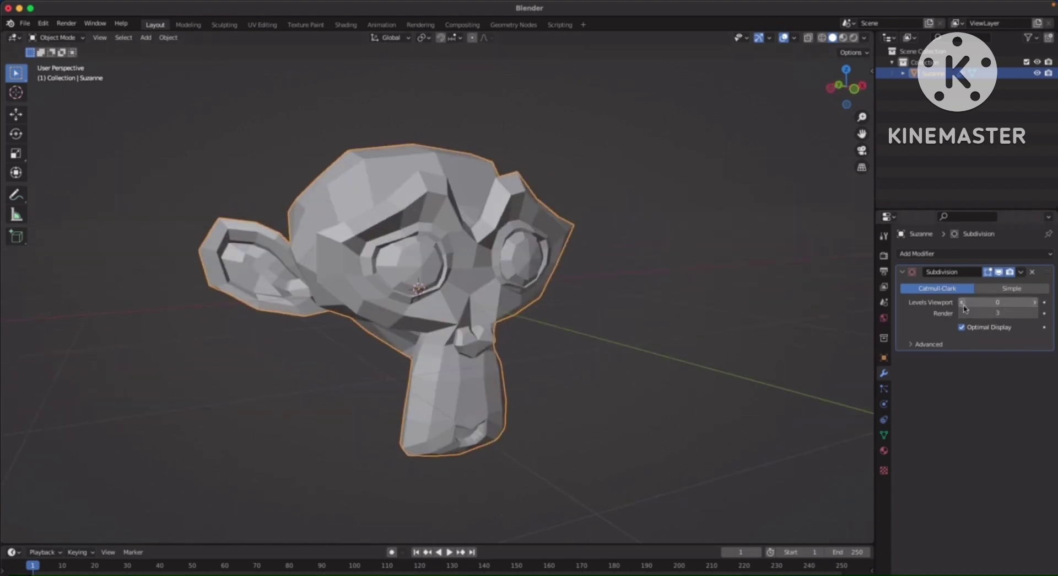
left_click(1035, 302)
left_click(1035, 302)
left_click(1035, 302)
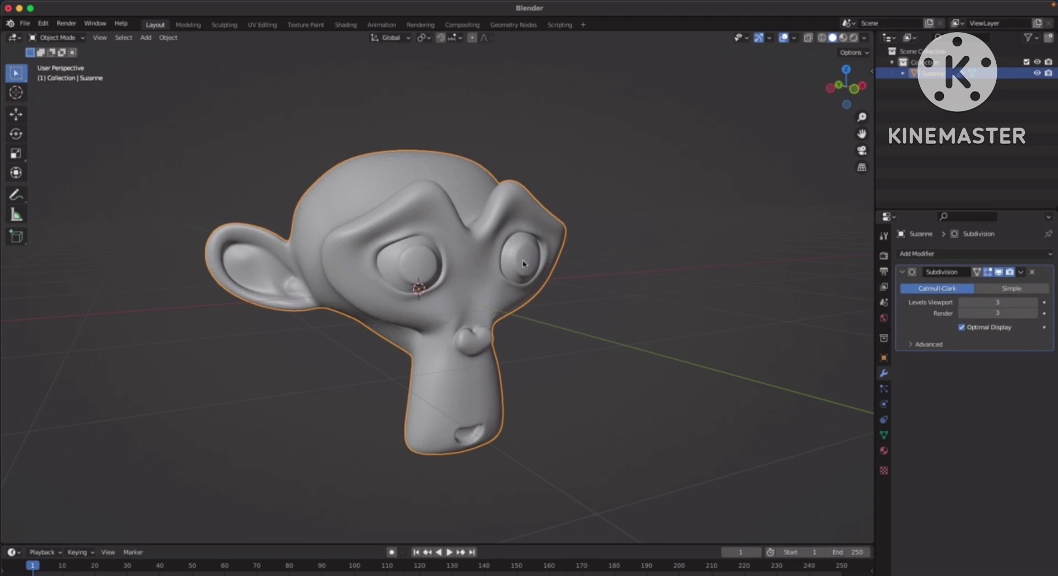
Set the subdivision's viewport level to 2 and examine the facets on the monkey's head
left_click(615, 319)
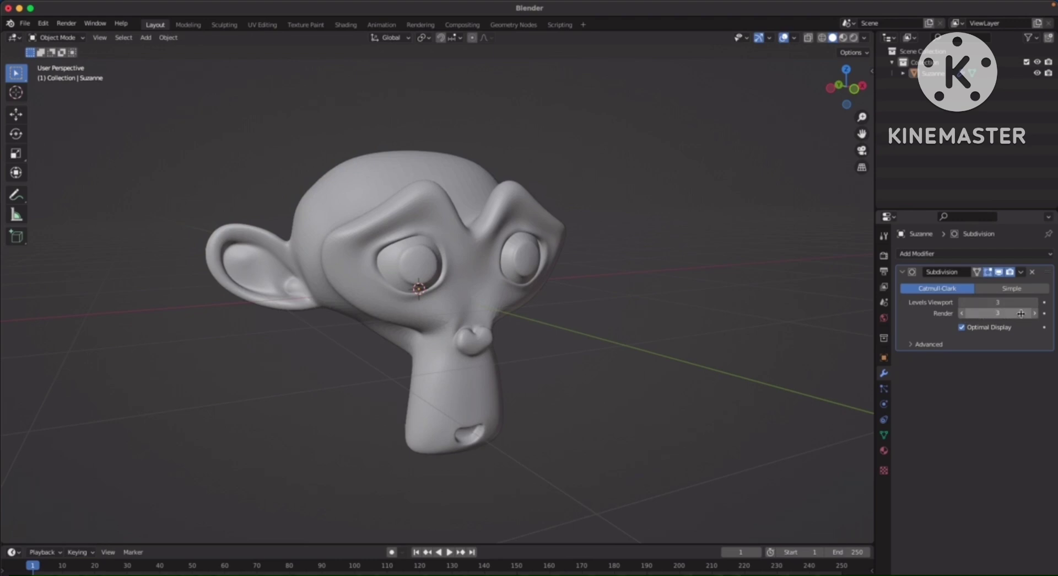
left_click(962, 302)
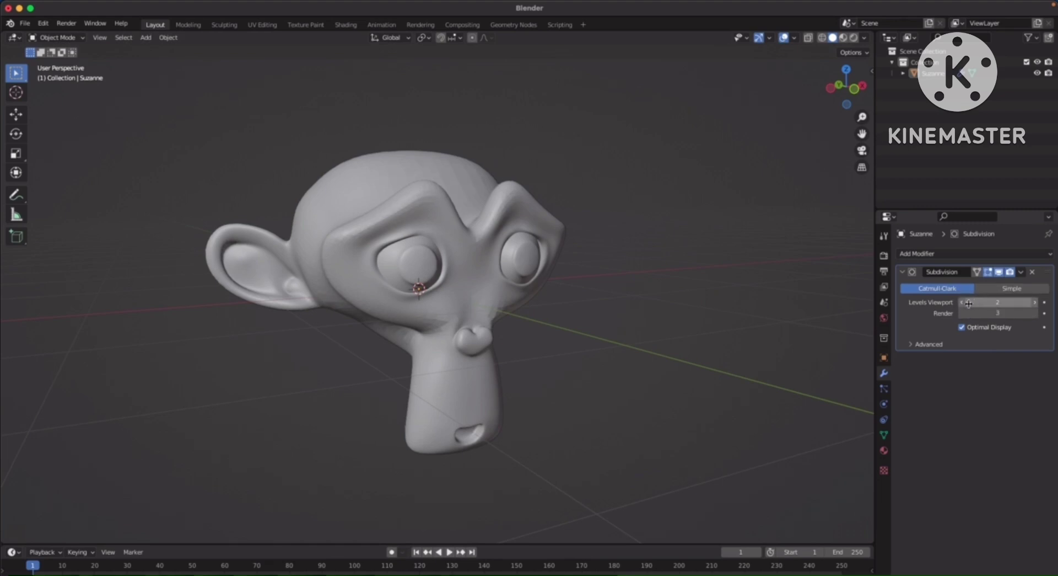
left_click(962, 302)
middle_click_drag(625, 302, 579, 329)
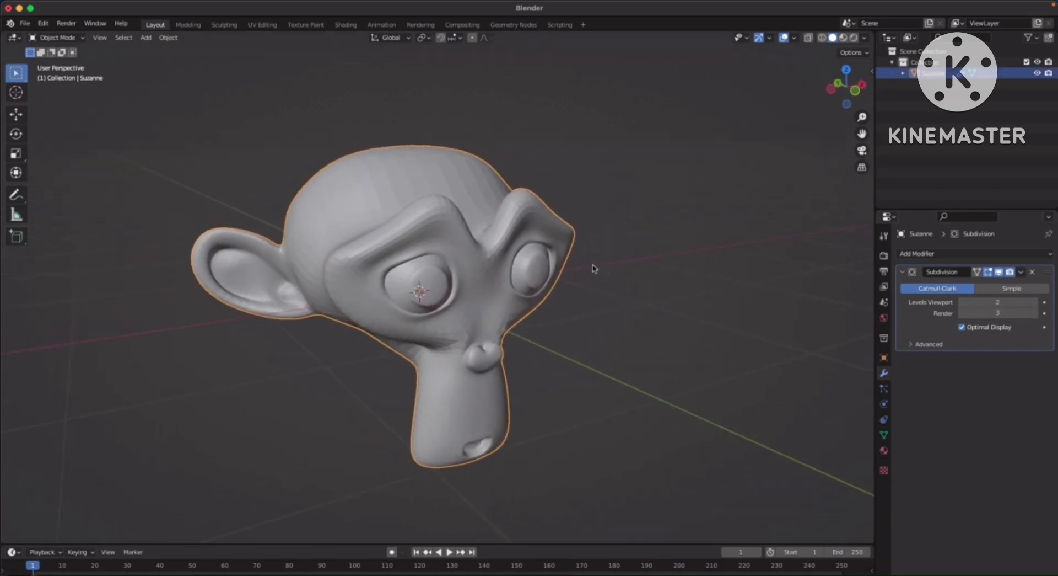
scroll(601, 264, "up", 2)
mouse_move(603, 257)
middle_mouse_down()
mouse_move(614, 248)
mouse_move(618, 262)
middle_mouse_up()
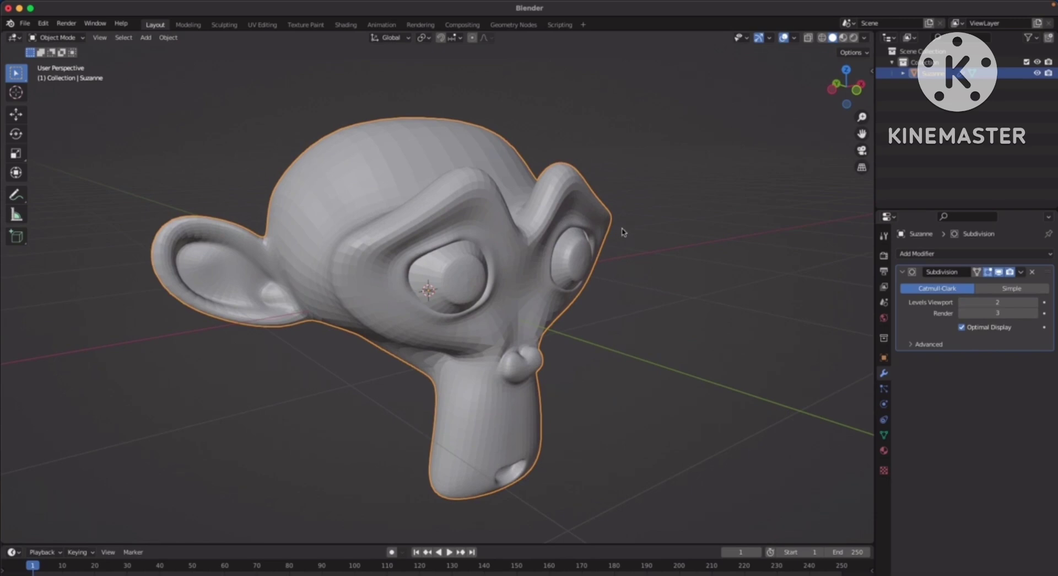
middle_click_drag(665, 266, 500, 205)
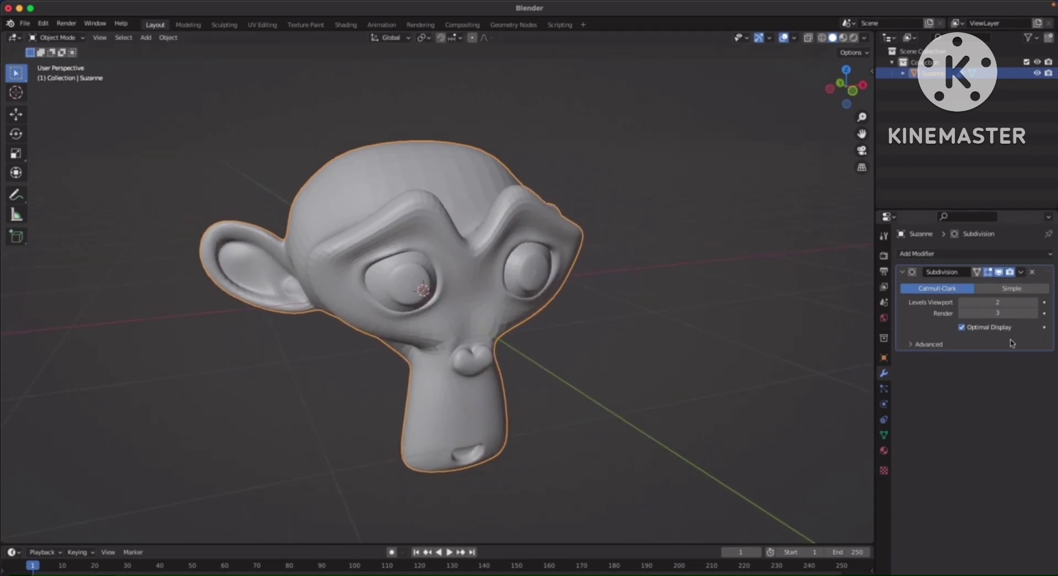
mouse_move(599, 262)
middle_mouse_down()
mouse_move(619, 262)
mouse_move(593, 267)
middle_mouse_up()
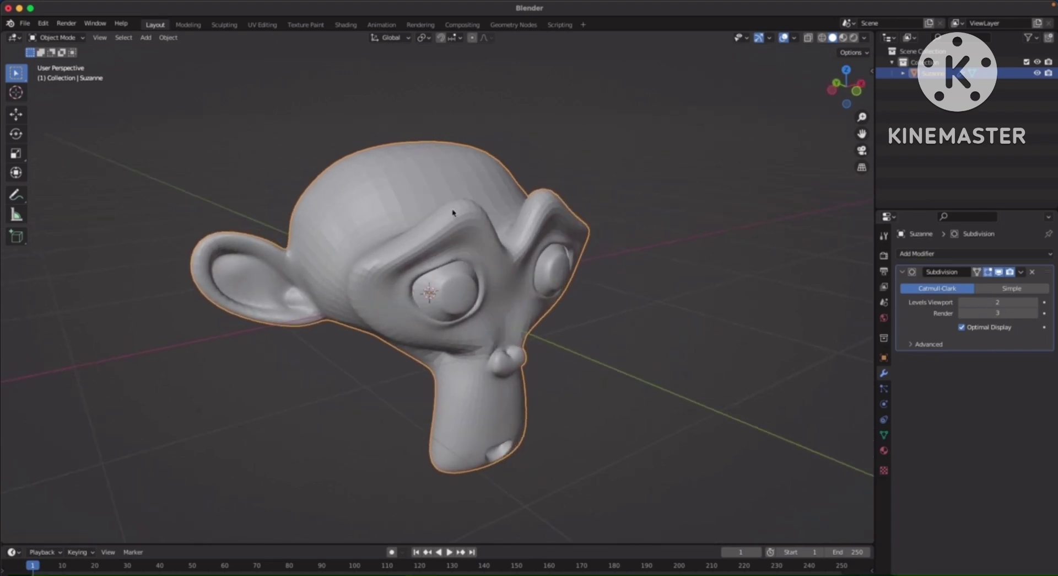
Apply Shade Smooth to the monkey and inspect its head and brow up close
right_click(417, 192)
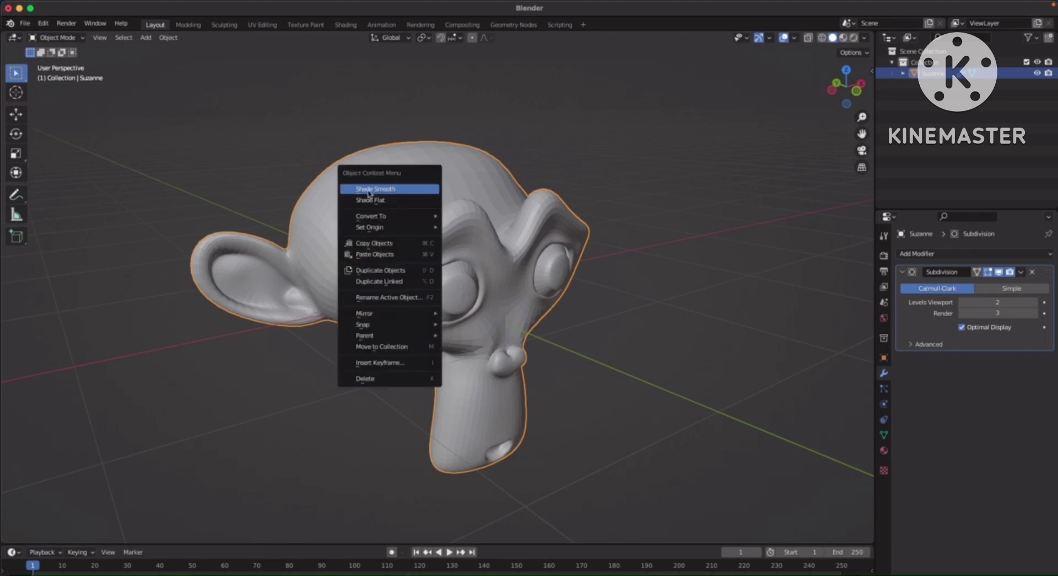
left_click(399, 192)
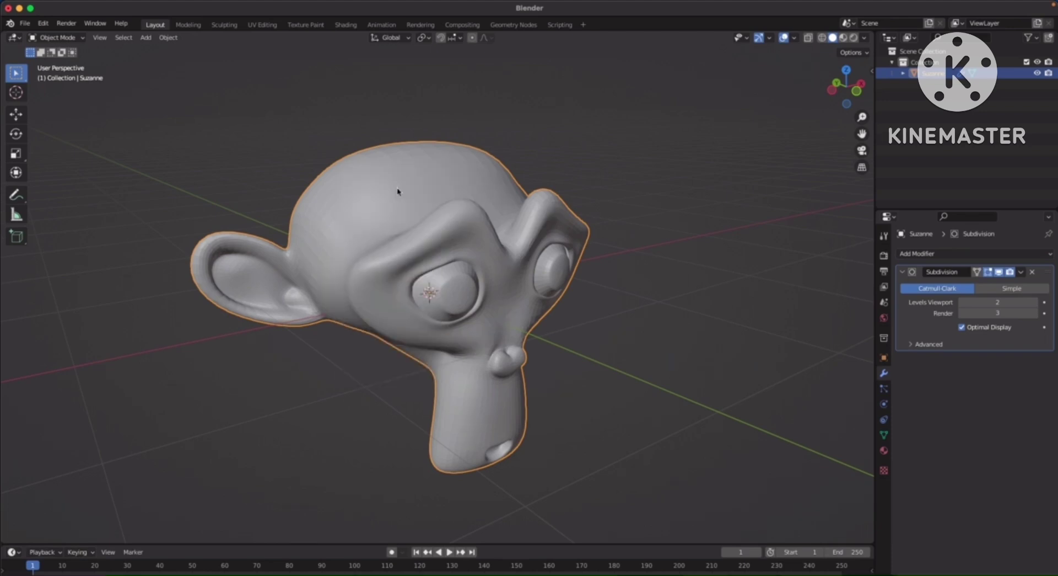
left_click(634, 263)
middle_click_drag(614, 261, 634, 199)
middle_click_drag(612, 230, 606, 270, "shift")
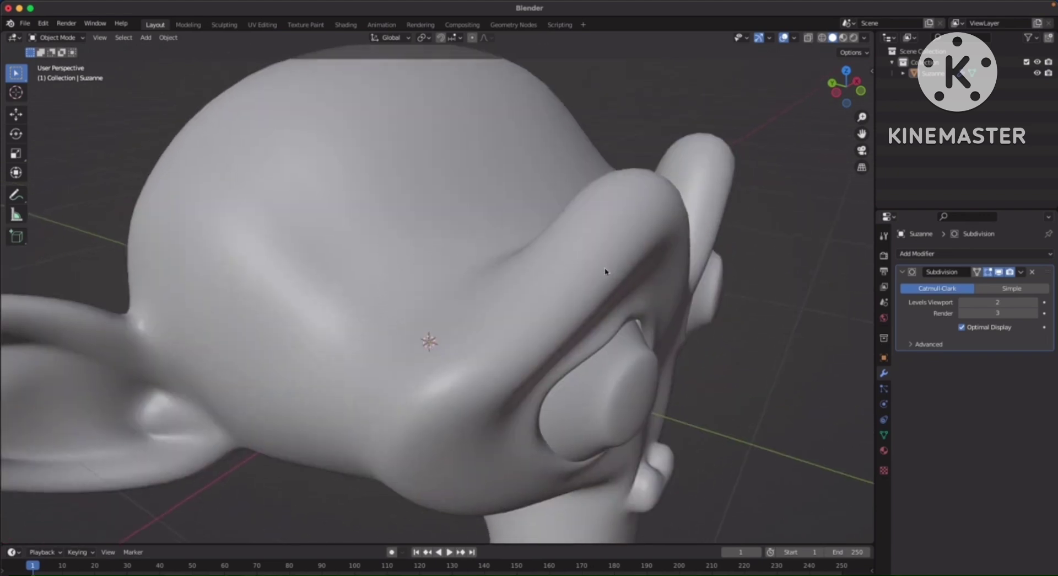
scroll(606, 271, "down", 5)
middle_click_drag(492, 316, 437, 220)
left_click(478, 241)
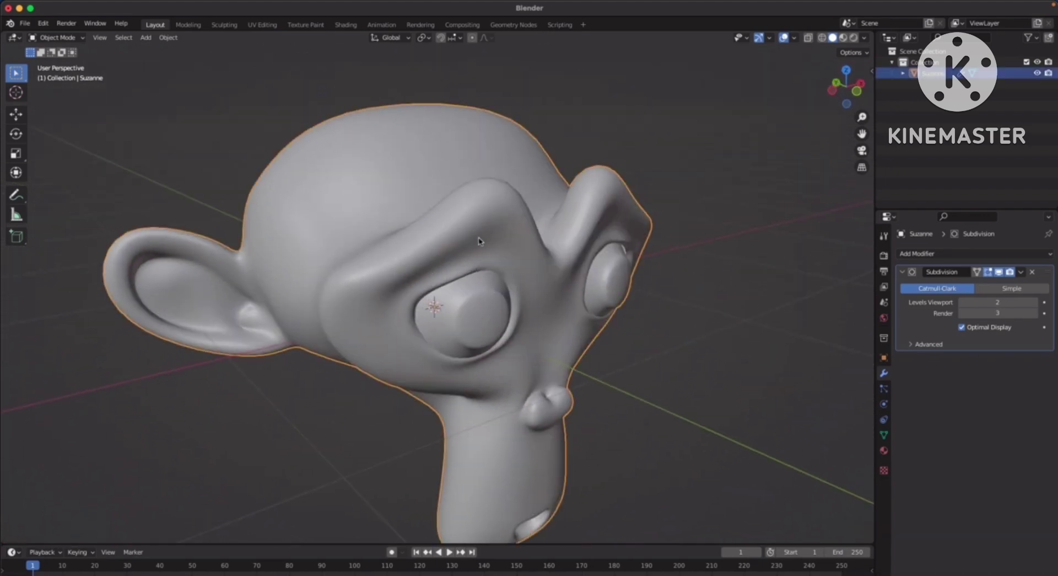
Apply the Subdivision modifier to the monkey and check the resulting geometry in Edit Mode
left_click(1021, 271)
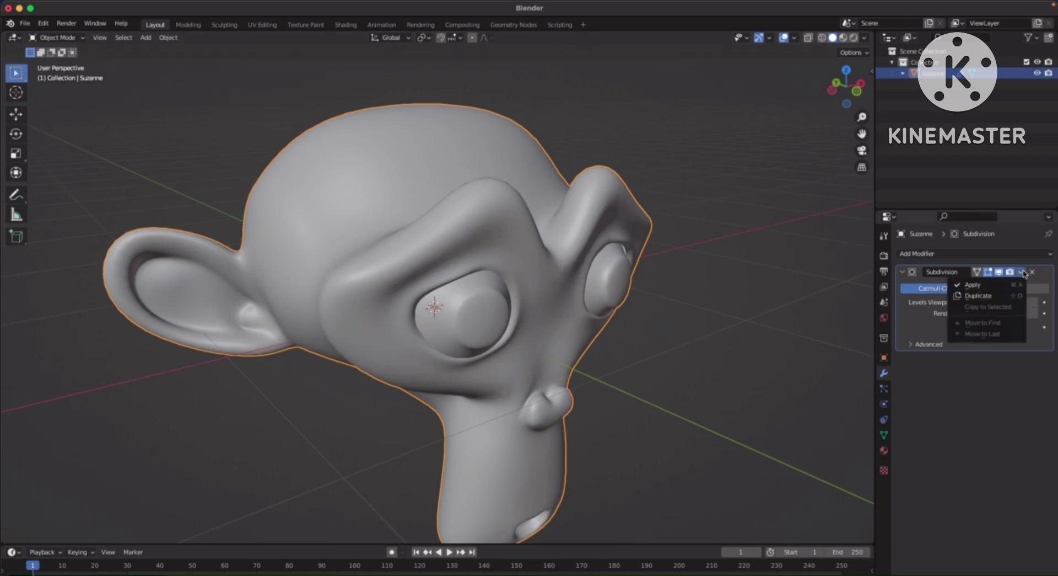
left_click(981, 282)
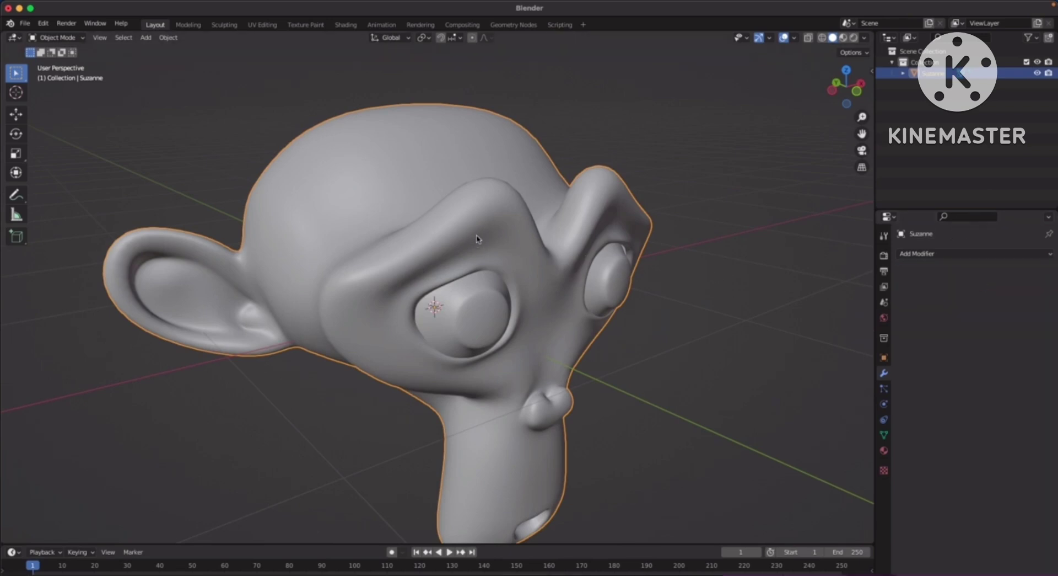
key("Tab")
middle_click_drag(478, 252, 501, 251)
left_click(427, 177)
middle_click_drag(428, 177, 460, 228)
key("Tab")
Switch the monkey to Shade Flat and examine the facets around its eyes and brow
right_click(468, 184)
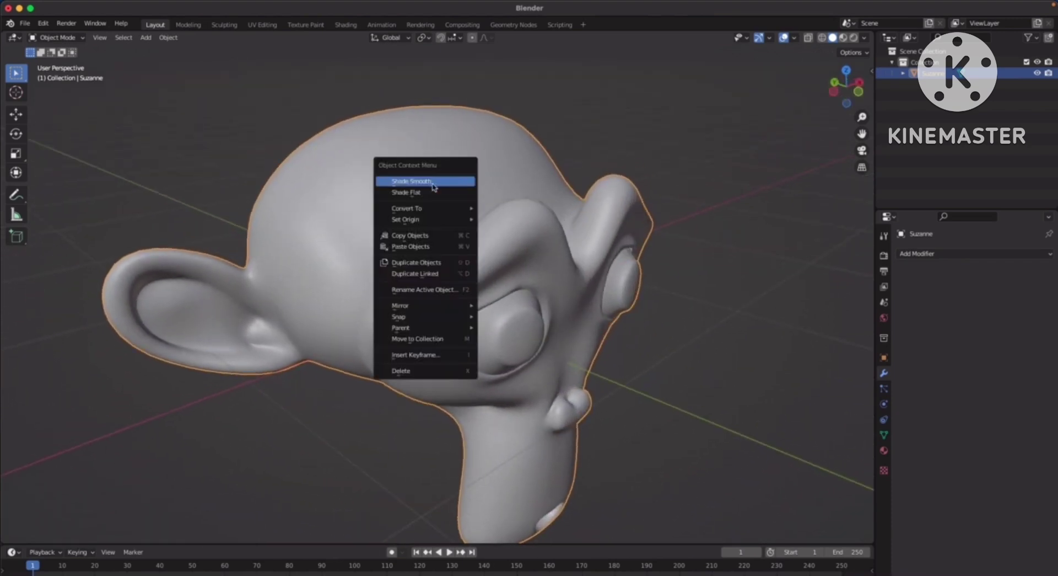
left_click(416, 194)
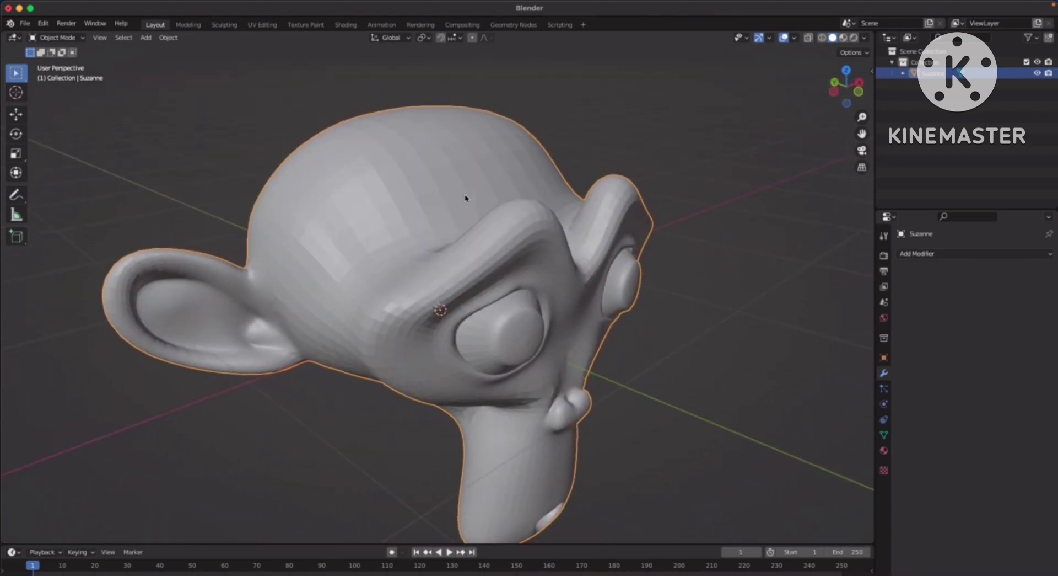
left_click(657, 180)
middle_click_drag(657, 180, 515, 219)
scroll(410, 183, "up", 3)
middle_click_drag(366, 182, 411, 215, "shift")
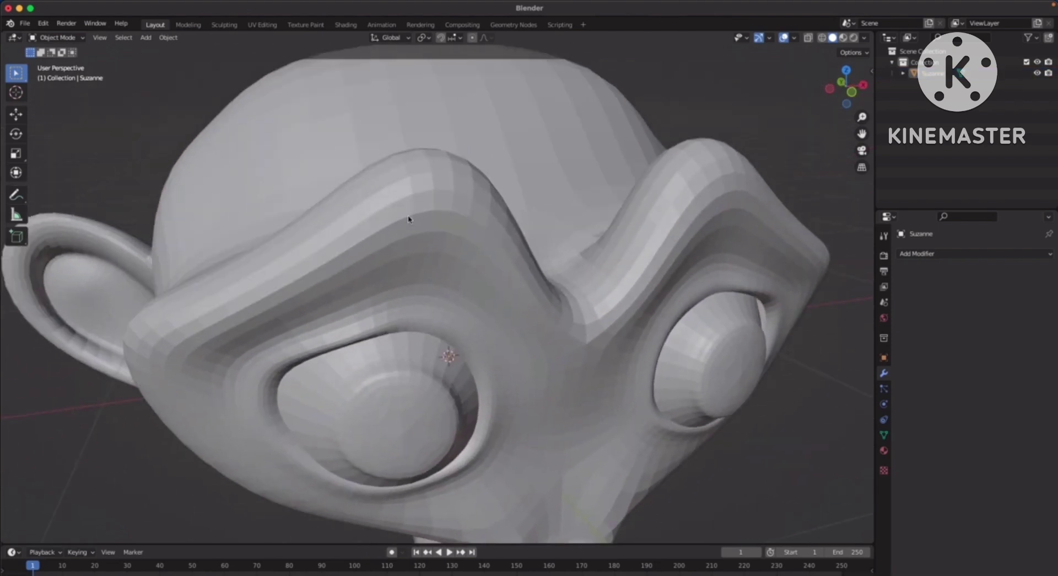
middle_click_drag(551, 232, 561, 234)
scroll(543, 252, "down", 2)
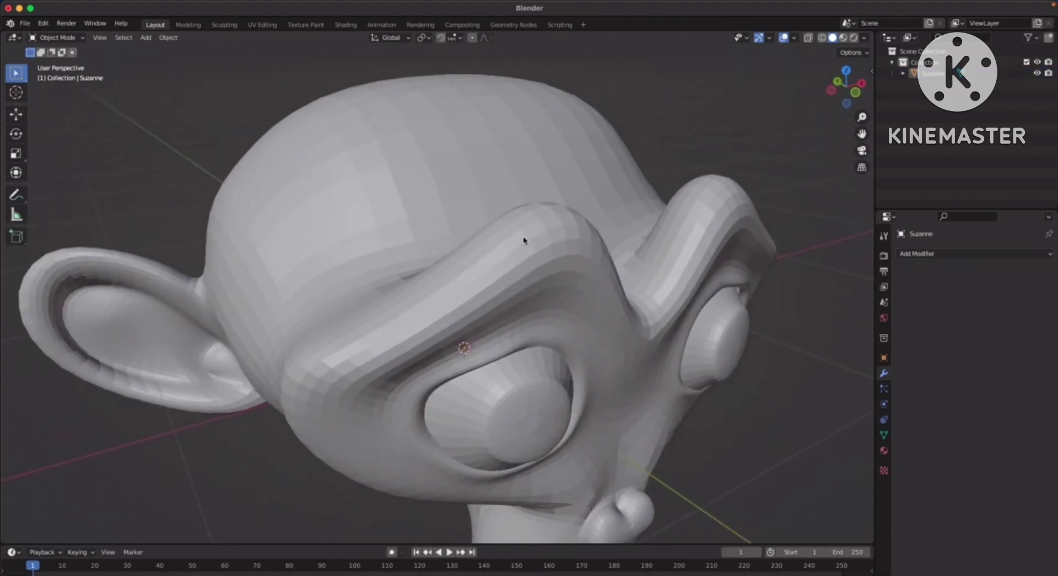
scroll(568, 237, "down", 3)
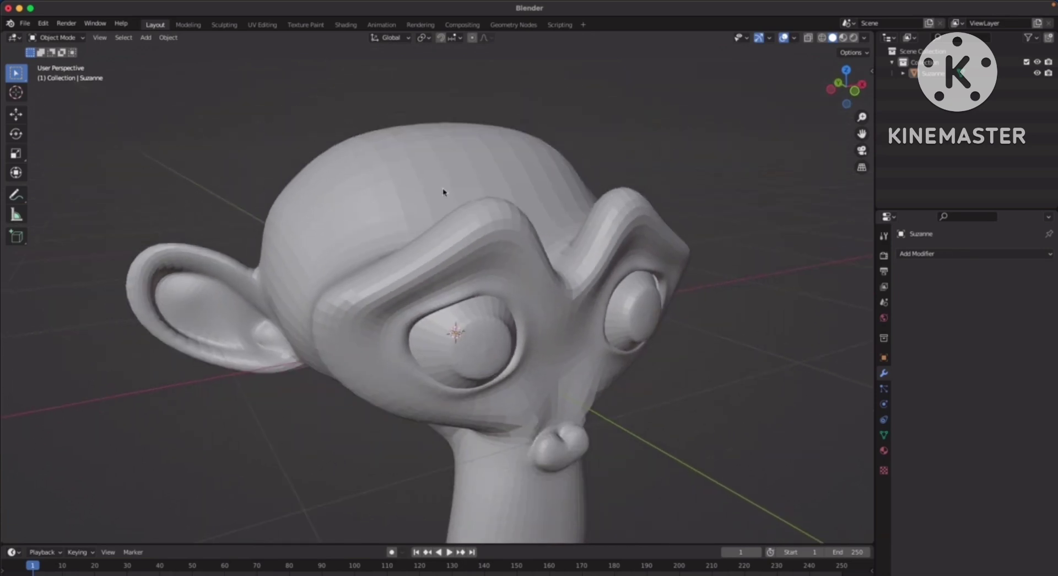
Set the monkey's shading back to Shade Smooth, leaving the monkey selected
right_click(428, 190)
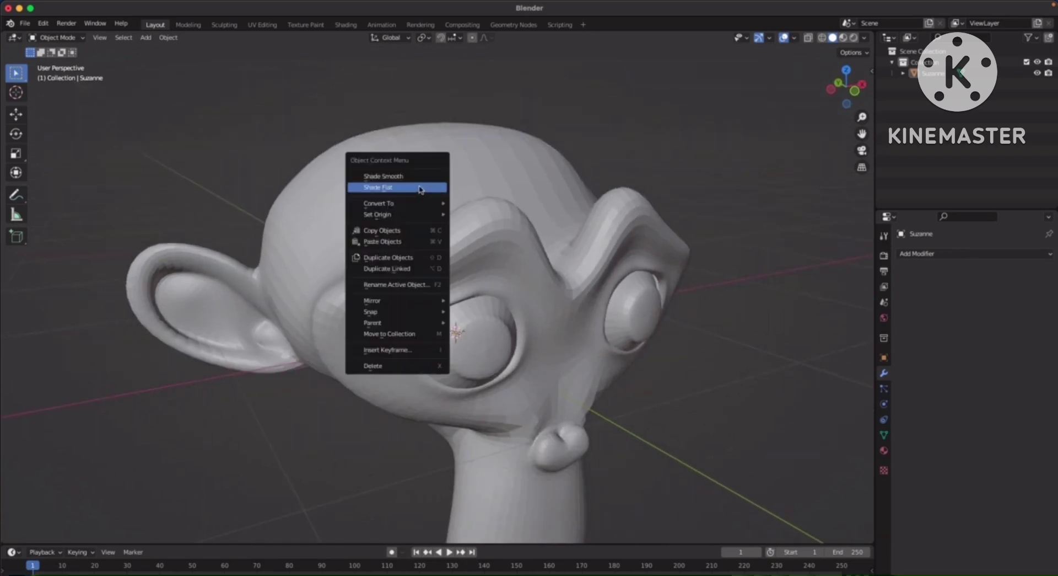
left_click(407, 179)
left_click(523, 218)
right_click(487, 199)
left_click(485, 195)
scroll(637, 277, "down", 2)
middle_click_drag(637, 278, 601, 223)
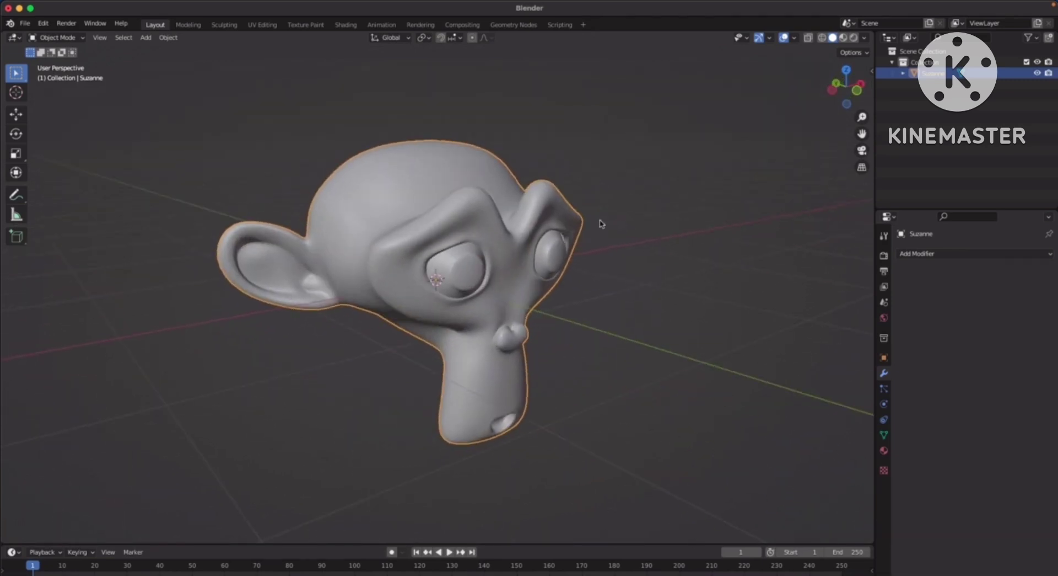
Delete the monkey and add a cylinder mesh in its place, leaving the cylinder selected
key("x")
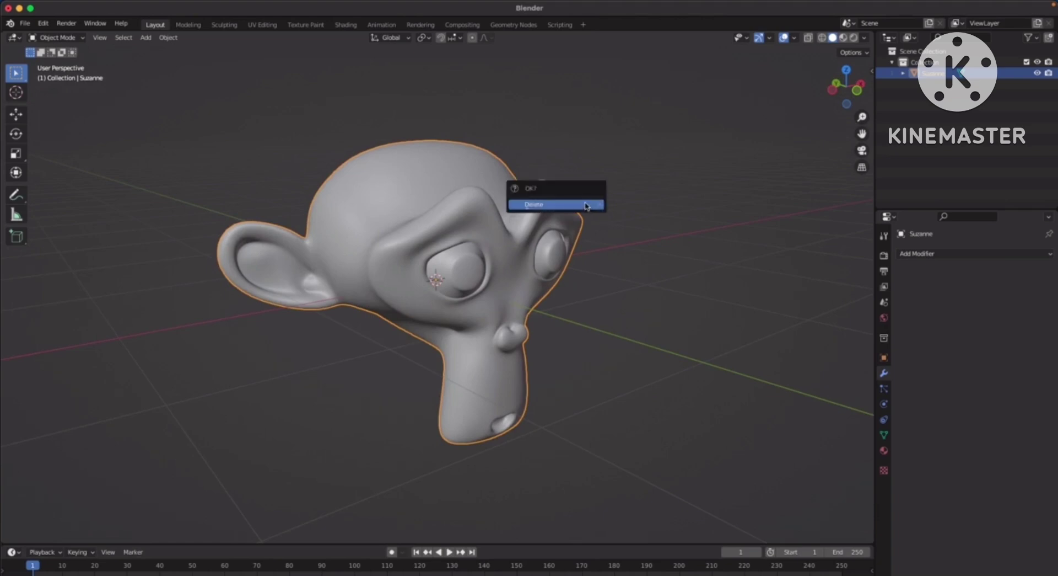
left_click(584, 206)
key("shift+a")
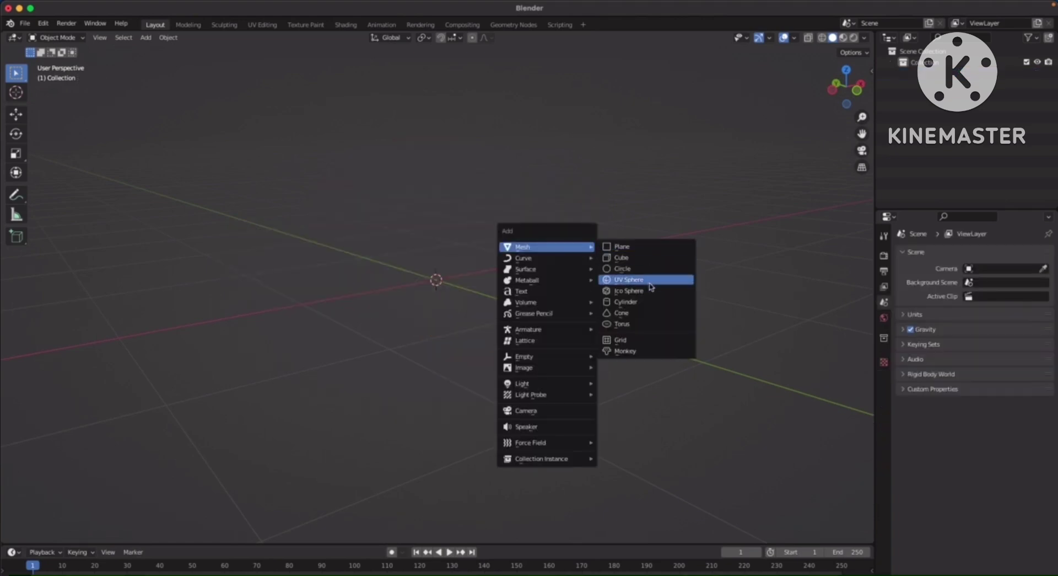
left_click(641, 301)
middle_click_drag(625, 293, 475, 309)
scroll(583, 342, "down", 2)
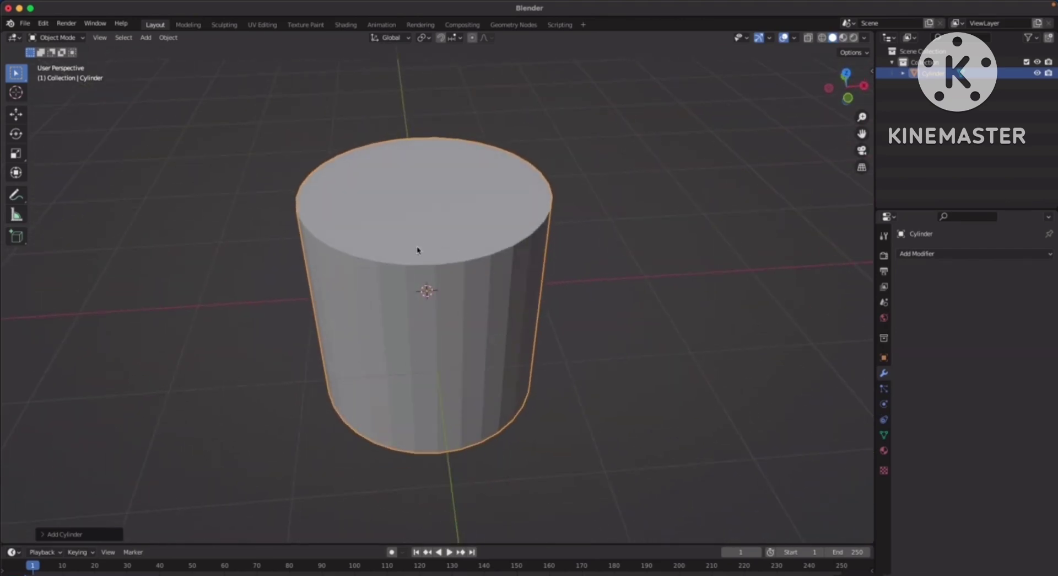
left_click(627, 254)
left_click(550, 297)
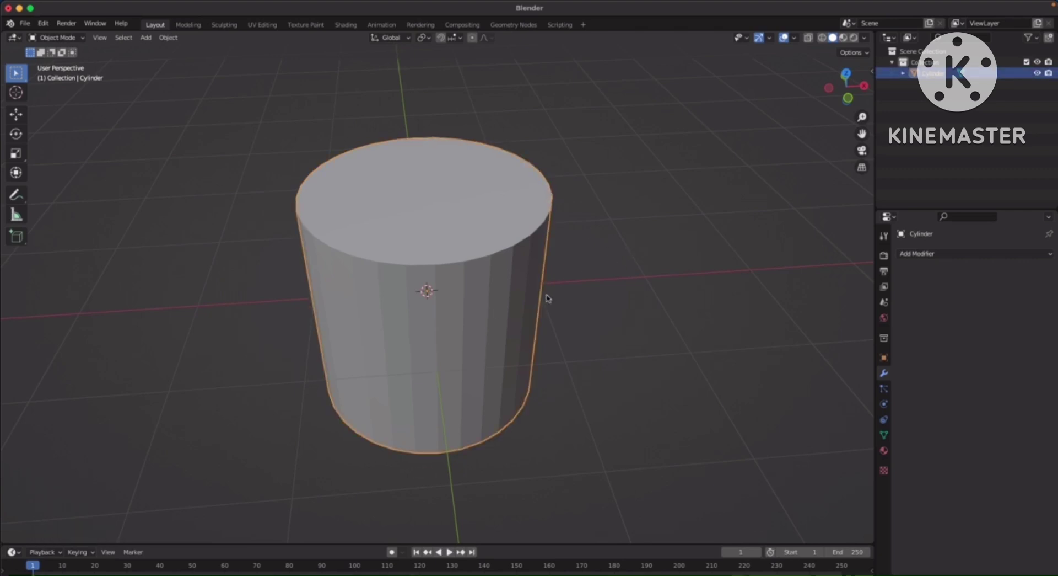
Apply Shade Smooth to the cylinder and examine the shading on its sides and top rim
middle_click_drag(550, 298, 579, 272)
scroll(576, 267, "up", 1)
right_click(482, 278)
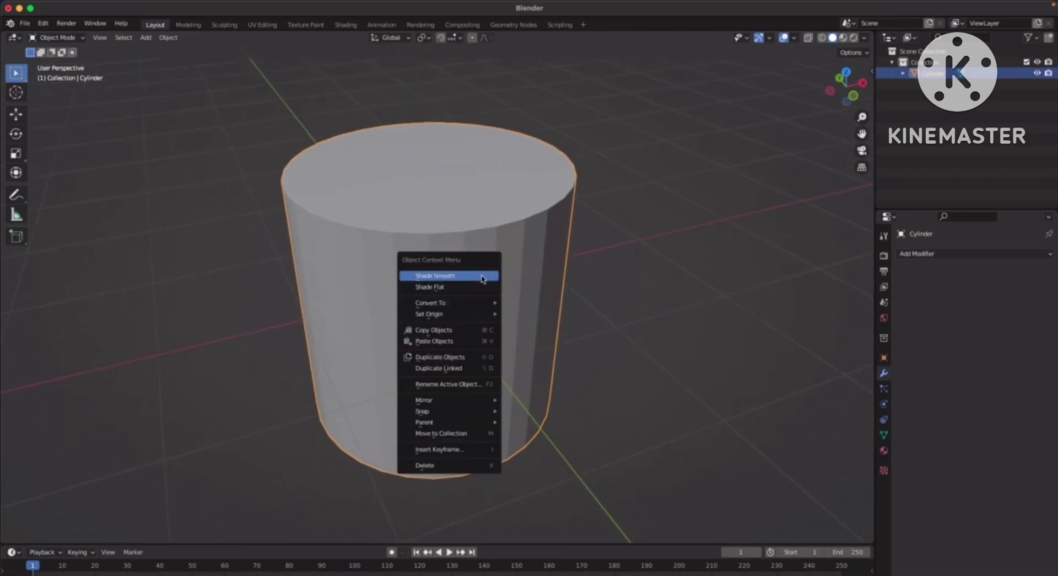
left_click(460, 276)
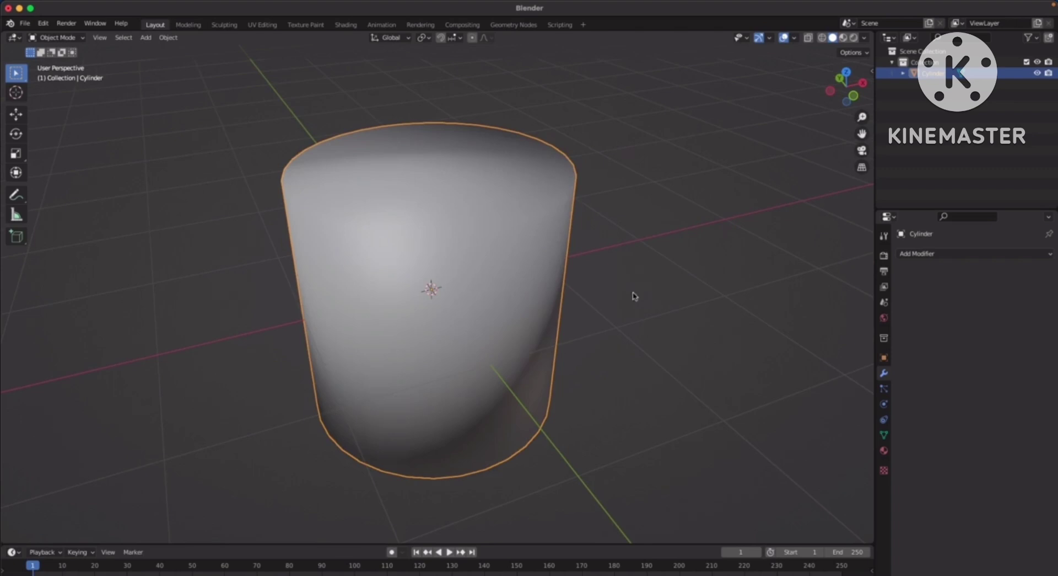
left_click(677, 297)
middle_click_drag(711, 293, 694, 268)
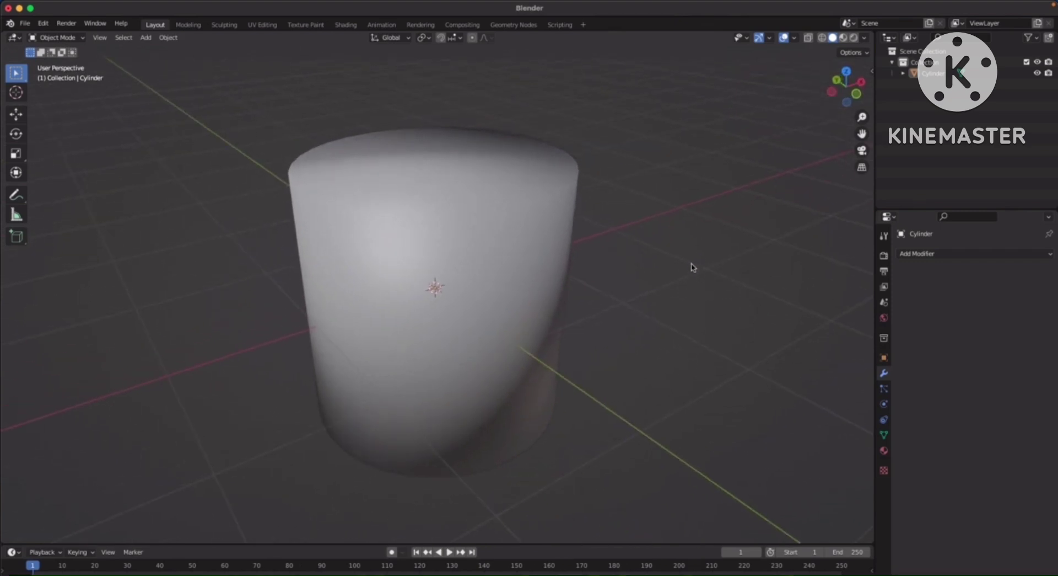
middle_click_drag(565, 278, 425, 281)
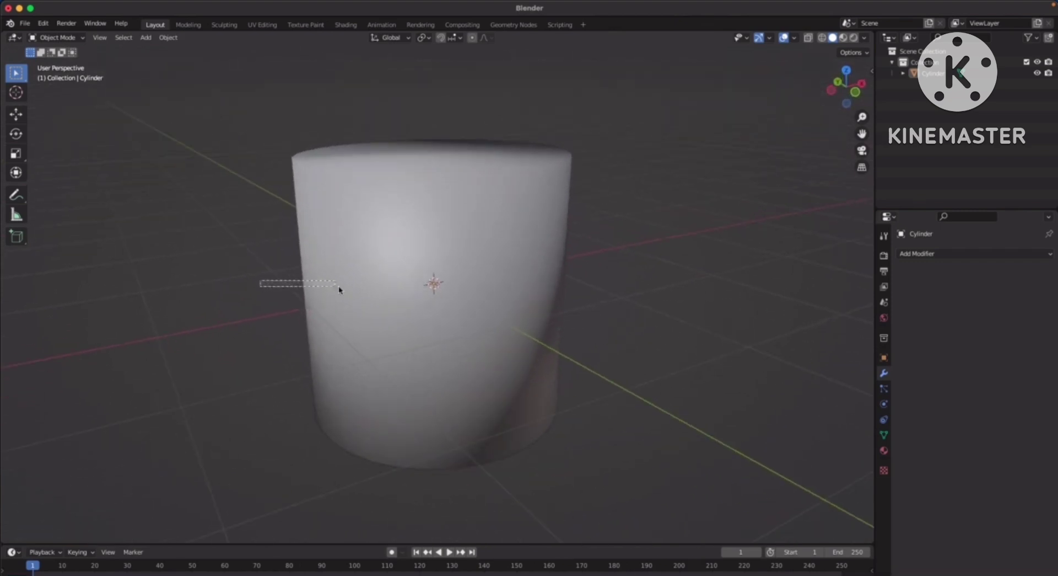
left_click(529, 297)
middle_click_drag(588, 288, 599, 334)
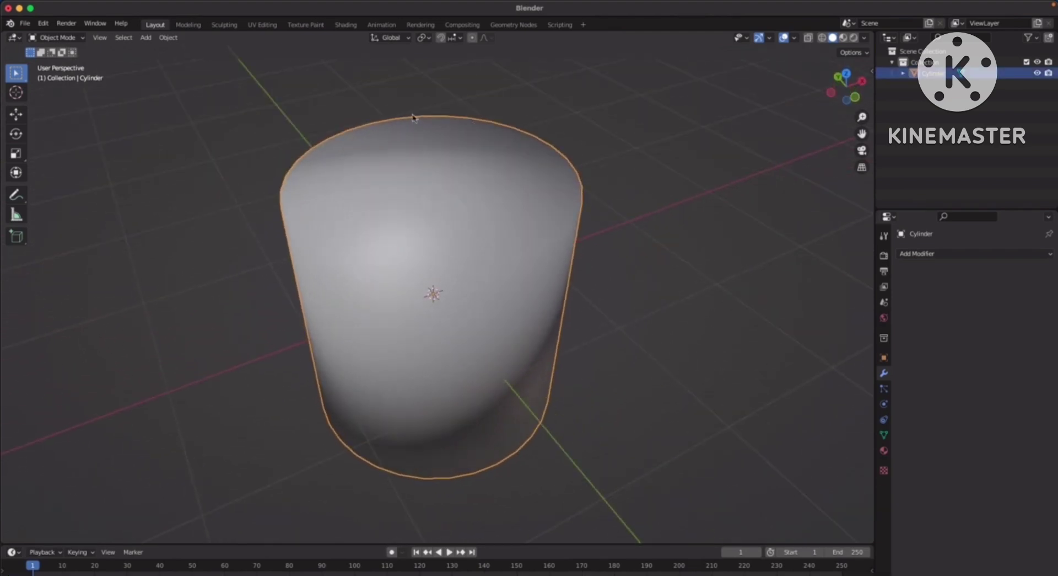
middle_click_drag(639, 243, 616, 304)
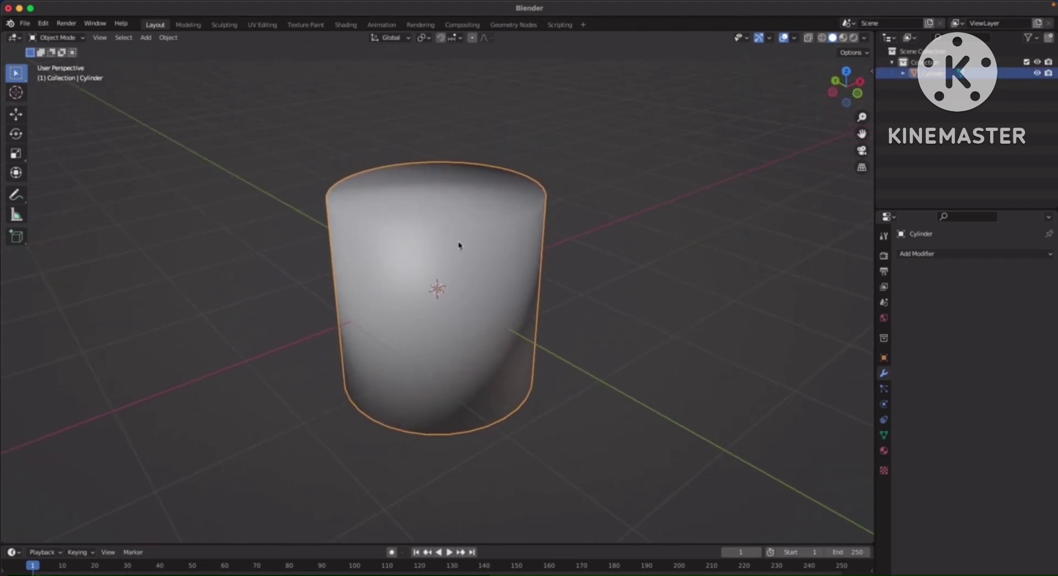
Enable Auto Smooth in the cylinder's Normals settings and check its cap edge and sides
left_click(884, 435)
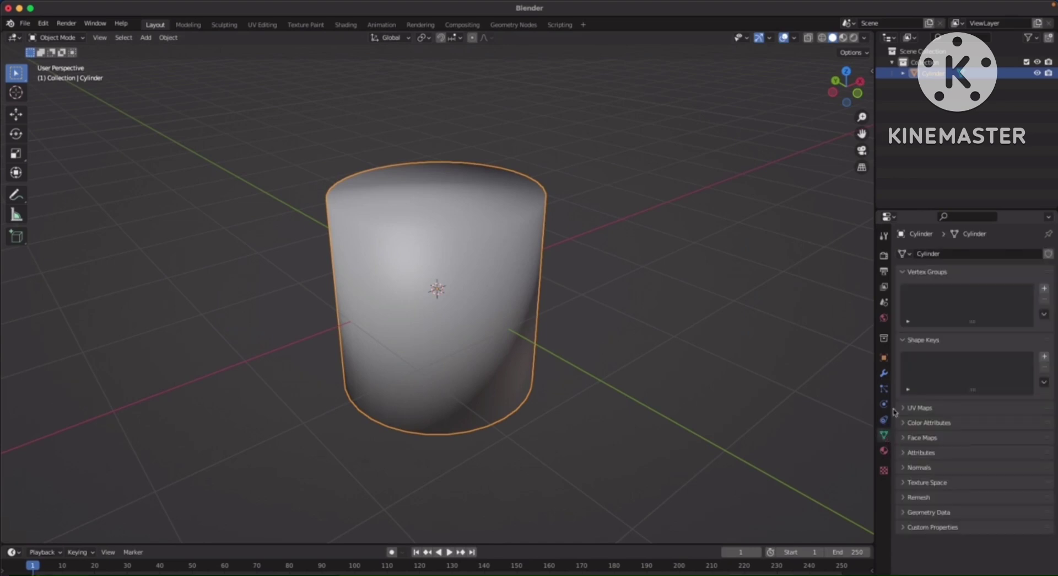
left_click(909, 467)
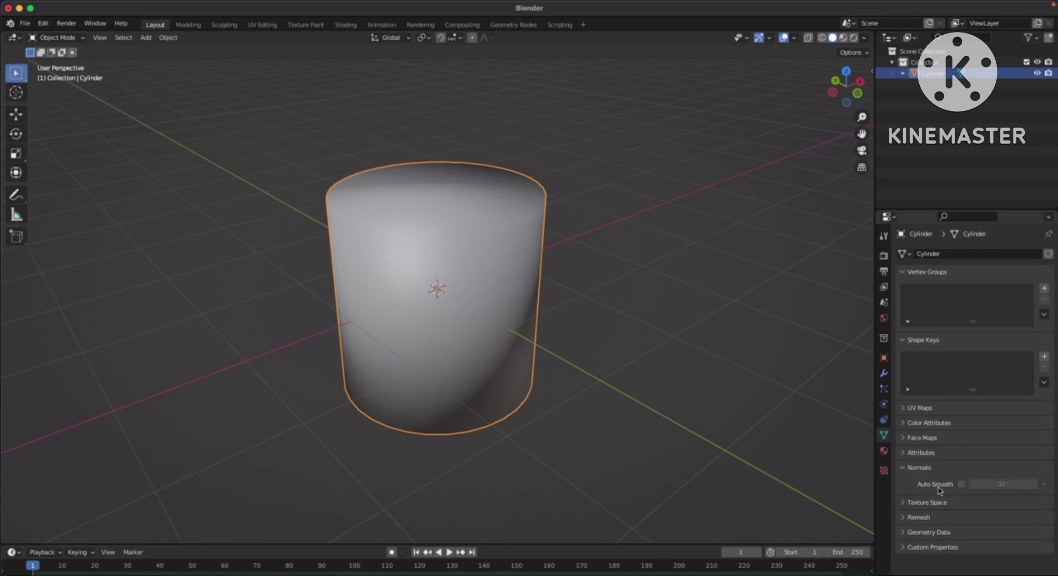
left_click(962, 484)
middle_click_drag(579, 306, 551, 307)
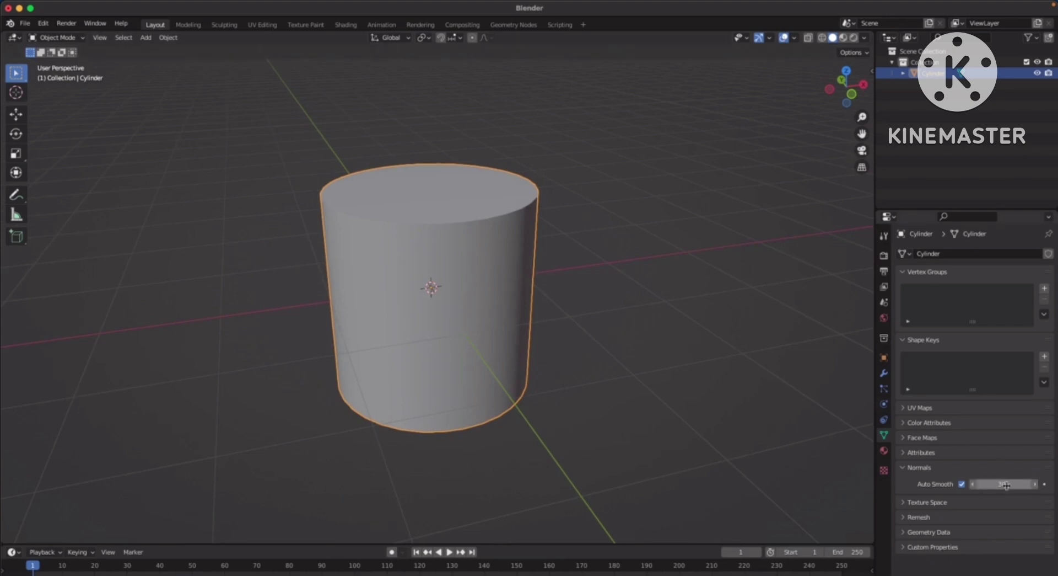
scroll(543, 204, "up", 2)
middle_click_drag(521, 219, 550, 237)
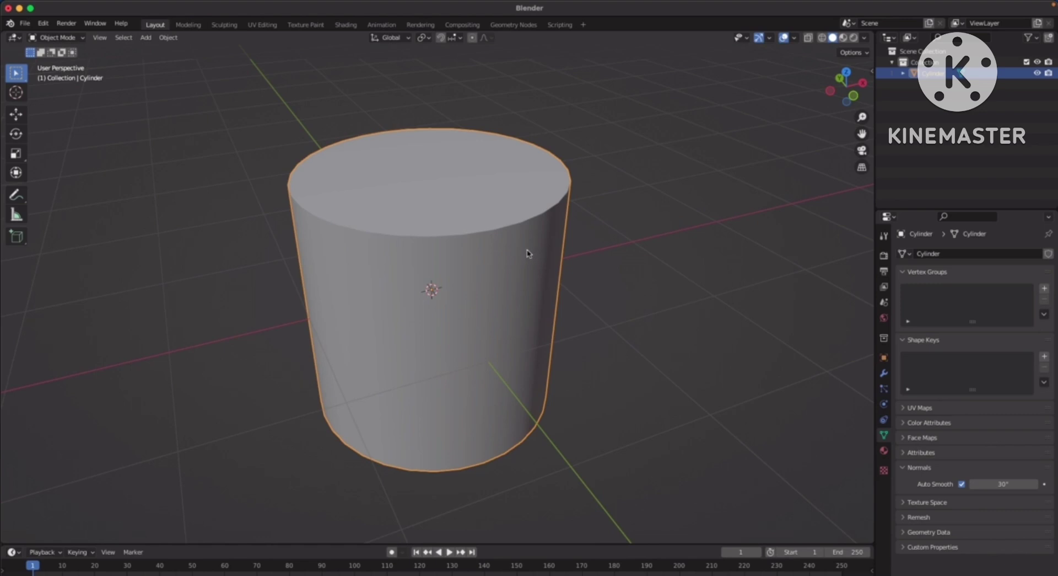
Switch the cylinder to Shade Flat while Auto Smooth is enabled
left_click(642, 309)
left_click(485, 295)
middle_click_drag(499, 310, 432, 286)
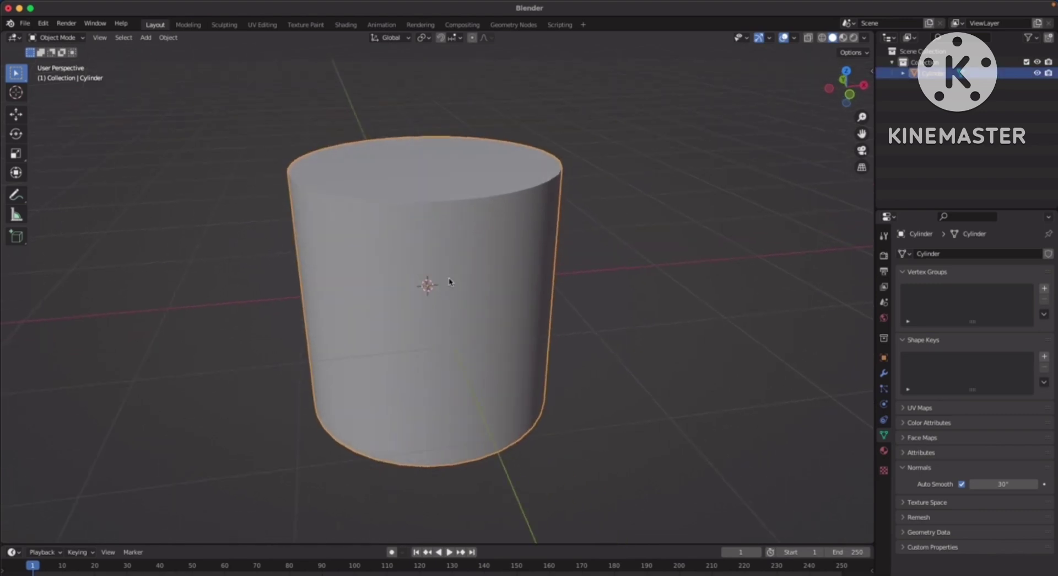
scroll(368, 293, "up", 2)
right_click(369, 293)
left_click(325, 300)
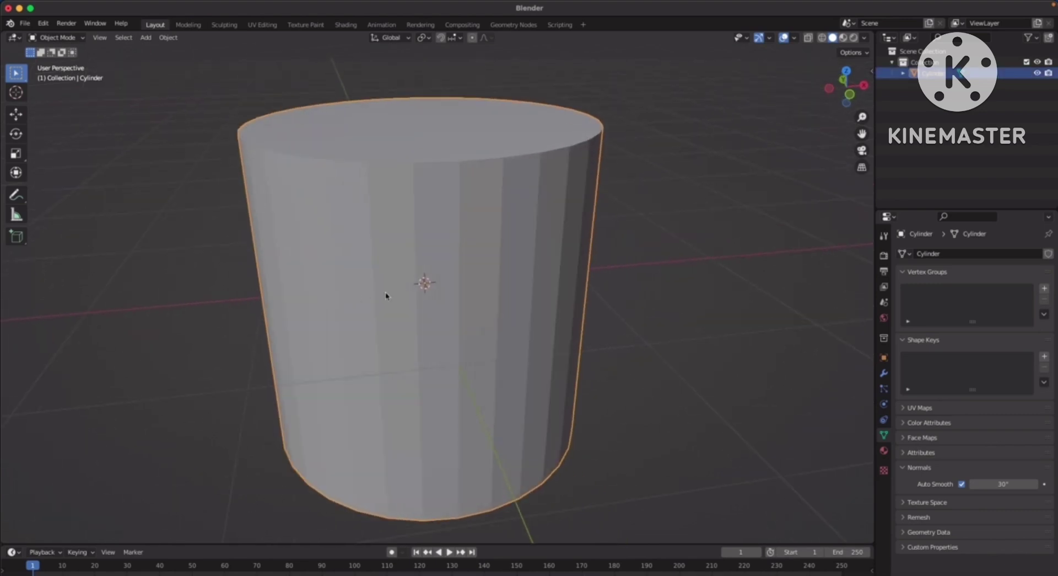
Set the cylinder back to Shade Smooth and look at its sides from several angles
left_click(643, 294)
scroll(634, 304, "down", 2)
middle_click_drag(628, 309, 685, 328)
scroll(612, 326, "up", 3)
left_click(499, 286)
right_click(489, 279)
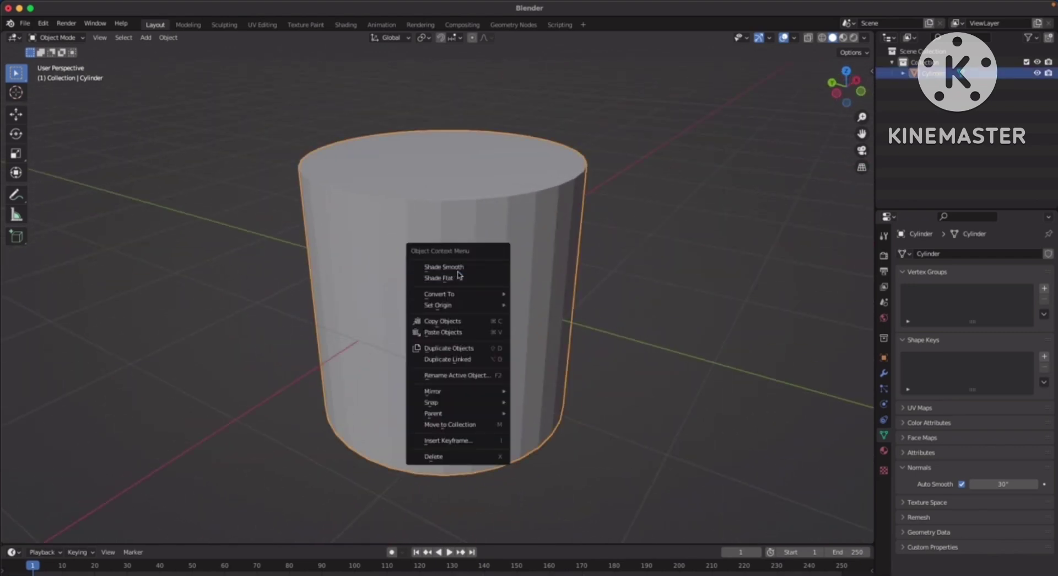
left_click(462, 267)
middle_click_drag(634, 281, 301, 288)
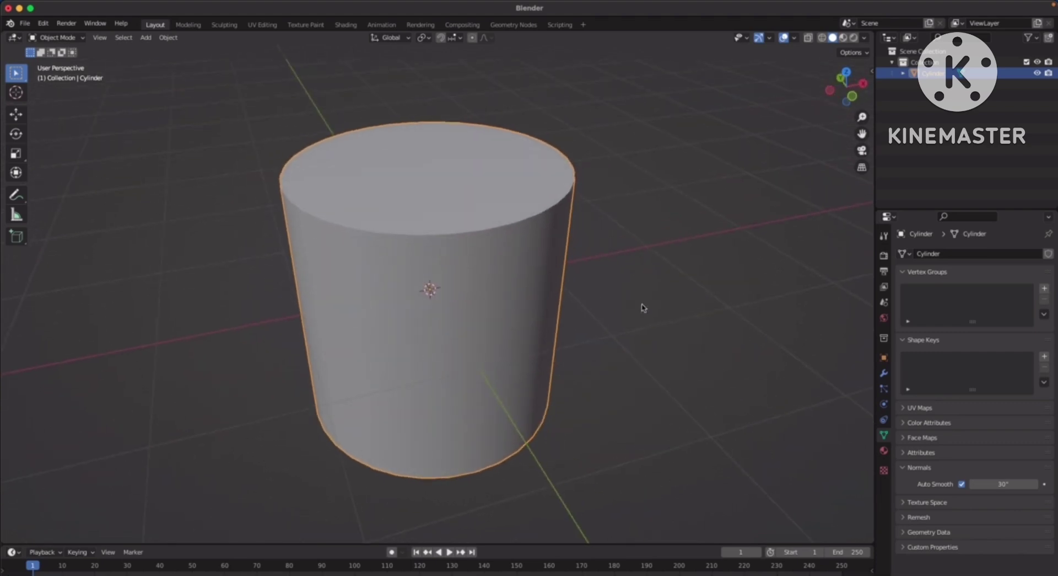
Set the cylinder's Auto Smooth angle to 100°
mouse_move(993, 483)
left_mouse_down()
mouse_move(1041, 487)
mouse_move(1002, 485)
left_mouse_up()
left_click(1002, 485)
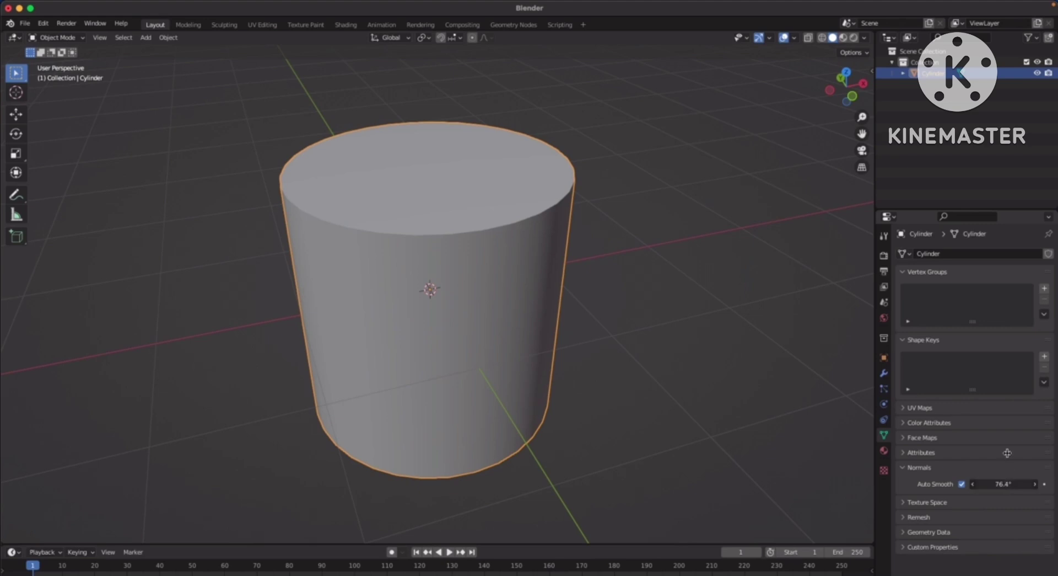
type("100")
key("Return")
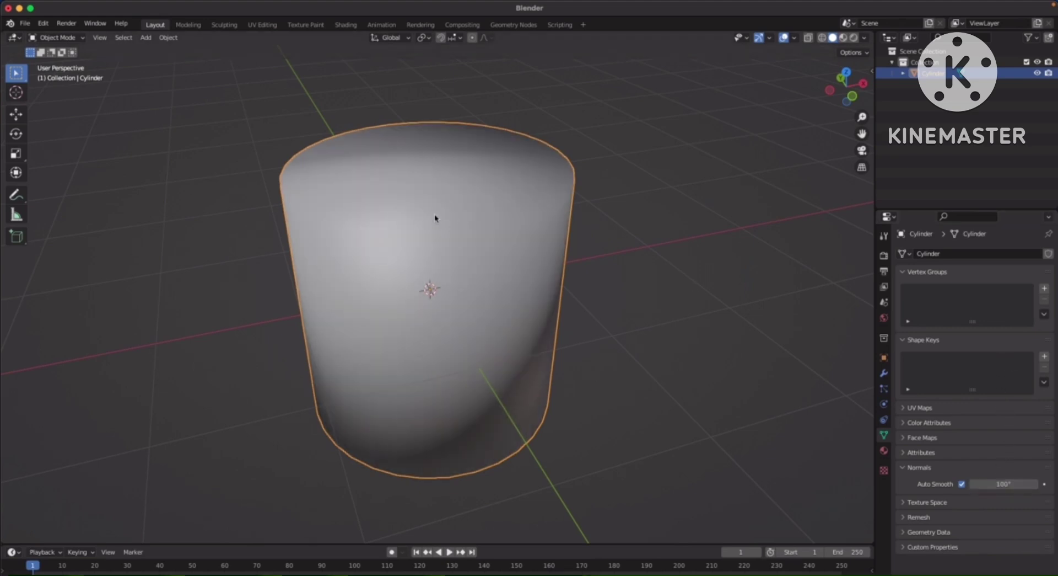
Lower the cylinder's Auto Smooth angle to 89.2° and finally set it to 30°
left_click_drag(1016, 484, 958, 501)
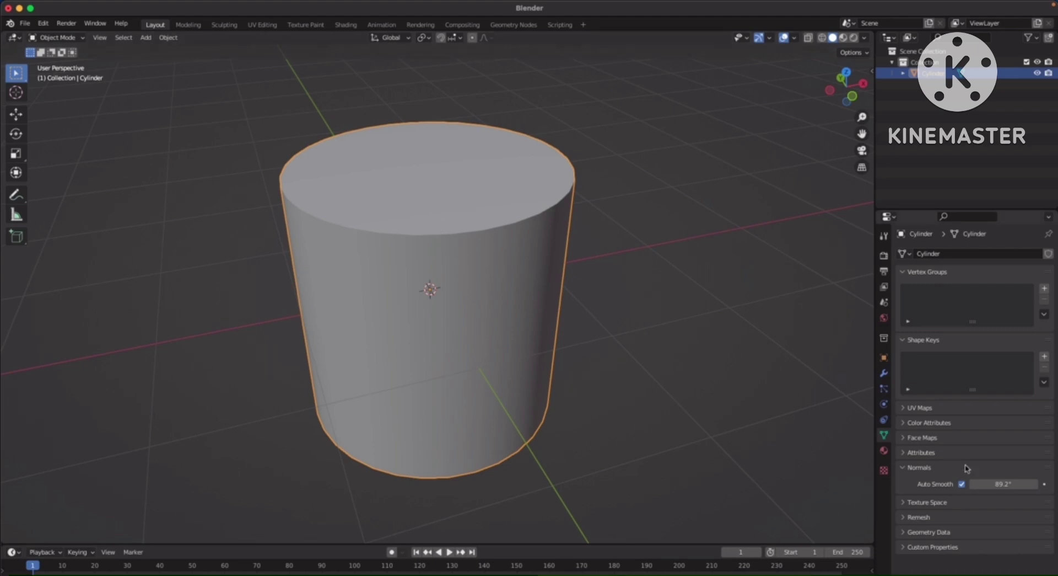
left_click(1004, 483)
type("30")
key("Return")
Delete the cylinder and add a cube mesh at the origin
middle_click_drag(510, 258, 593, 220)
key("Delete")
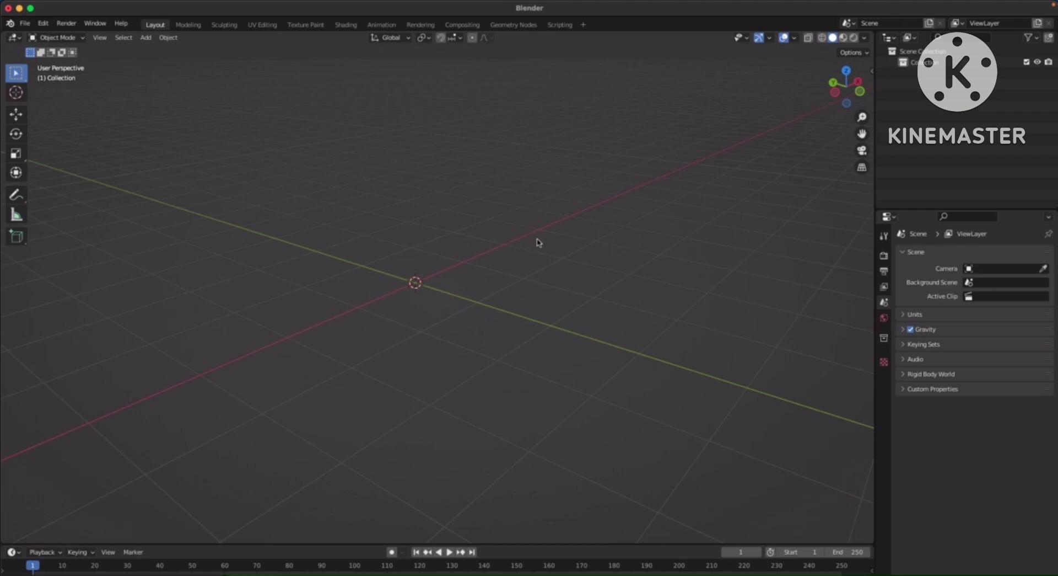
key("shift+a")
mouse_move(548, 240)
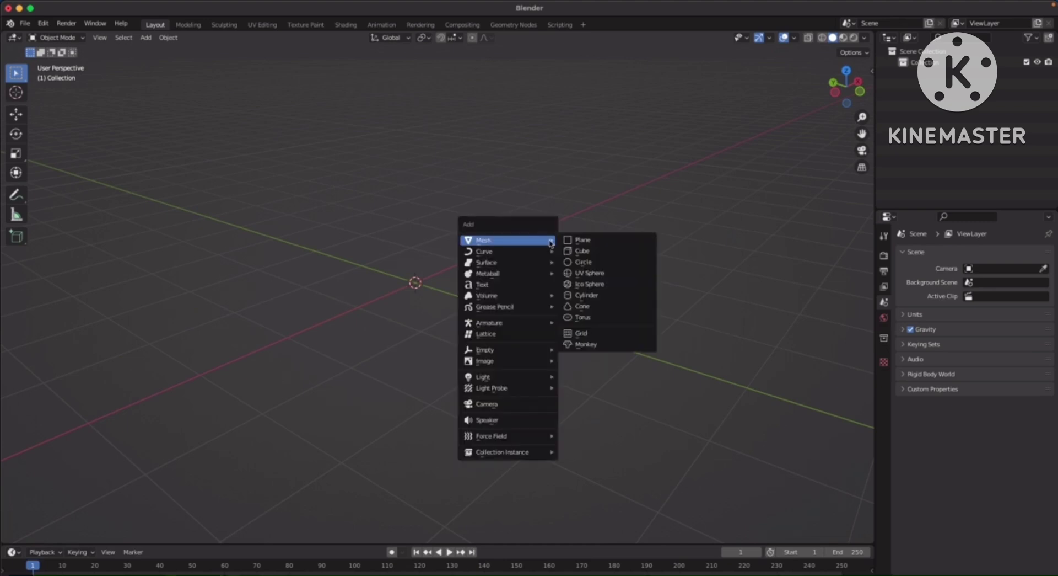
left_click(598, 251)
scroll(549, 263, "down", 2)
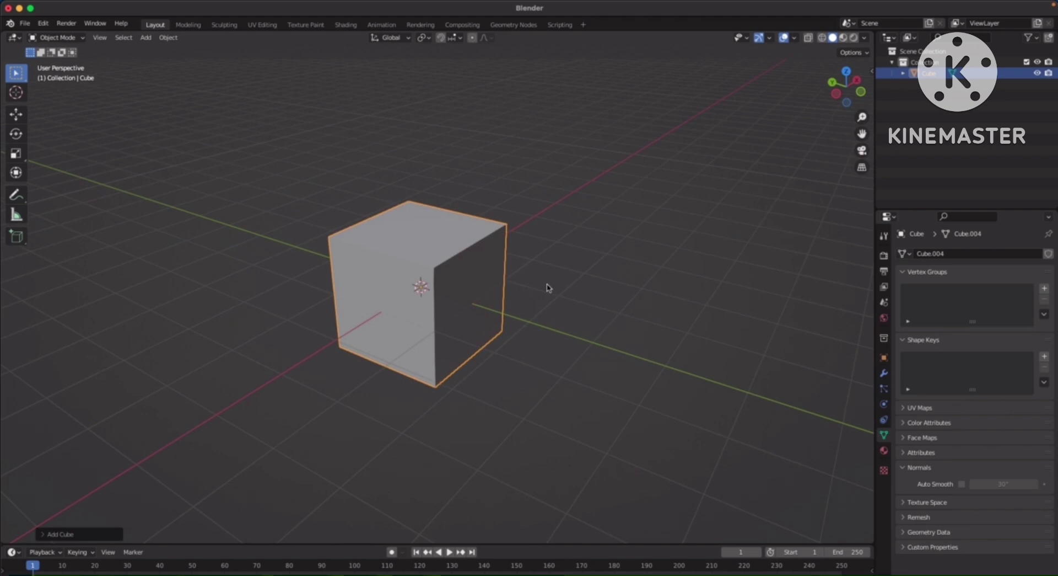
Add a second cylinder mesh at the origin, inside the cube
key("shift+a")
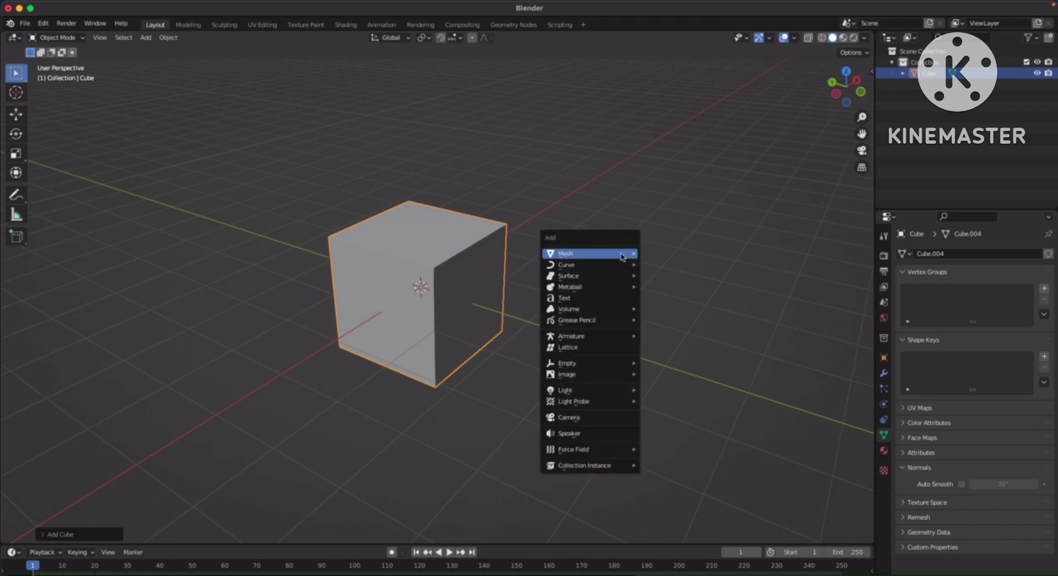
mouse_move(620, 254)
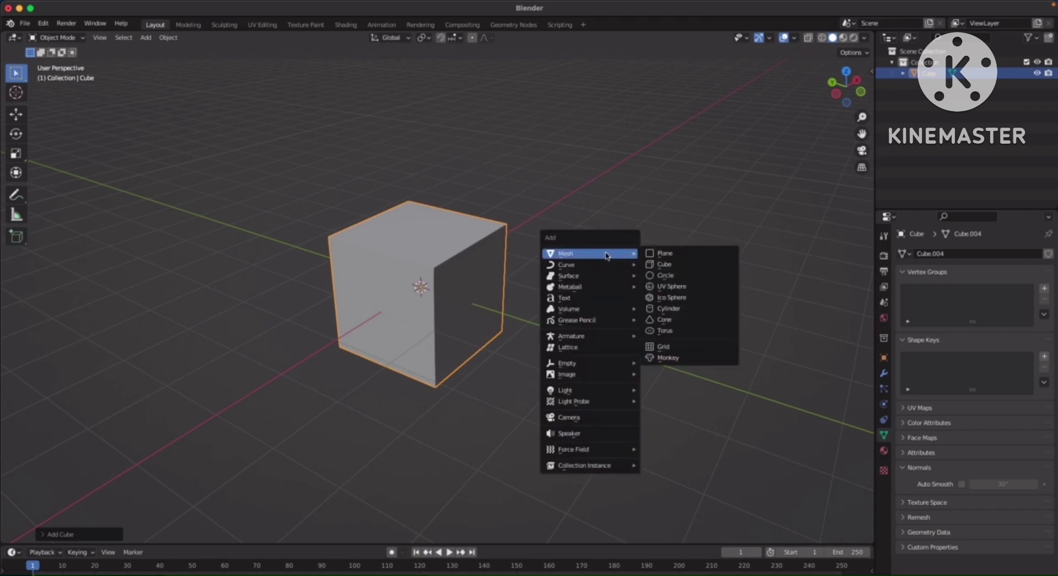
left_click(682, 312)
middle_click_drag(598, 279, 576, 325)
scroll(560, 308, "down", 3)
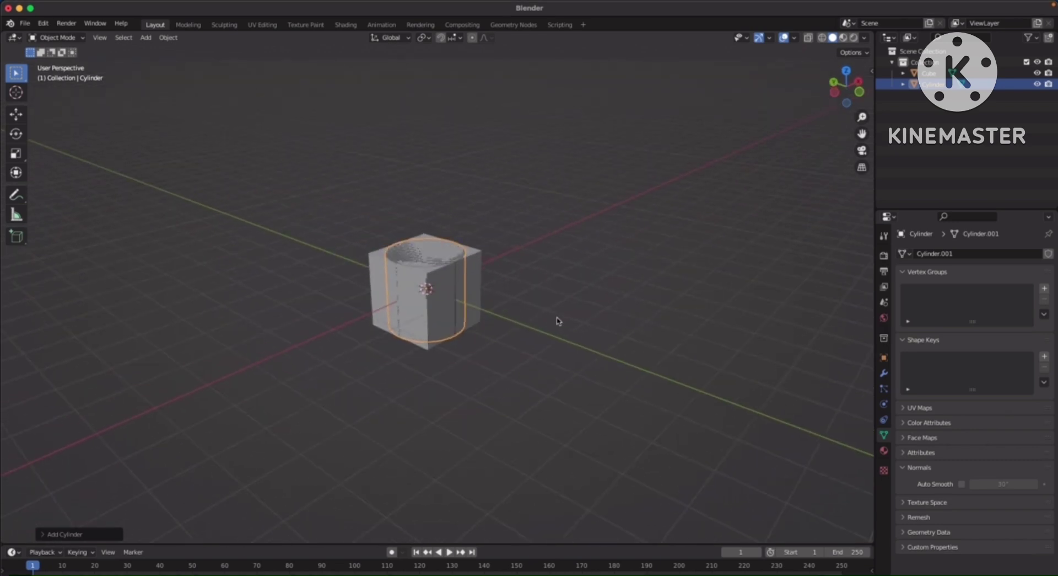
Stretch the cylinder along Z and scale it down uniformly until it passes through the cube as a narrower column
key("s")
key("z")
left_click(775, 233)
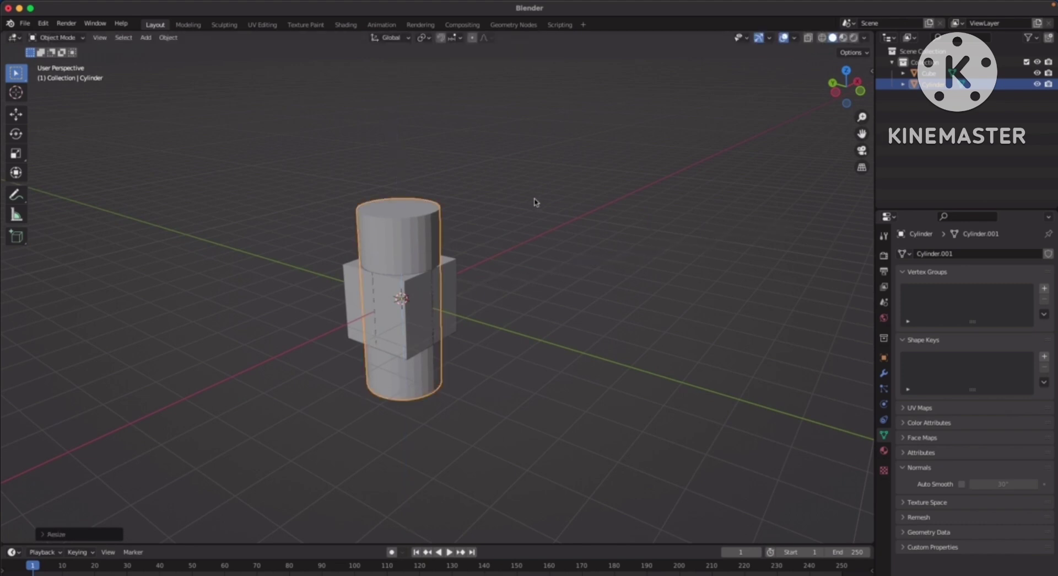
key("s")
key("z")
left_click(665, 193)
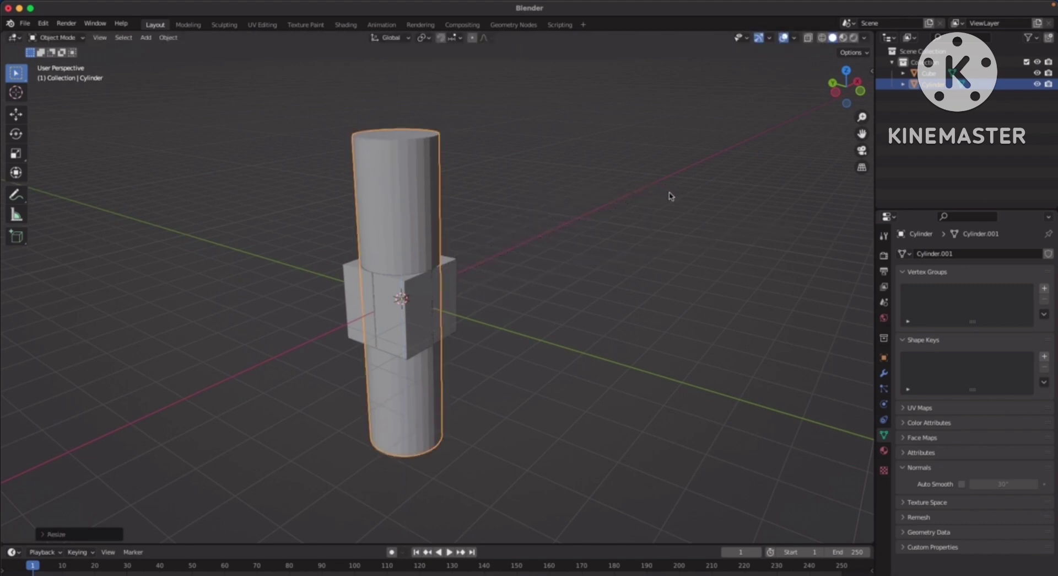
key("s")
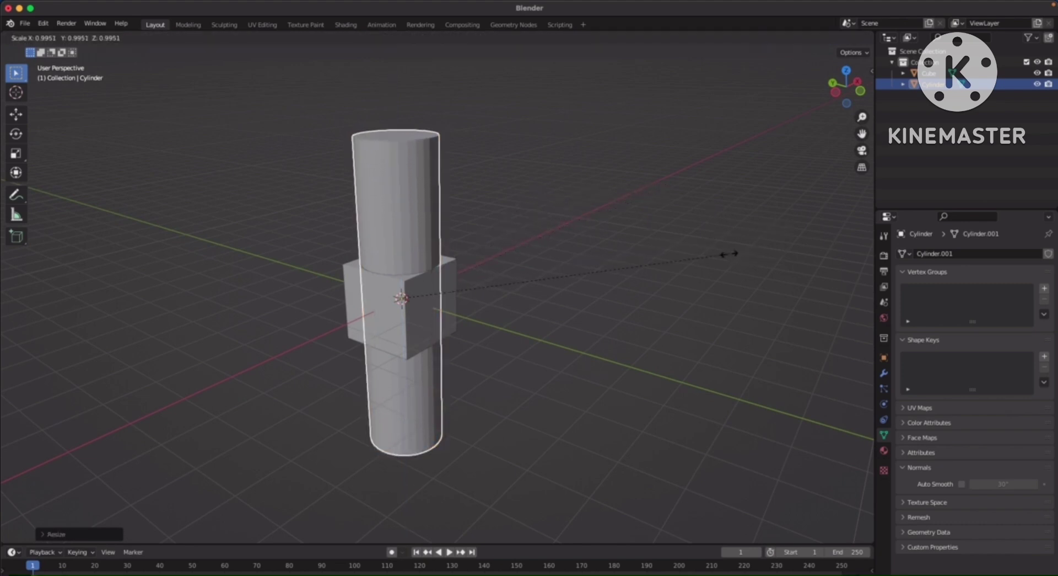
left_click(610, 267)
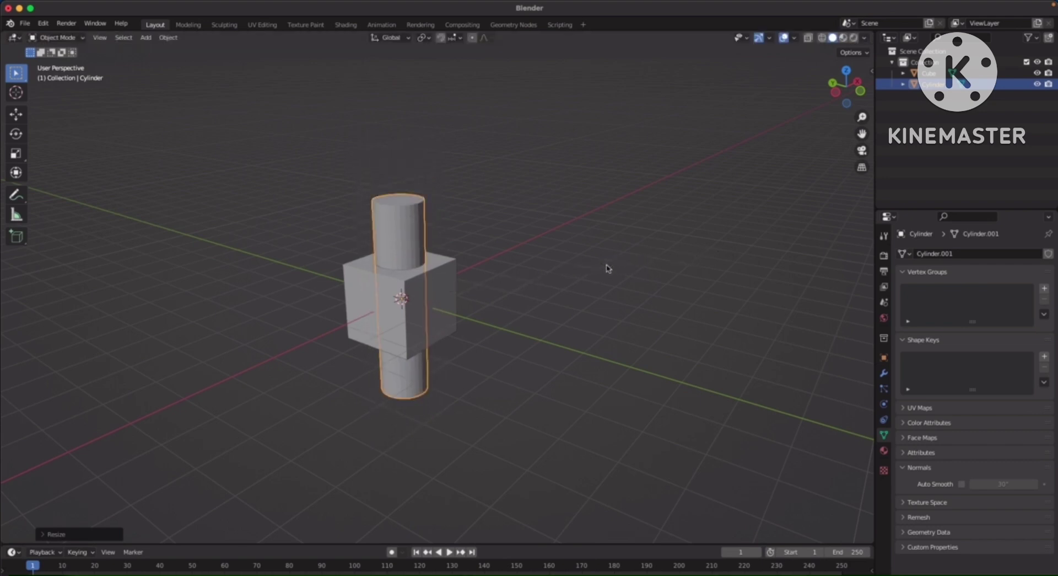
Select the cube and add a Boolean modifier to it
middle_click_drag(562, 307, 599, 287)
scroll(650, 233, "up", 5)
left_click(652, 233)
middle_click_drag(483, 265, 522, 275)
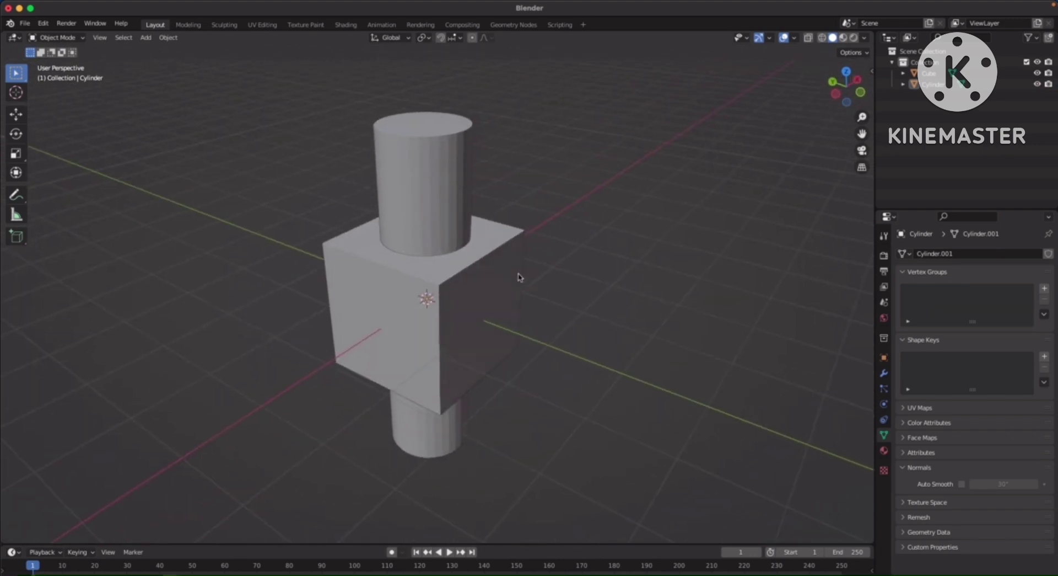
left_click(511, 273)
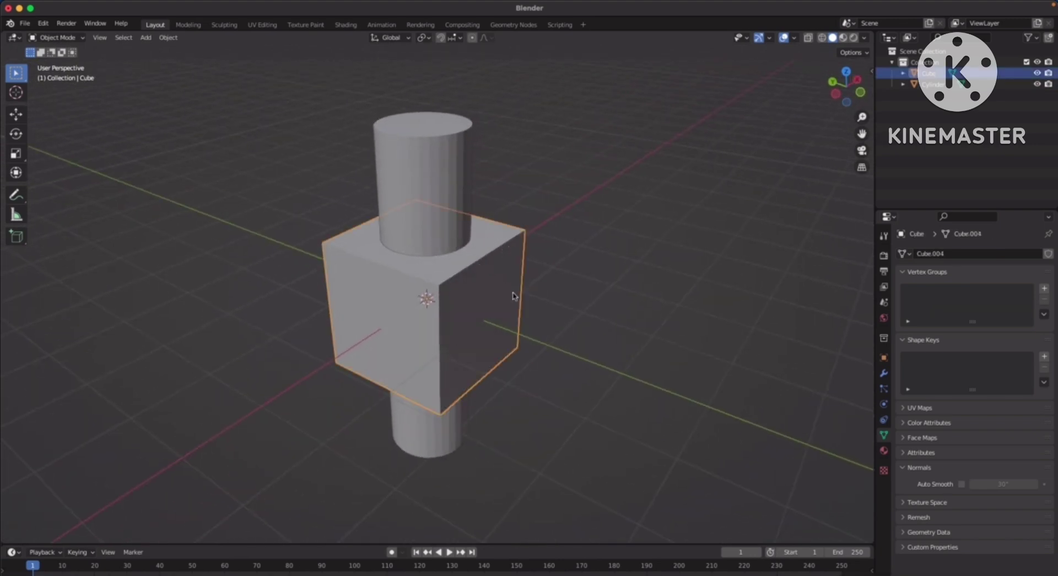
left_click(540, 264)
left_click(507, 274)
middle_click_drag(508, 275, 505, 261)
left_click(884, 373)
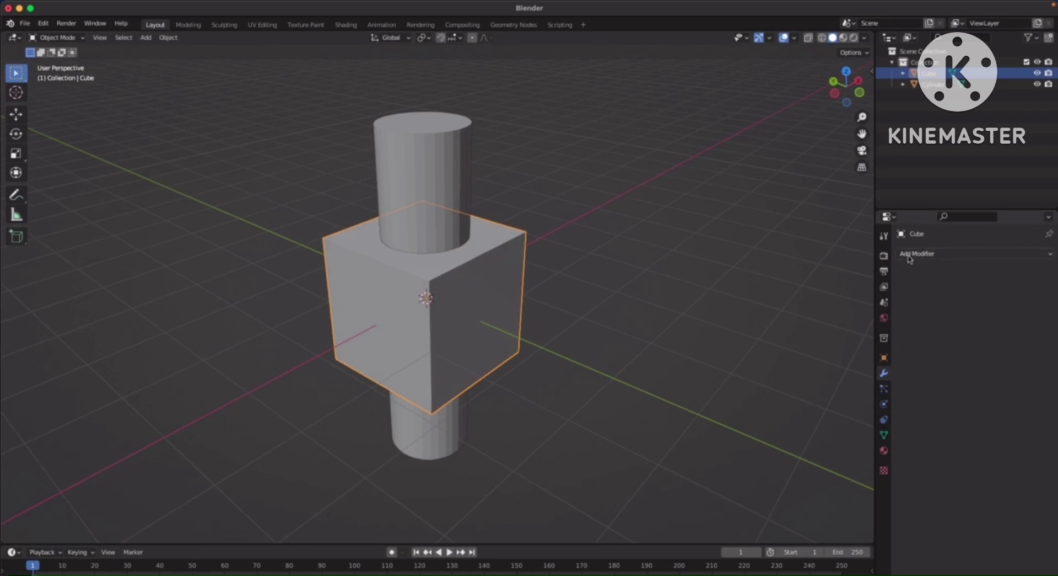
left_click(937, 254)
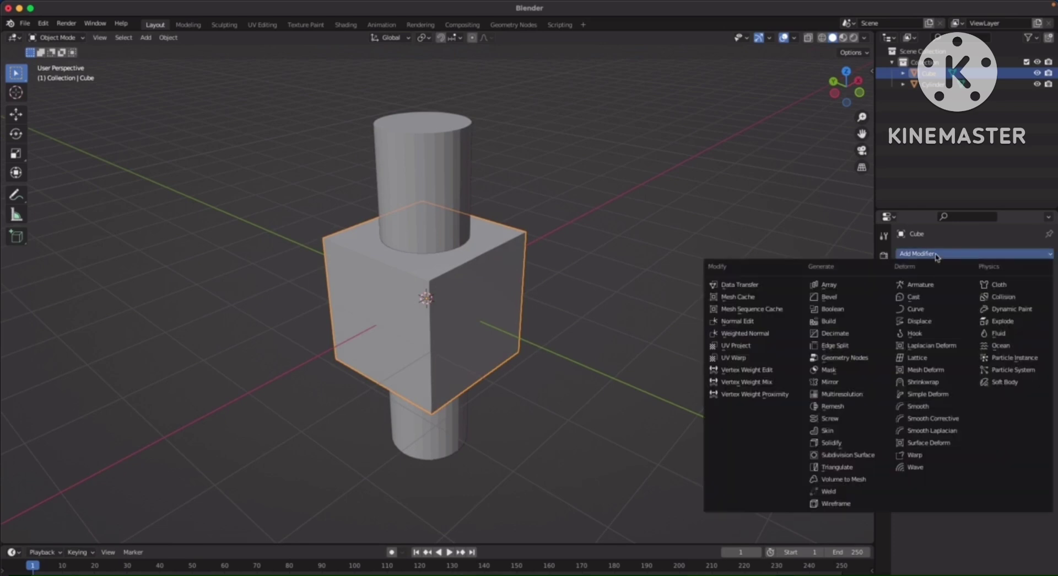
left_click(845, 312)
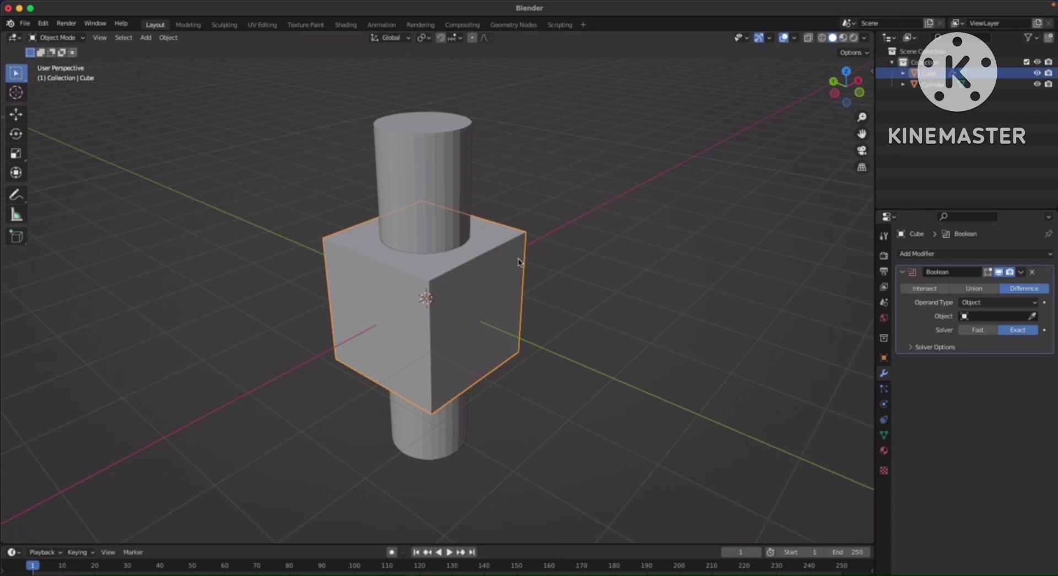
Pick the cylinder as the target object of the cube's Boolean modifier
left_click(997, 317)
left_click(910, 384)
left_click(1033, 317)
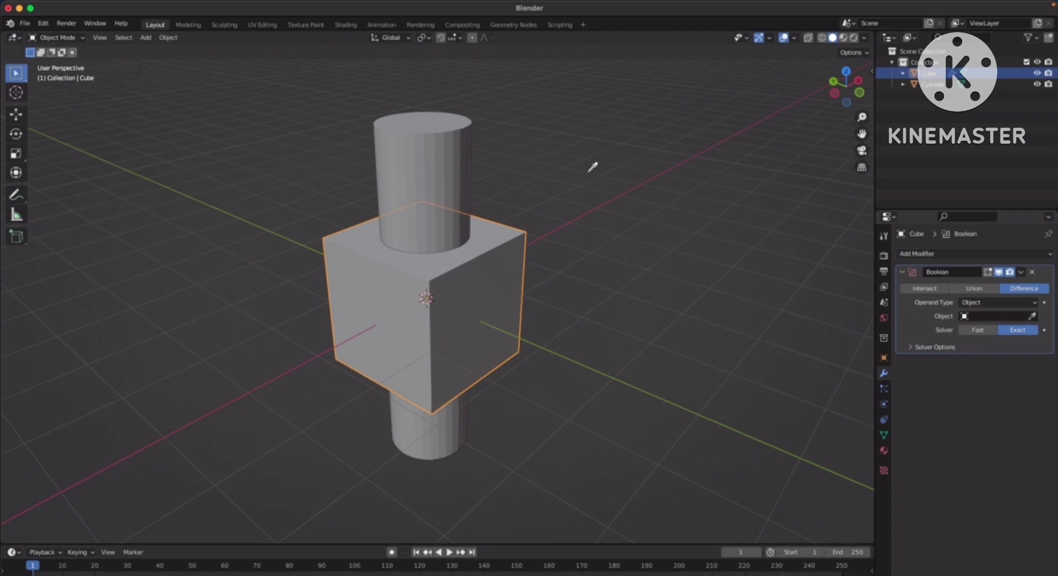
left_click(459, 118)
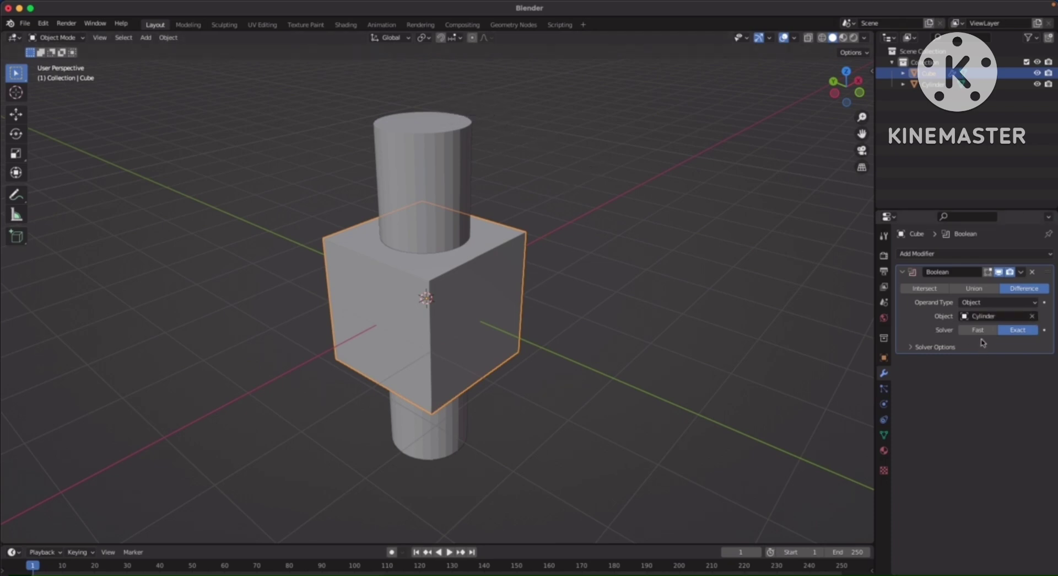
left_click(612, 270)
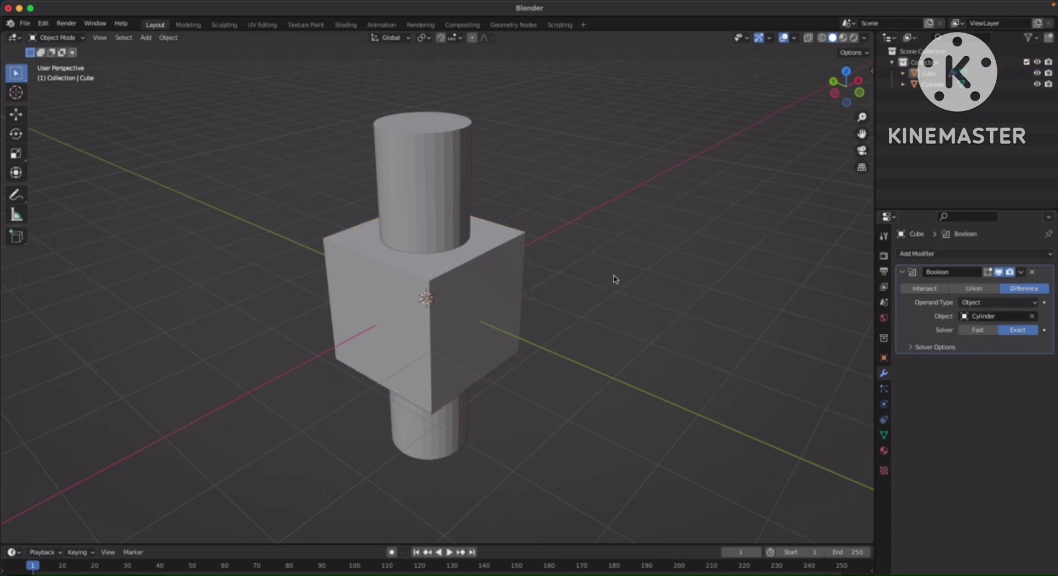
Hide the cylinder in the viewport to inspect the hole cut through the cube
middle_click_drag(366, 300, 592, 254)
scroll(622, 230, "up", 3)
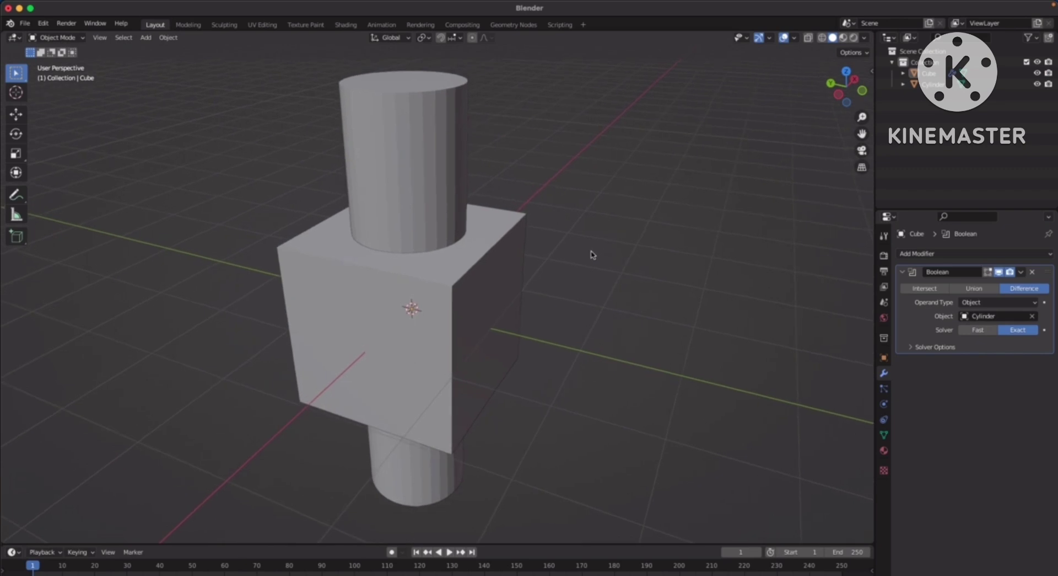
left_click(438, 159)
middle_click_drag(555, 168, 561, 178)
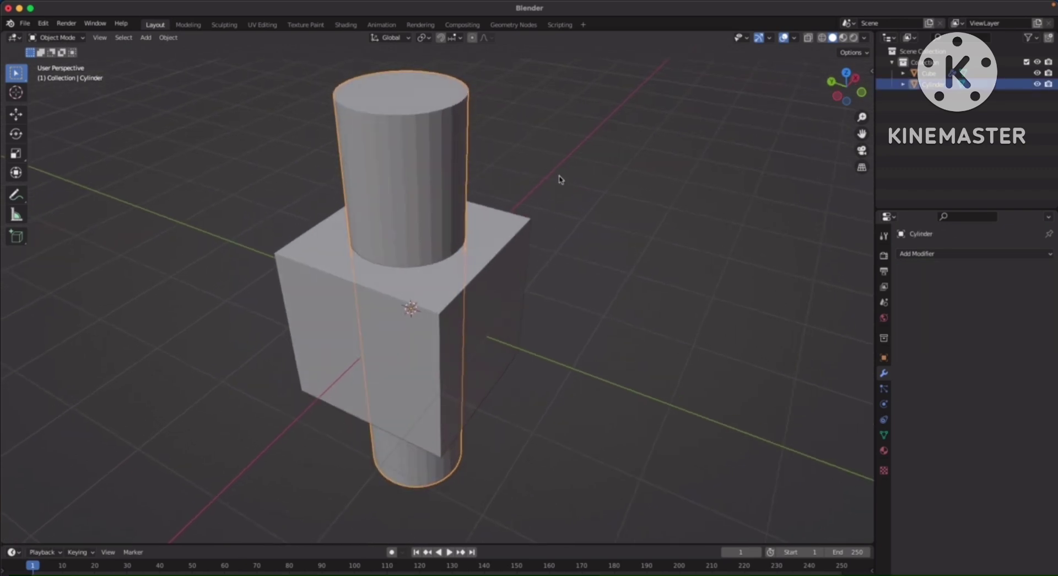
left_click(622, 204)
left_click(423, 163)
middle_click_drag(566, 178, 553, 198)
key("h")
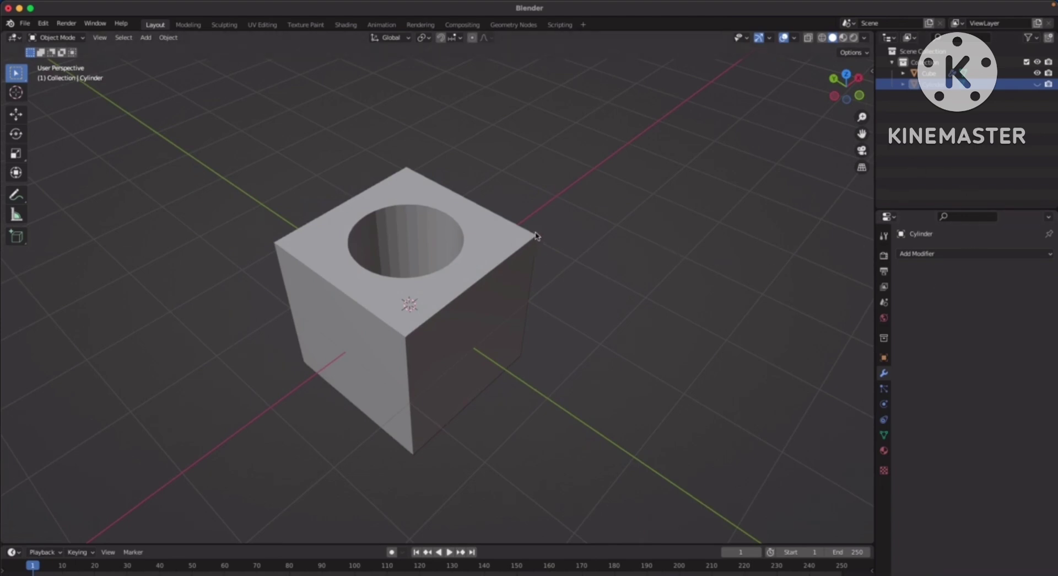
middle_click_drag(534, 234, 546, 234)
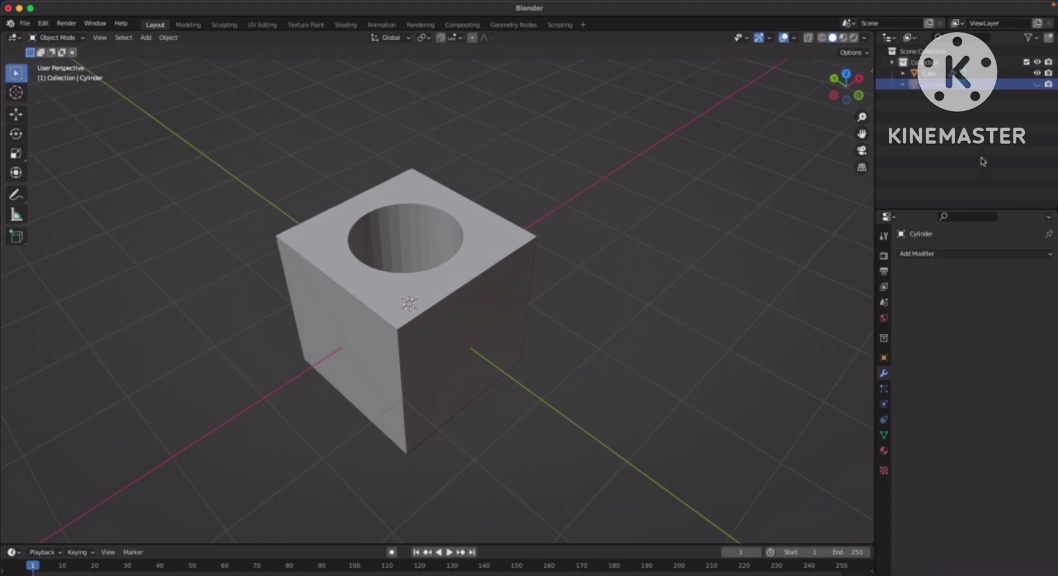
Toggle the viewport visibility of the cylinder and the cube, finishing with both objects shown
left_click(919, 95)
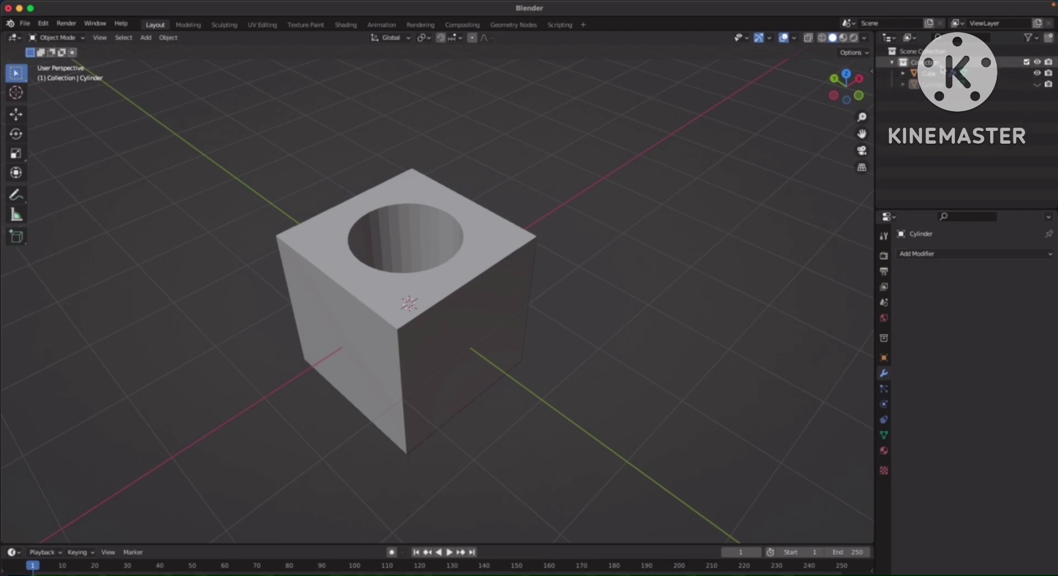
left_click(1037, 83)
left_click(1037, 85)
left_click(1037, 84)
left_click(1037, 84)
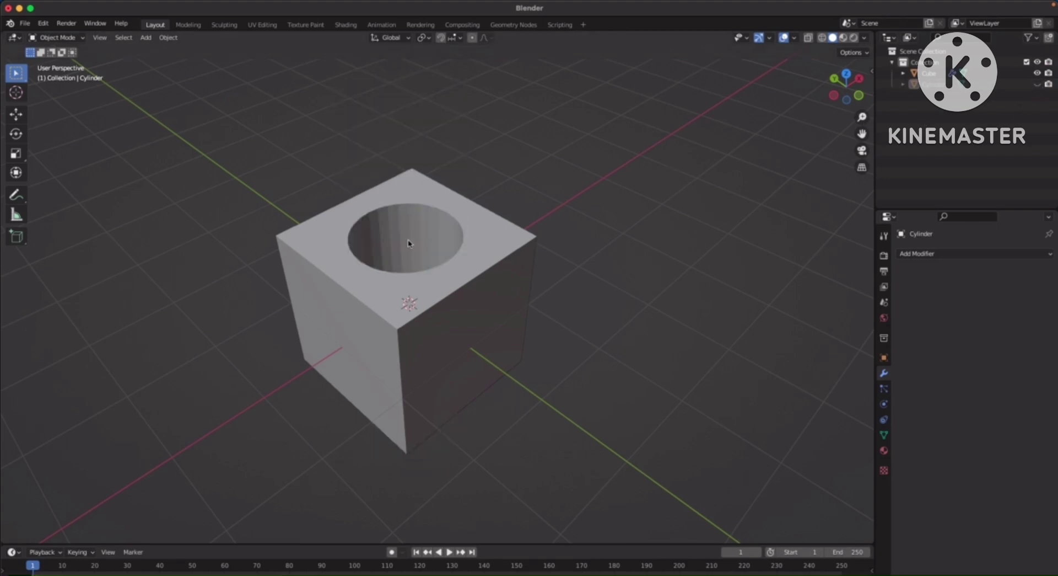
left_click(1038, 74)
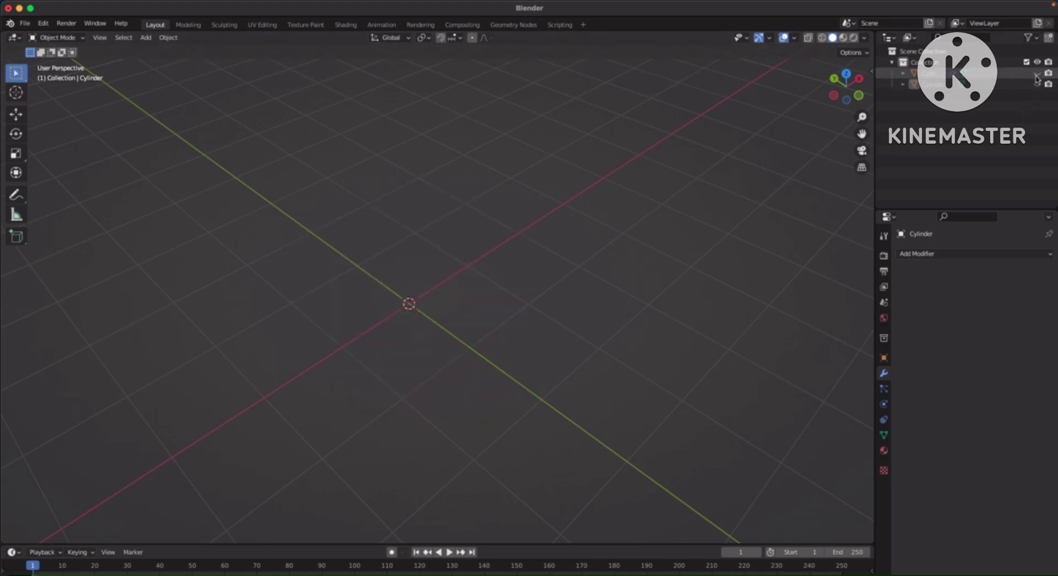
left_click(1038, 74)
left_click(1037, 85)
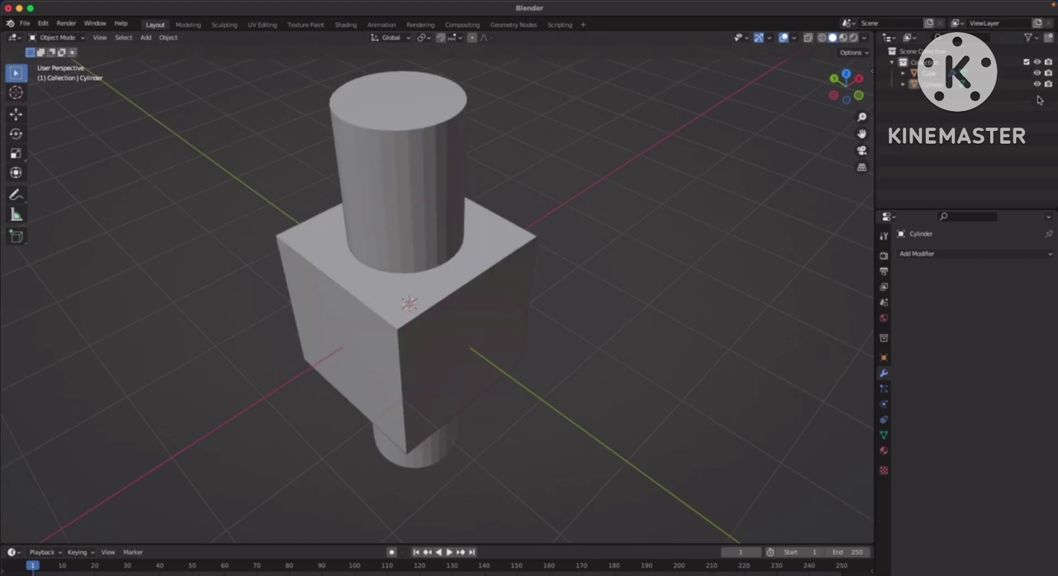
Disable the cylinder in renders and hide it in the viewport
middle_click_drag(593, 202, 524, 200)
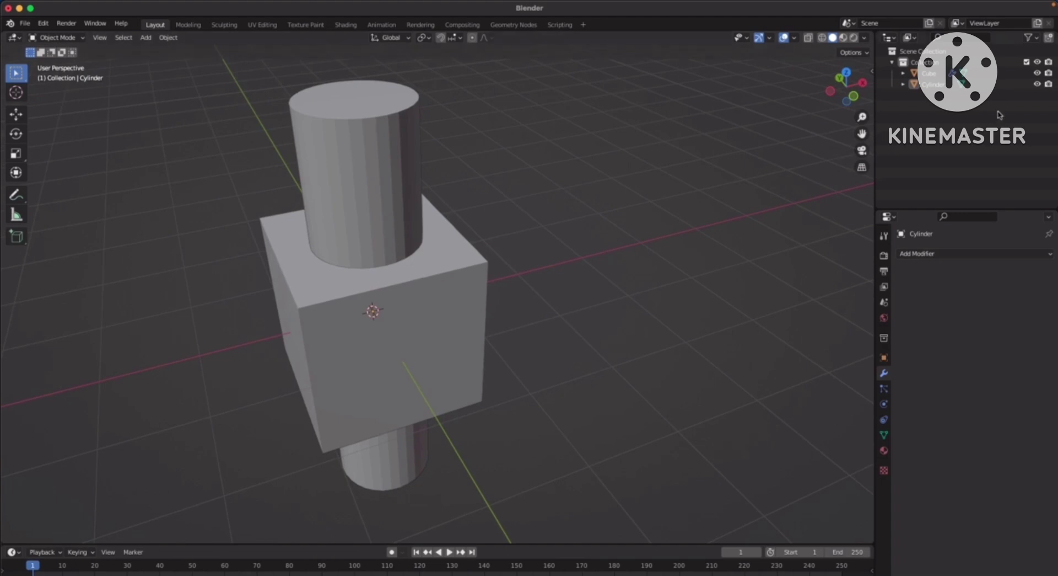
left_click(1048, 84)
middle_click_drag(481, 241, 541, 253)
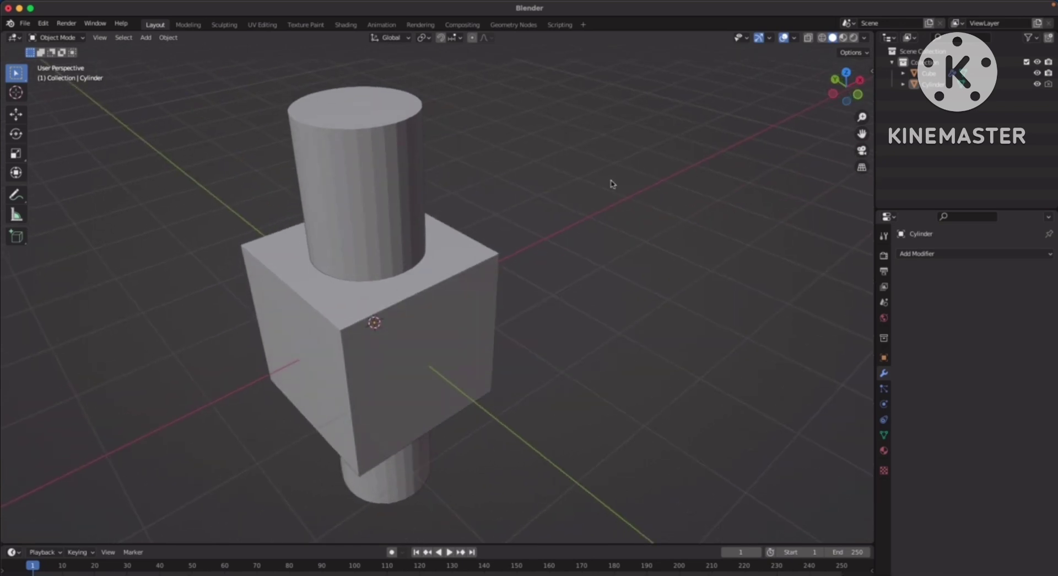
left_click(356, 195)
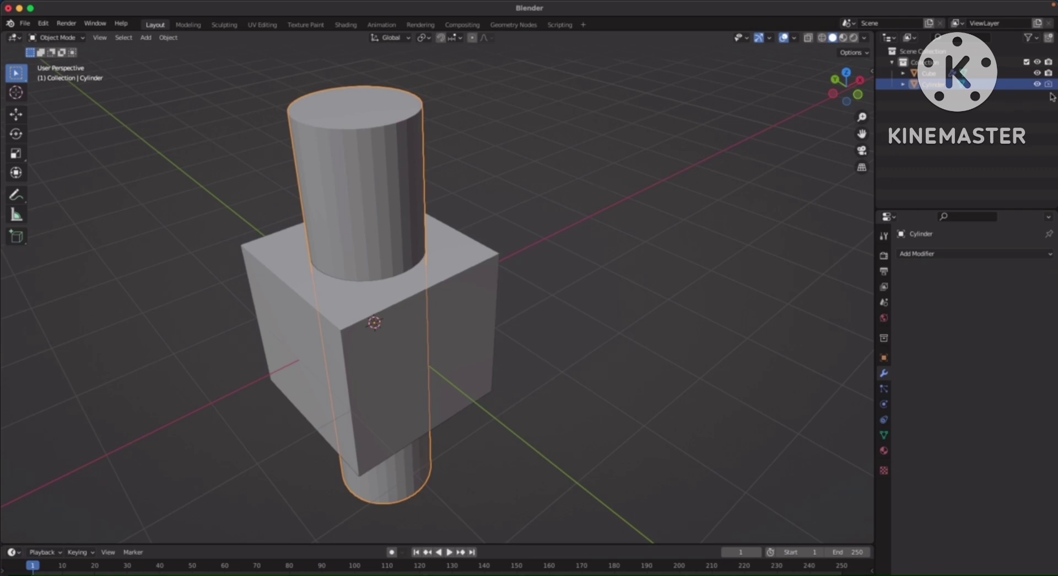
left_click(659, 177)
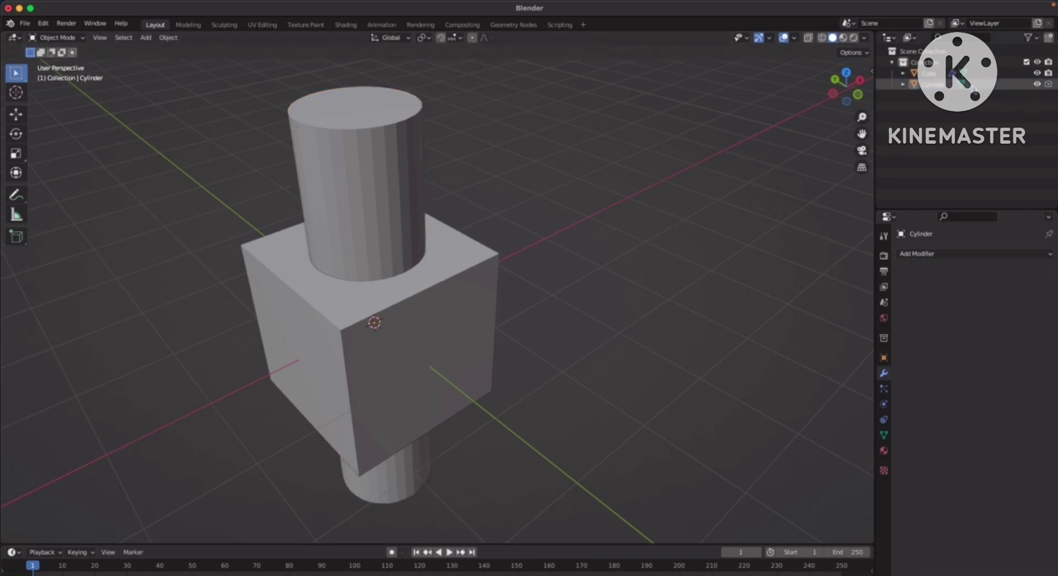
left_click(1038, 85)
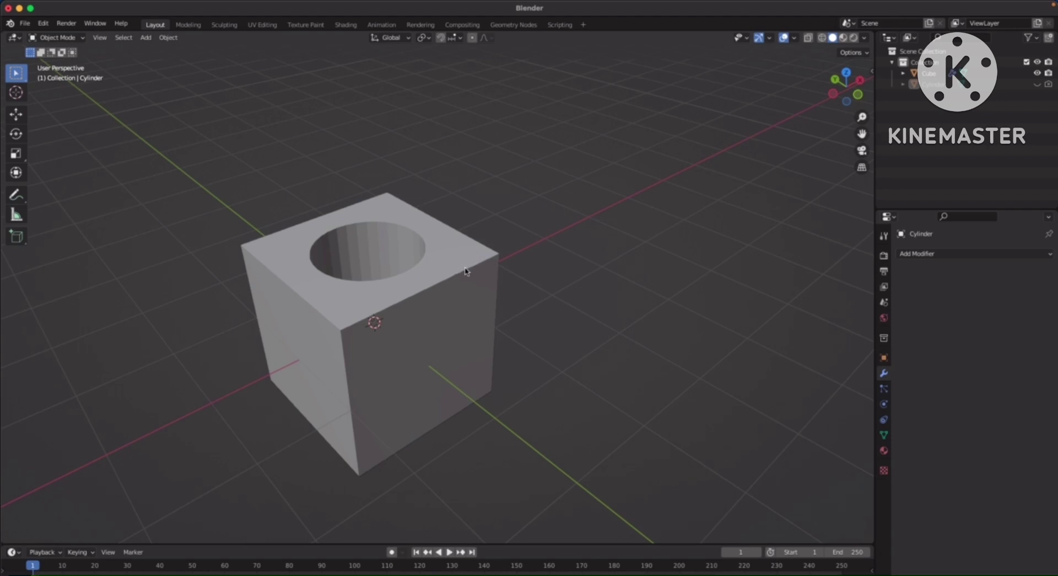
Toggle the cylinder's render visibility twice and show it in the viewport again
left_click(1047, 84)
left_click(1048, 84)
left_click(1038, 85)
left_click(466, 257)
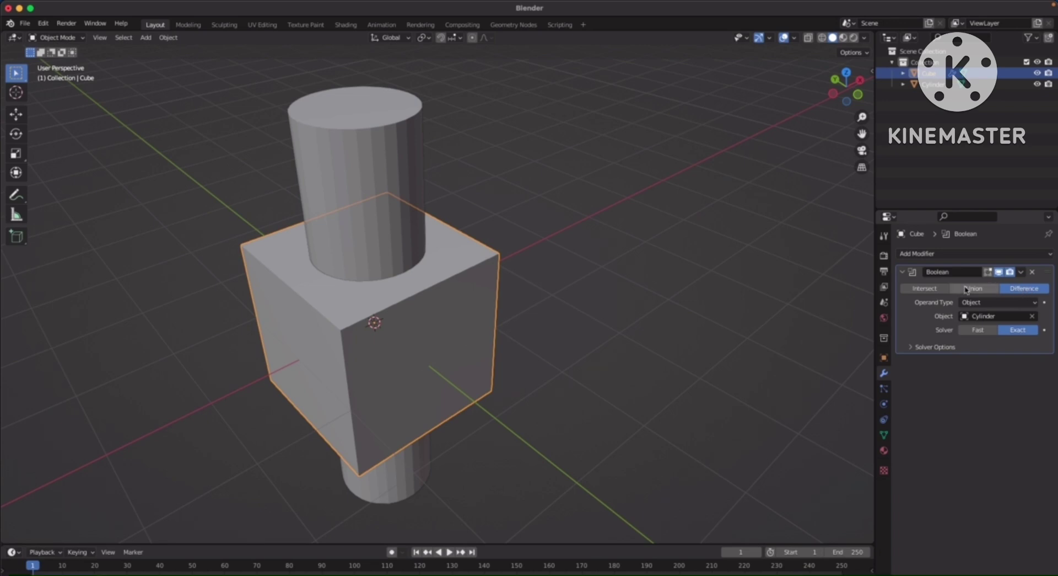
Rotate the cylinder about the X axis so it pierces the cube diagonally
left_click(412, 157)
middle_click_drag(530, 170, 508, 165)
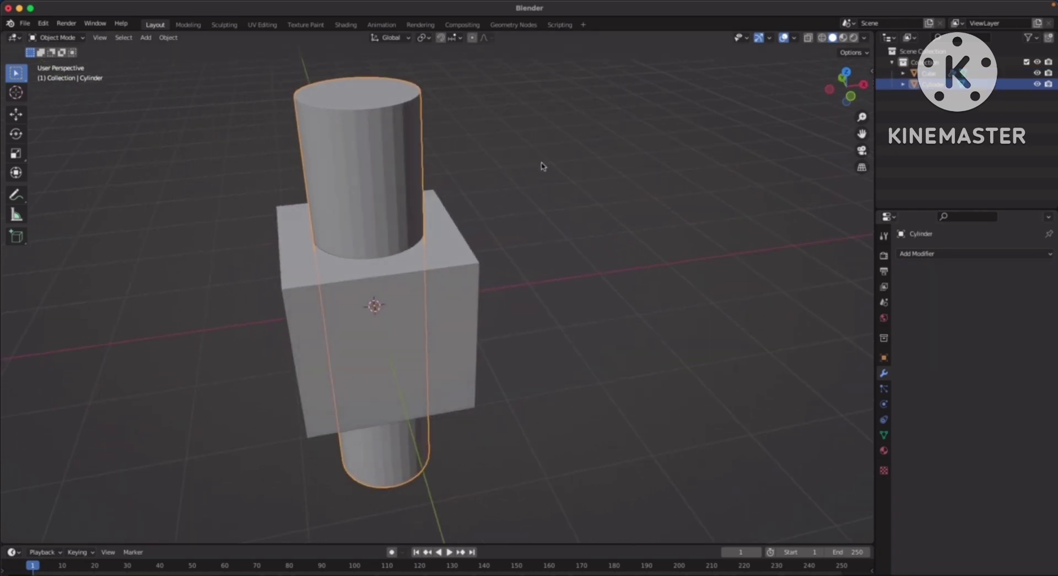
key("r")
key("x")
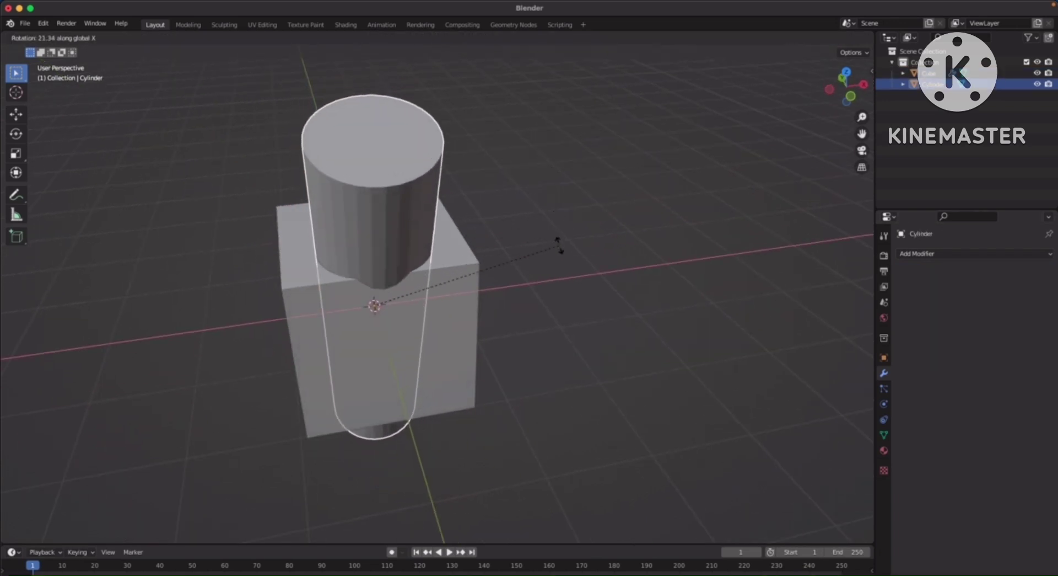
left_click(552, 292)
Hide the tilted cylinder to inspect the angled cut in the cube, and show it again
middle_click_drag(551, 292, 511, 279)
left_click(1038, 83)
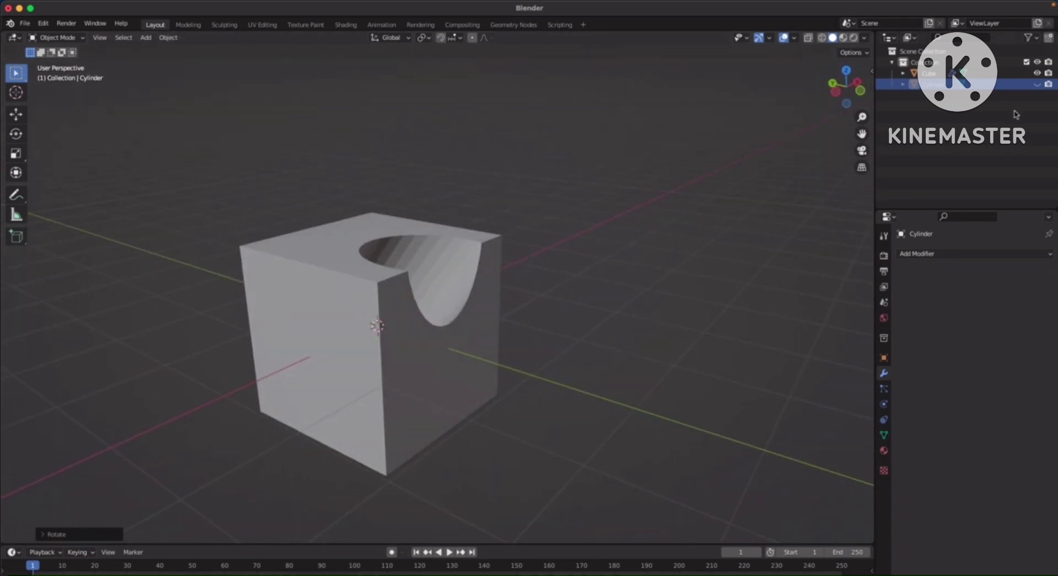
left_click(1038, 85)
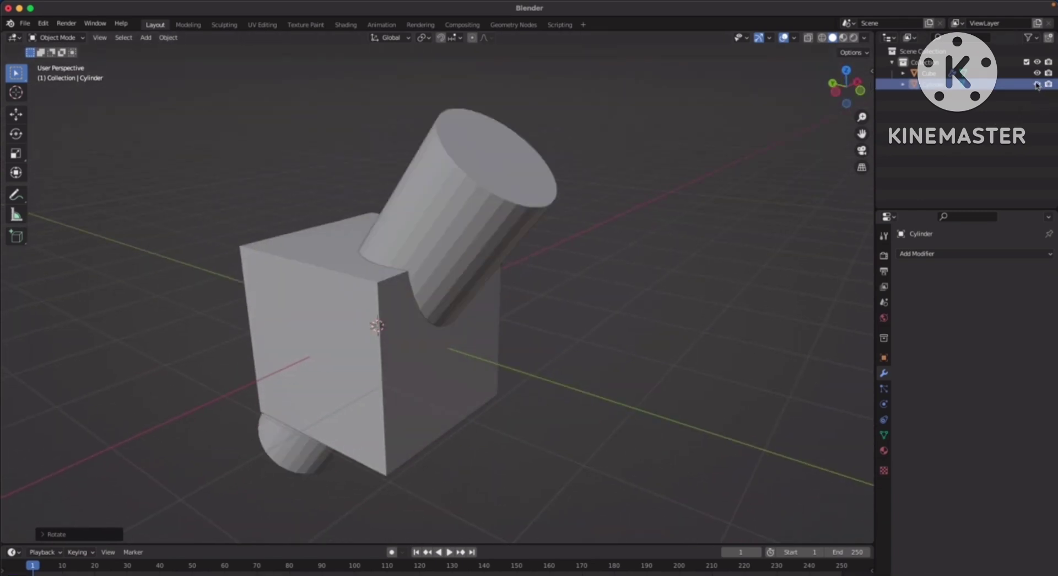
Switch the cube's Boolean modifier to Union and examine the overlapping meshes
left_click(371, 353)
middle_click_drag(584, 292, 557, 237)
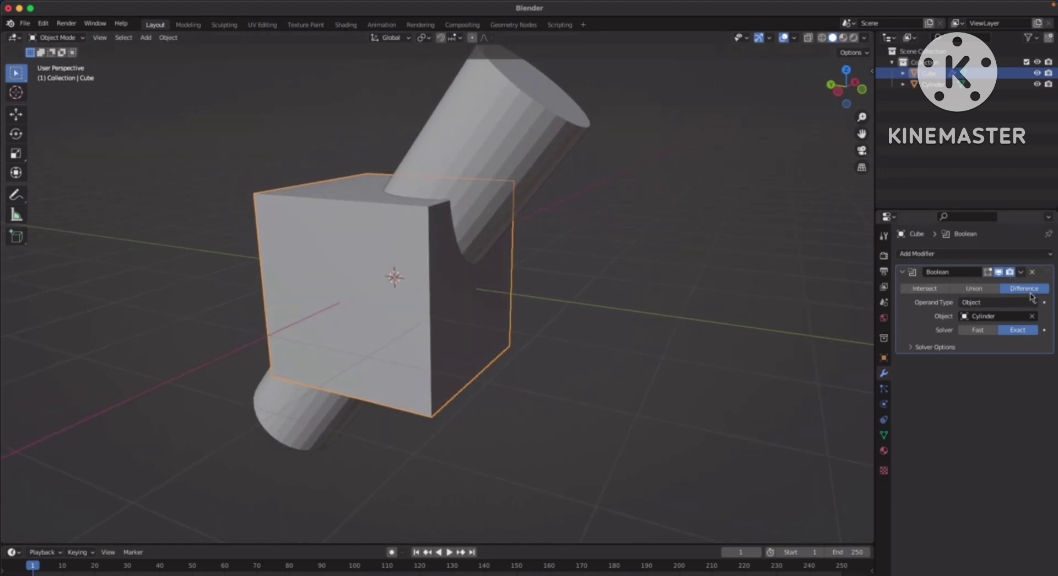
left_click(982, 289)
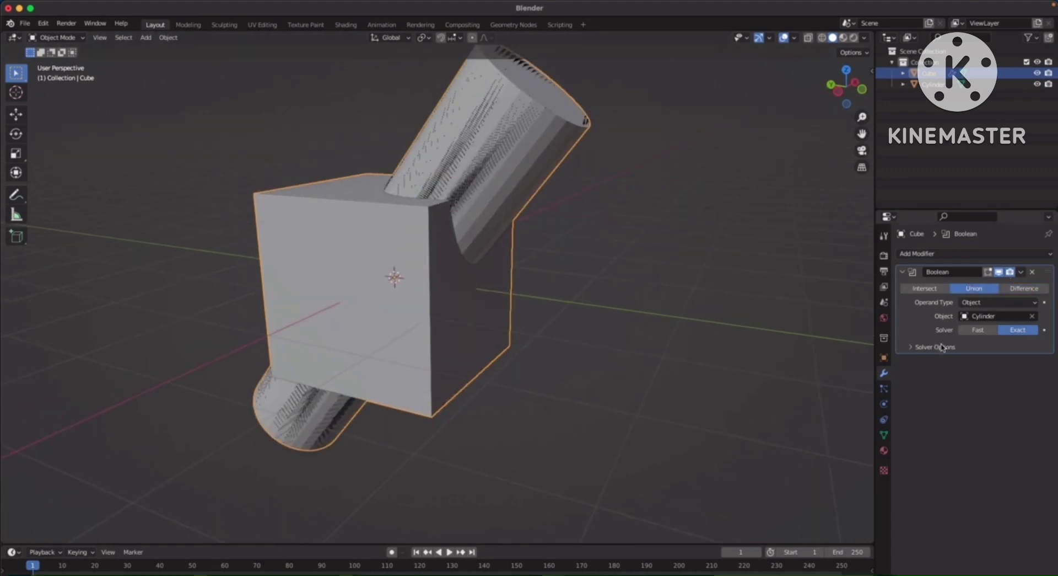
left_click(608, 261)
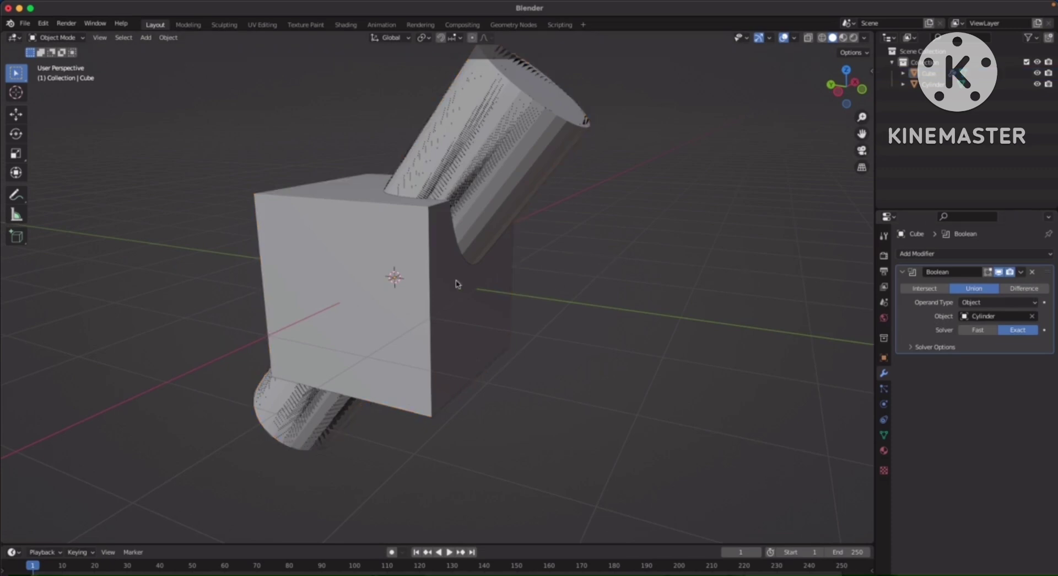
mouse_move(550, 208)
middle_mouse_down()
mouse_move(570, 238)
mouse_move(534, 217)
middle_mouse_up()
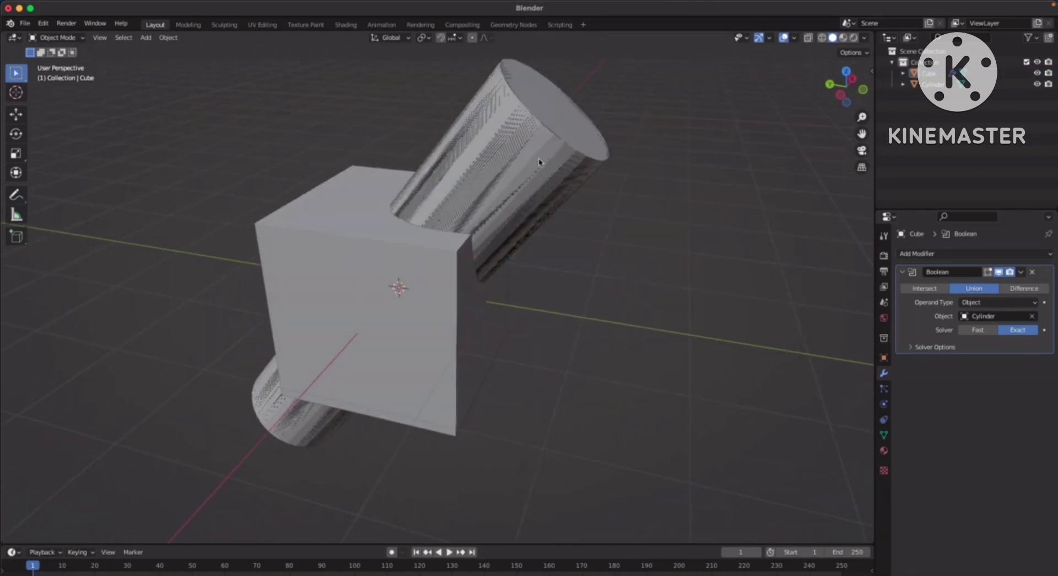
Hide the original cylinder so only the cube with its Boolean union is displayed
left_click(538, 162)
left_click(938, 84)
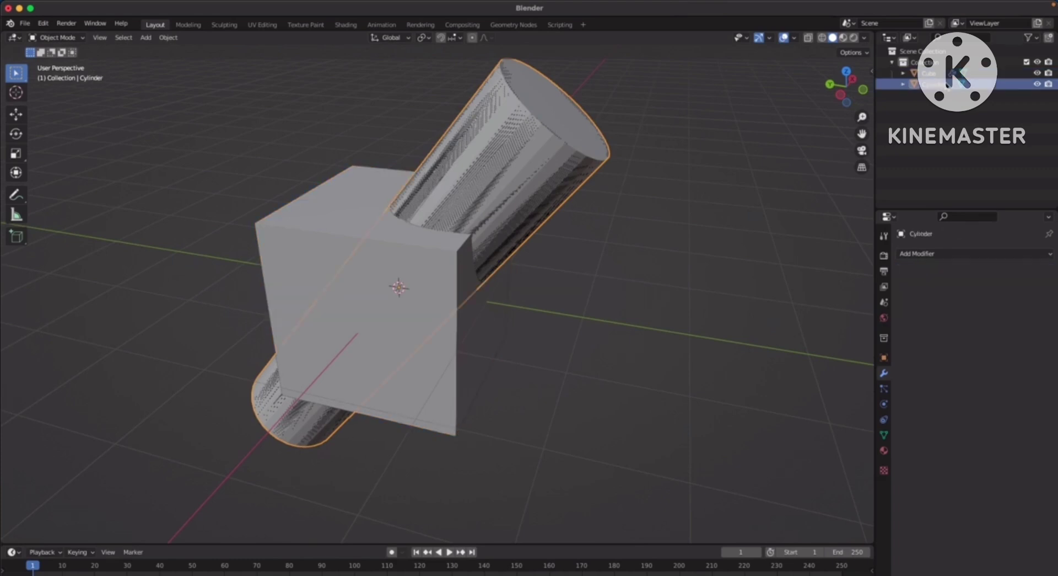
left_click(1038, 84)
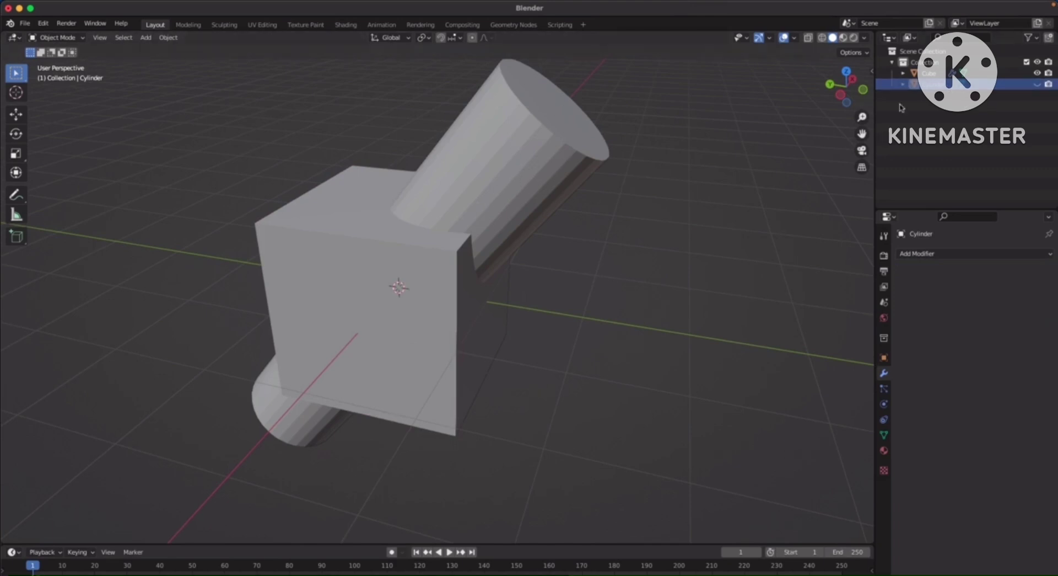
Show the cylinder again and switch the cube's Boolean modifier to Intersect
left_click(937, 75)
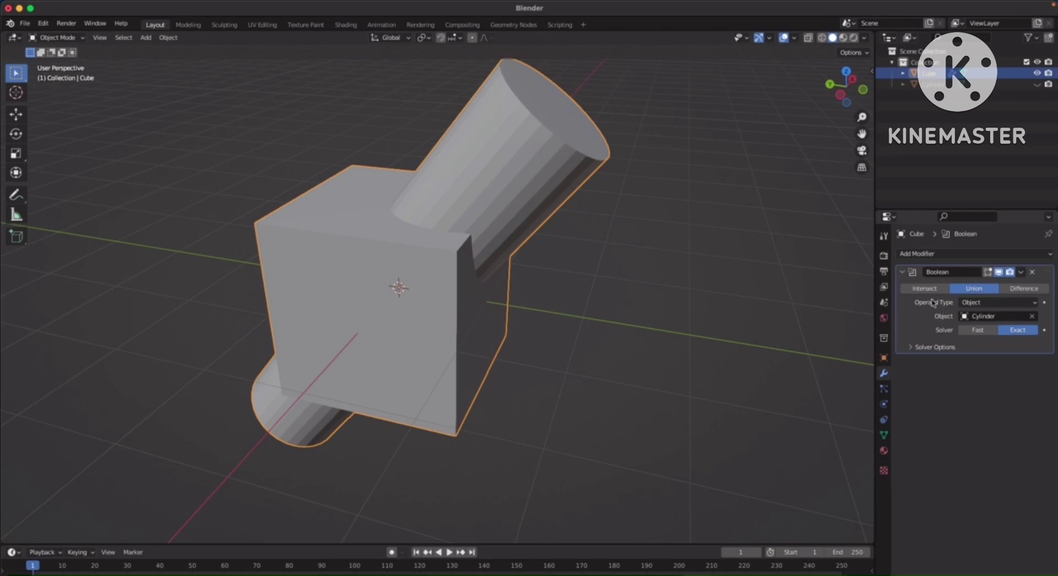
left_click(1037, 85)
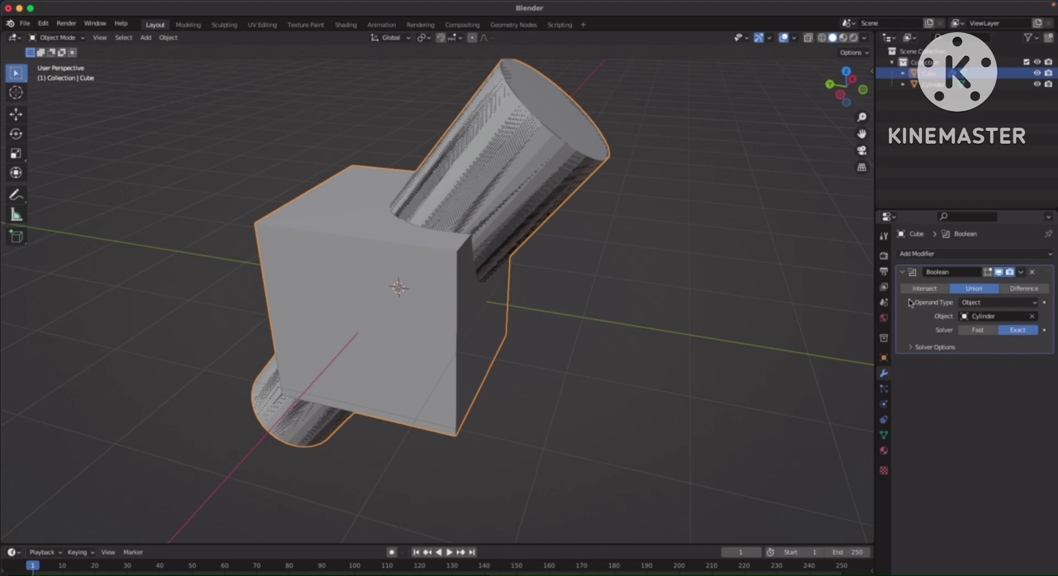
left_click(926, 288)
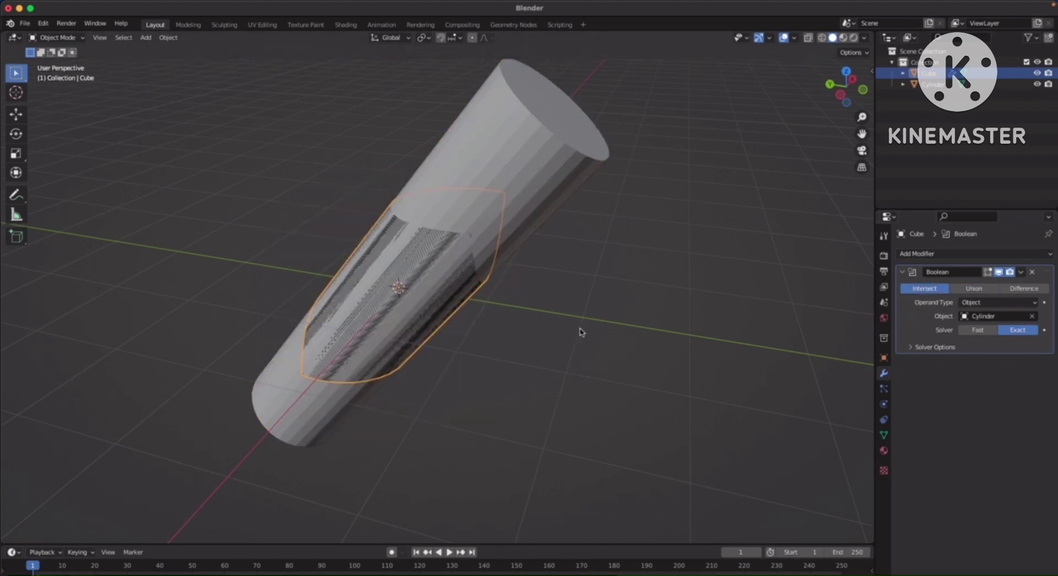
Hide the cylinder, then select the cube and examine the shape left by its Boolean Intersect from several angles
mouse_move(565, 339)
middle_mouse_down()
mouse_move(670, 307)
mouse_move(581, 335)
middle_mouse_up()
left_click(535, 136)
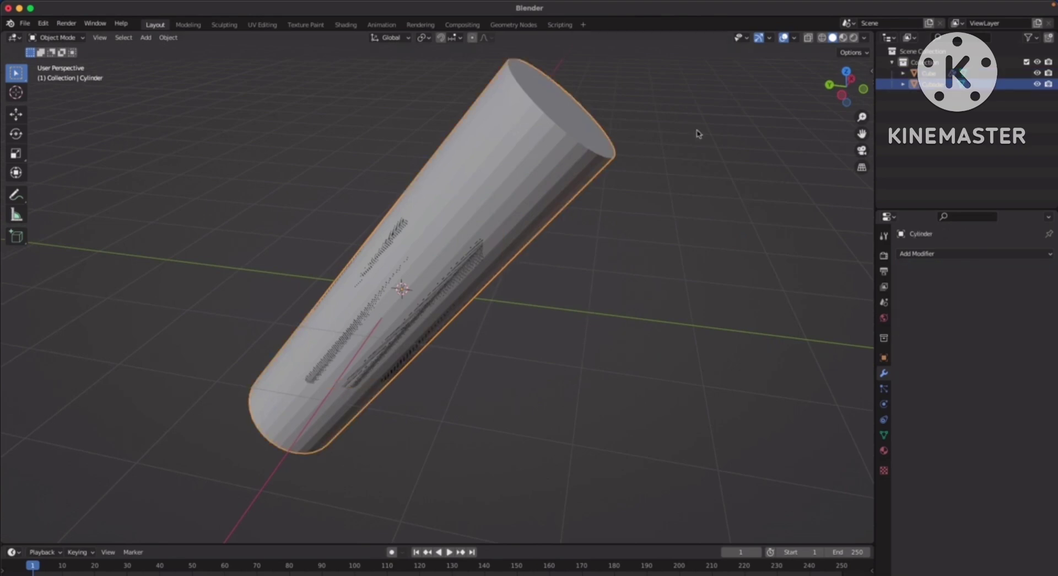
left_click(1039, 84)
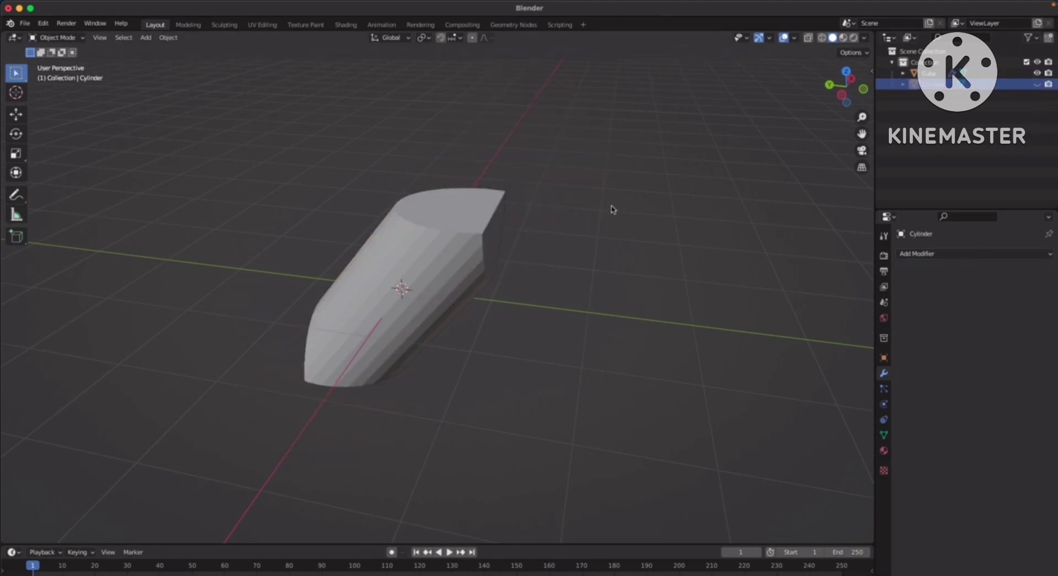
left_click(470, 268)
middle_click_drag(530, 253, 562, 245)
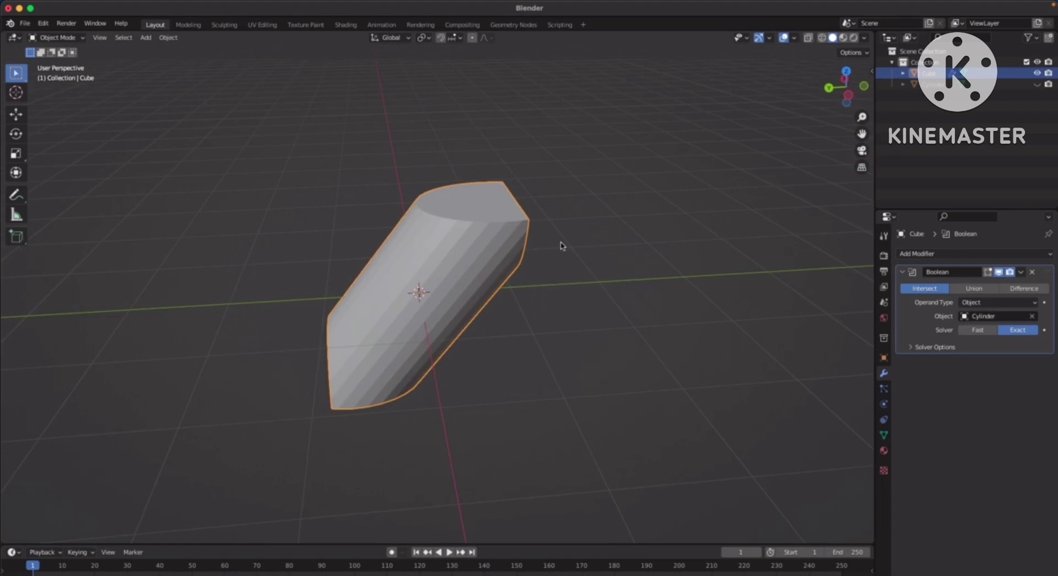
middle_click_drag(562, 245, 536, 217)
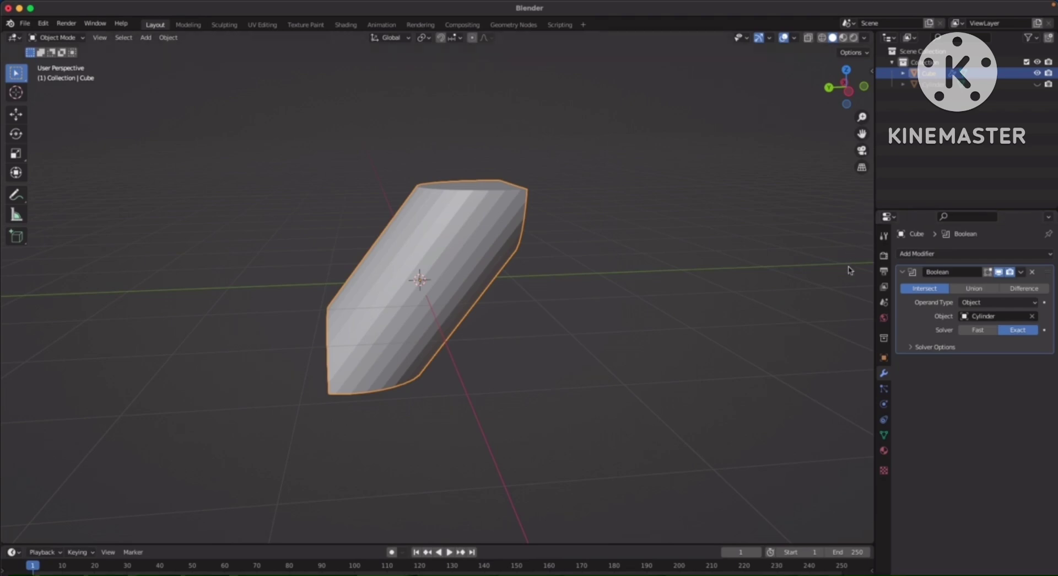
Switch the cube's Boolean modifier to Difference and deselect the cube to view the cut
left_click(1020, 289)
middle_click_drag(585, 269, 494, 307)
left_click(599, 271)
middle_click_drag(600, 270, 570, 174)
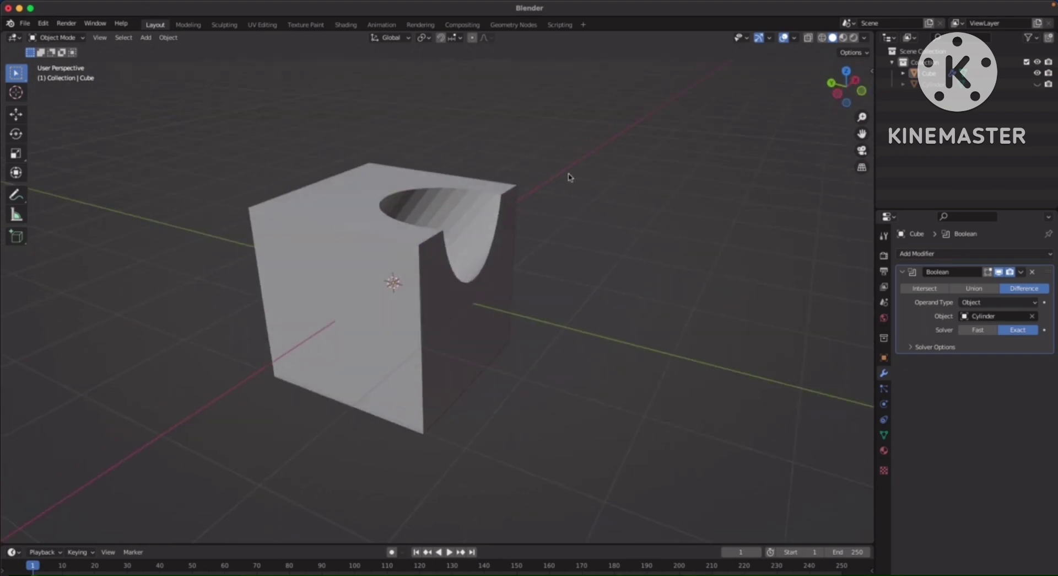
Select the cube, inspect the cylindrical cut up close, and apply its Boolean modifier
left_click(408, 211)
middle_click_drag(447, 211, 440, 253)
scroll(414, 224, "up", 5)
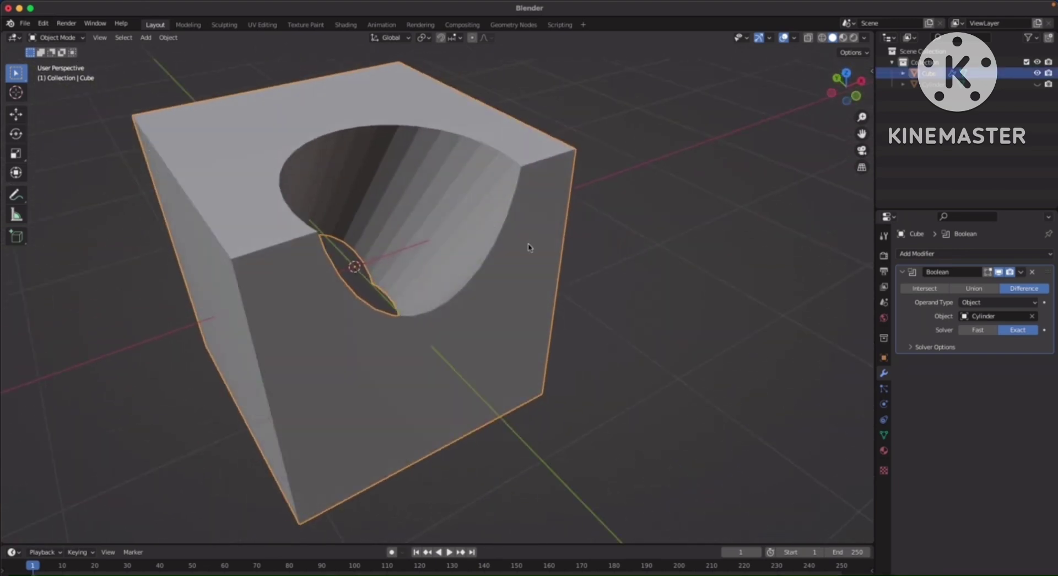
scroll(529, 254, "down", 3)
middle_click_drag(532, 283, 573, 276)
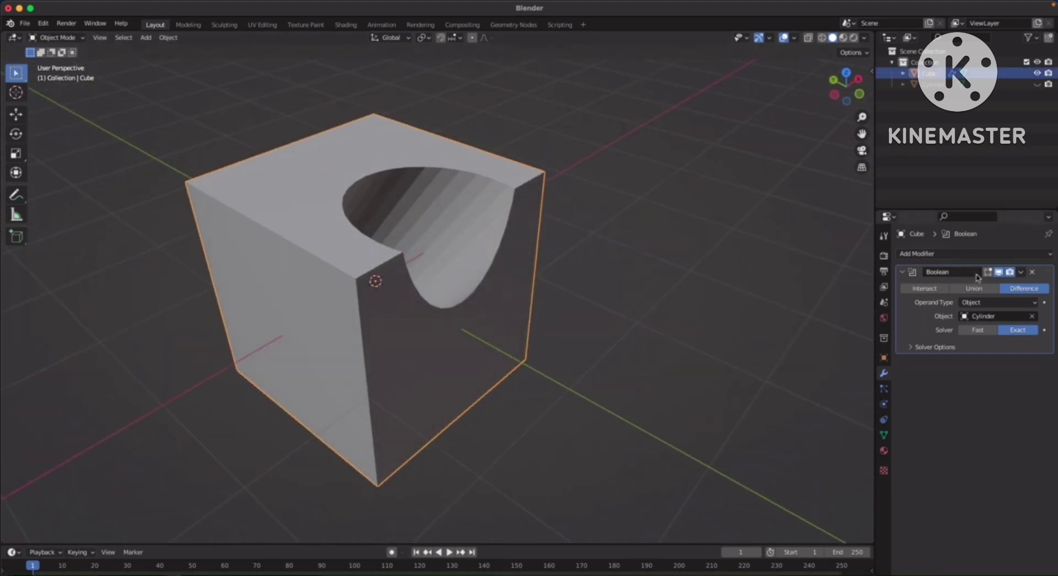
left_click(1022, 272)
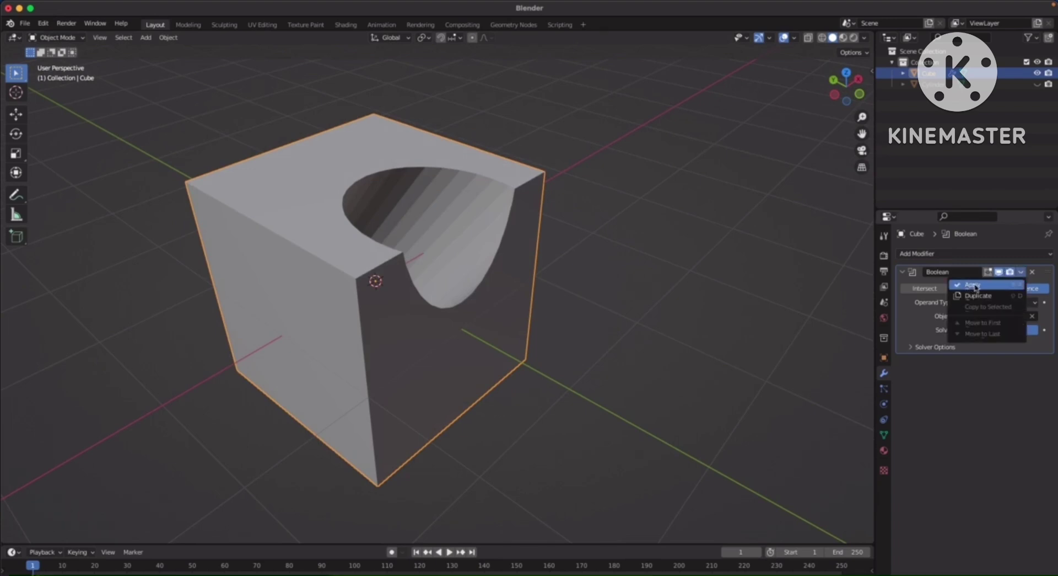
left_click(975, 285)
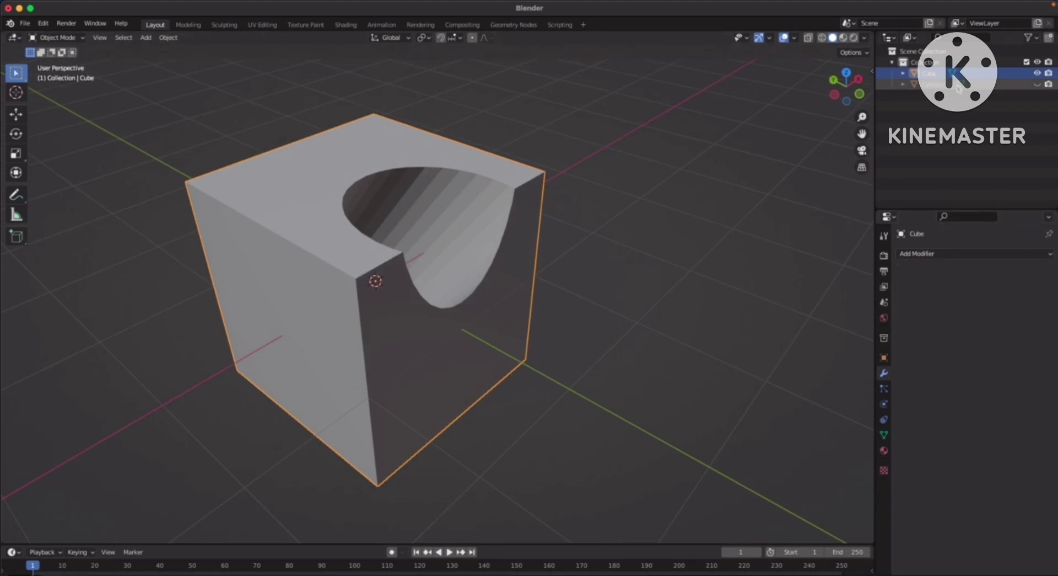
Show the hidden cylinder again and delete it, leaving only the cut cube
left_click(1039, 84)
left_click(614, 173)
middle_click_drag(654, 196, 595, 185)
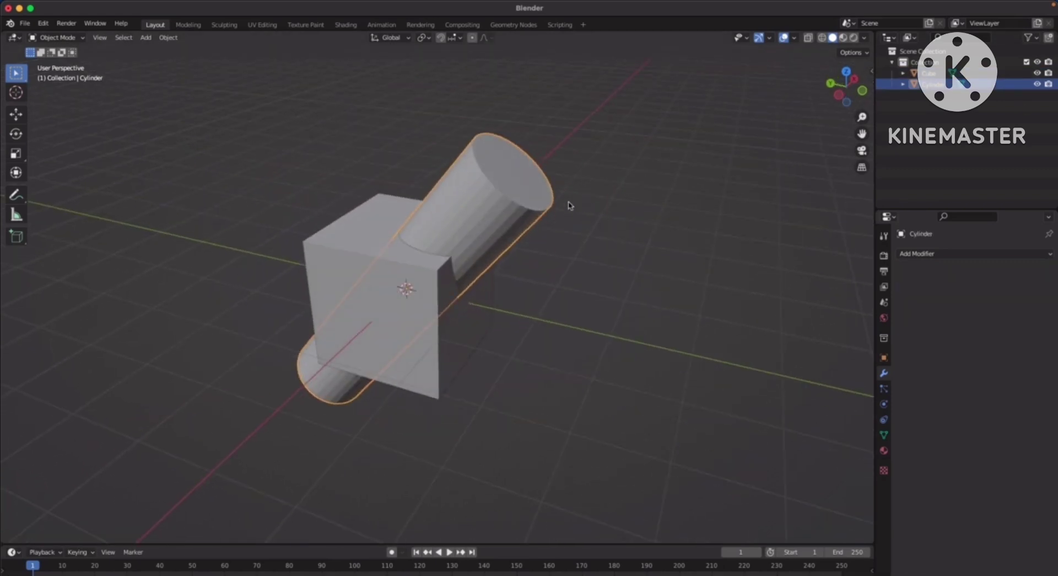
key("x")
left_click(602, 166)
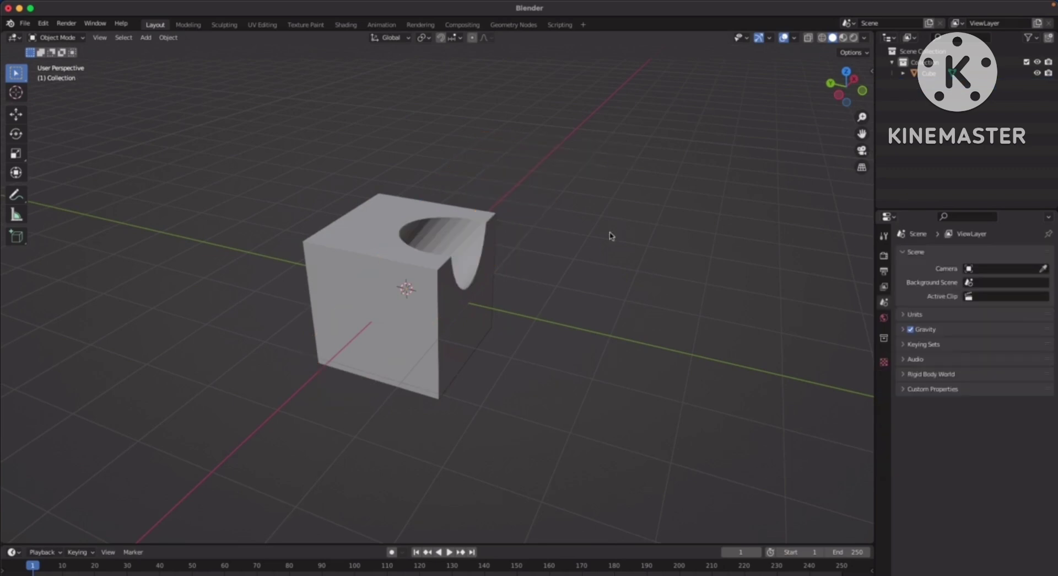
Enter Edit Mode on the cube with nothing selected and examine the vertices around the cut
left_click(417, 306)
middle_click_drag(567, 262, 546, 263)
scroll(538, 262, "up", 5)
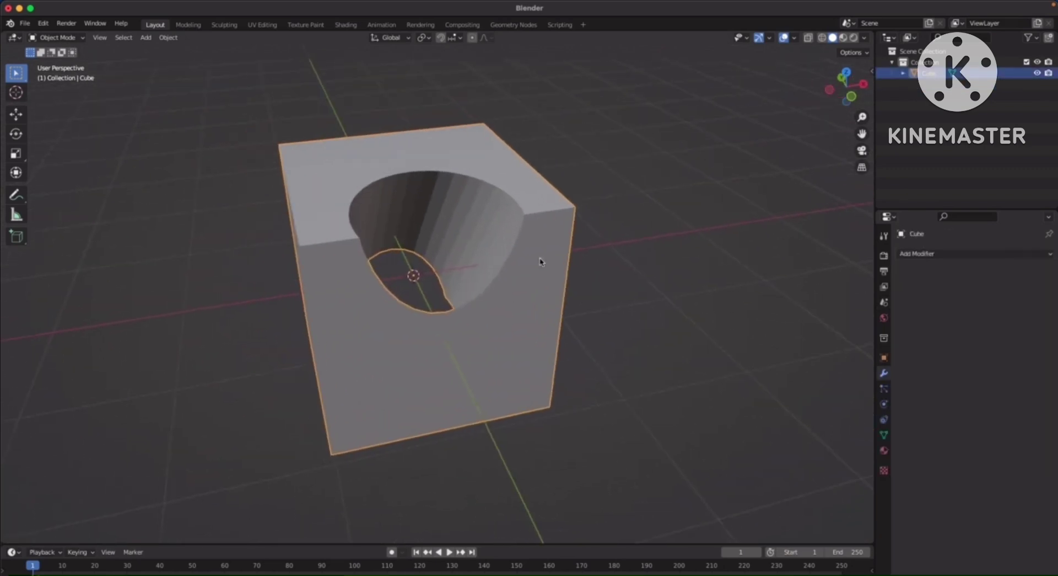
key("Tab")
middle_click_drag(619, 239, 518, 251)
key("alt+a")
scroll(518, 251, "up", 3)
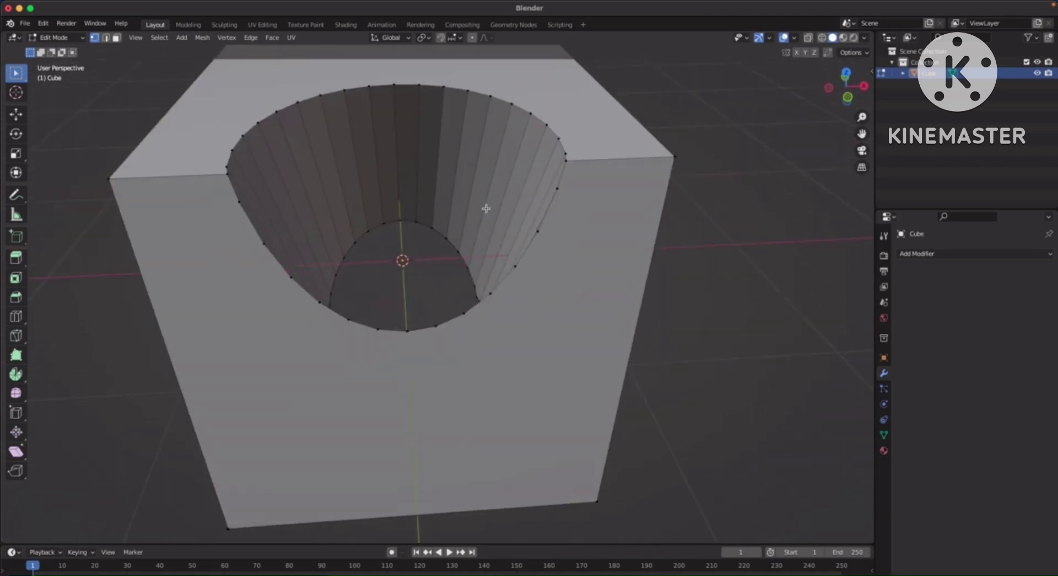
middle_click_drag(487, 208, 489, 203)
In face select mode, pick one narrow face on the cut's back wall and extrude it into the hollow
key("3")
left_click(455, 185)
left_click(380, 158)
left_click(334, 177)
middle_click_drag(334, 177, 295, 258)
left_click(419, 169)
middle_click_drag(475, 179, 461, 175)
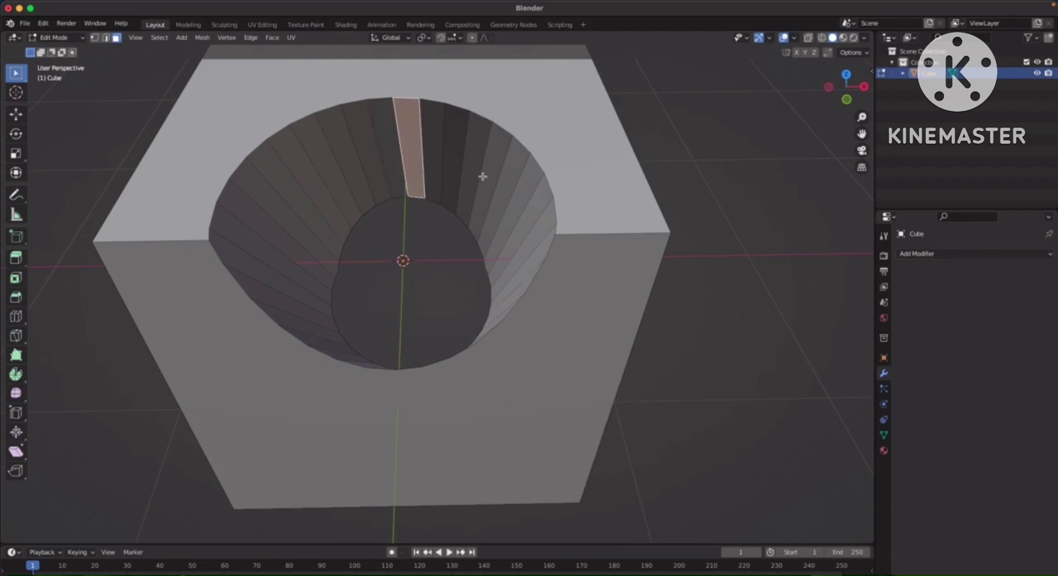
key("e")
left_click(484, 255)
middle_click_drag(484, 256, 475, 280)
scroll(439, 281, "down", 5)
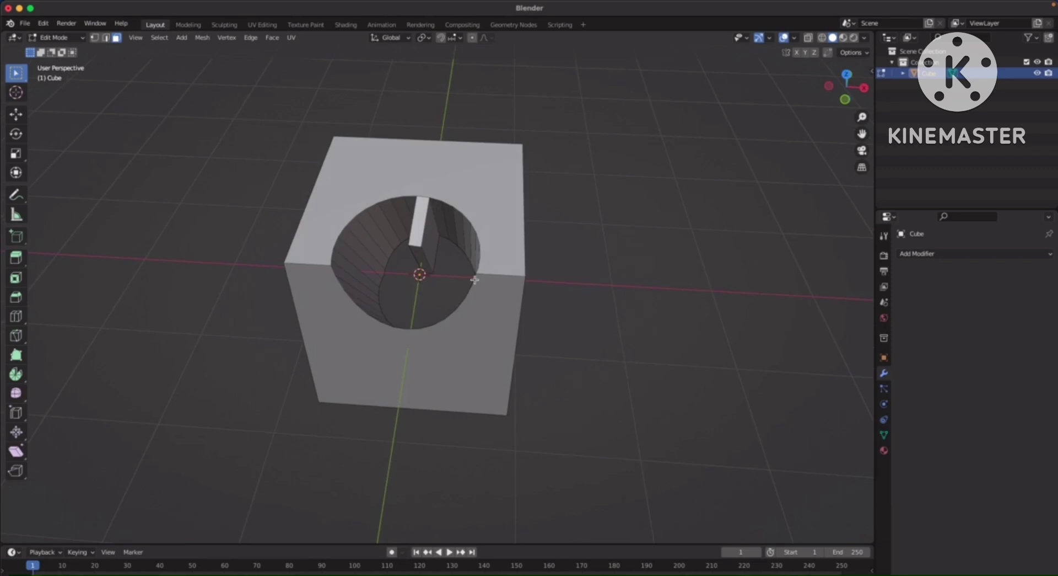
Return the cube to Object Mode and open the list of modifiers that can be added to it
key("Tab")
left_click(615, 241)
middle_click_drag(615, 241, 634, 263)
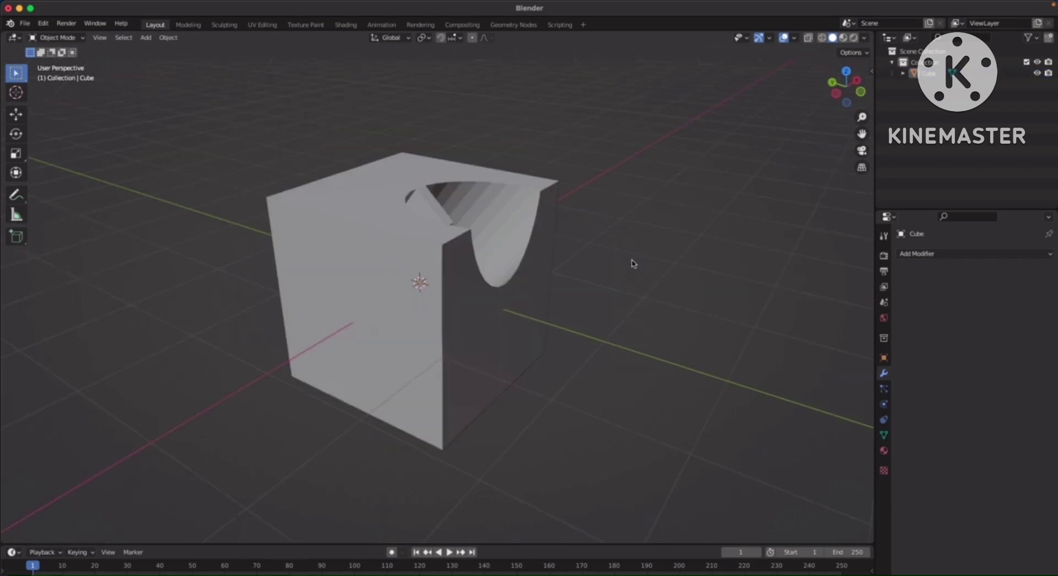
left_click(939, 255)
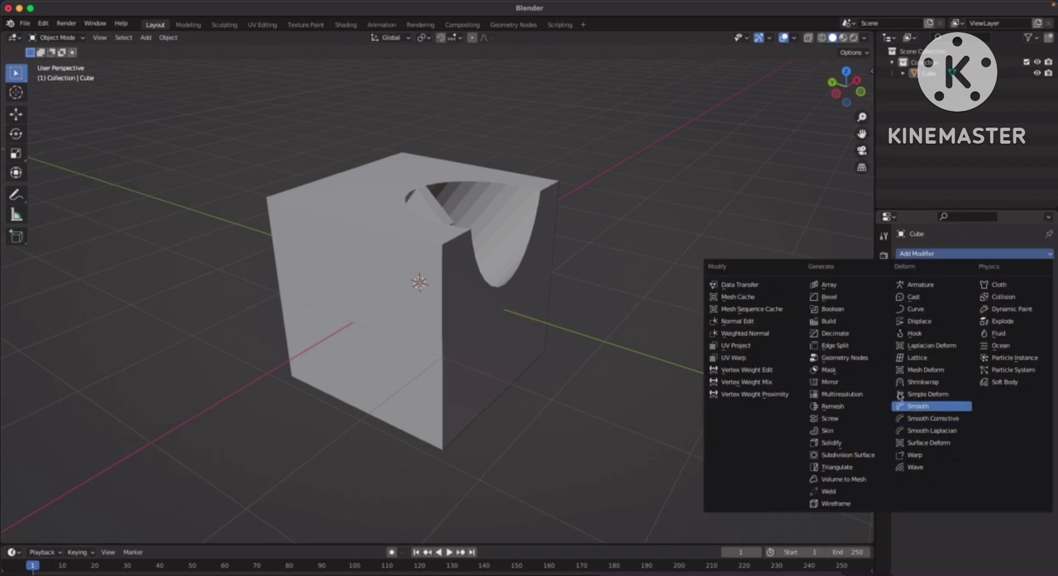